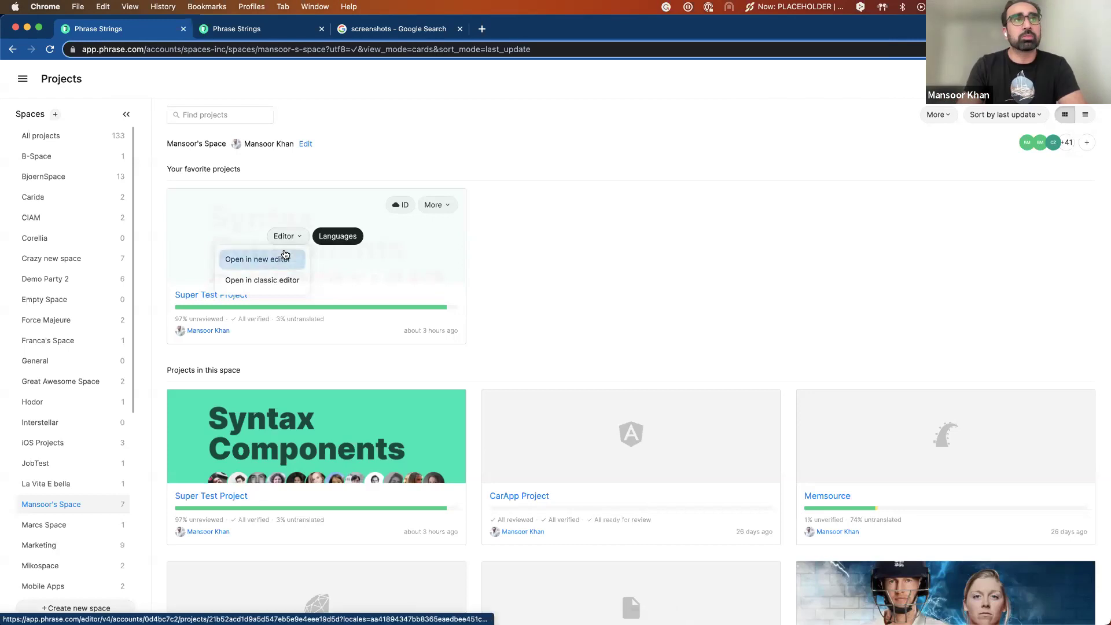
Open Super Test Project in the new editor and look through its target language, view and project options.
left_click(281, 259)
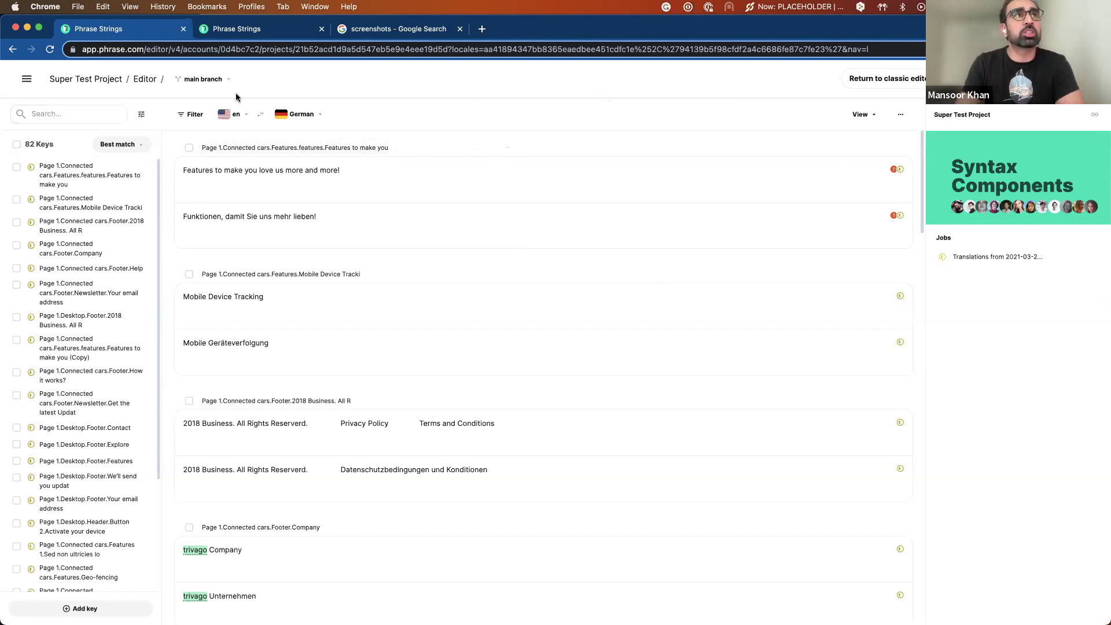
left_click(318, 119)
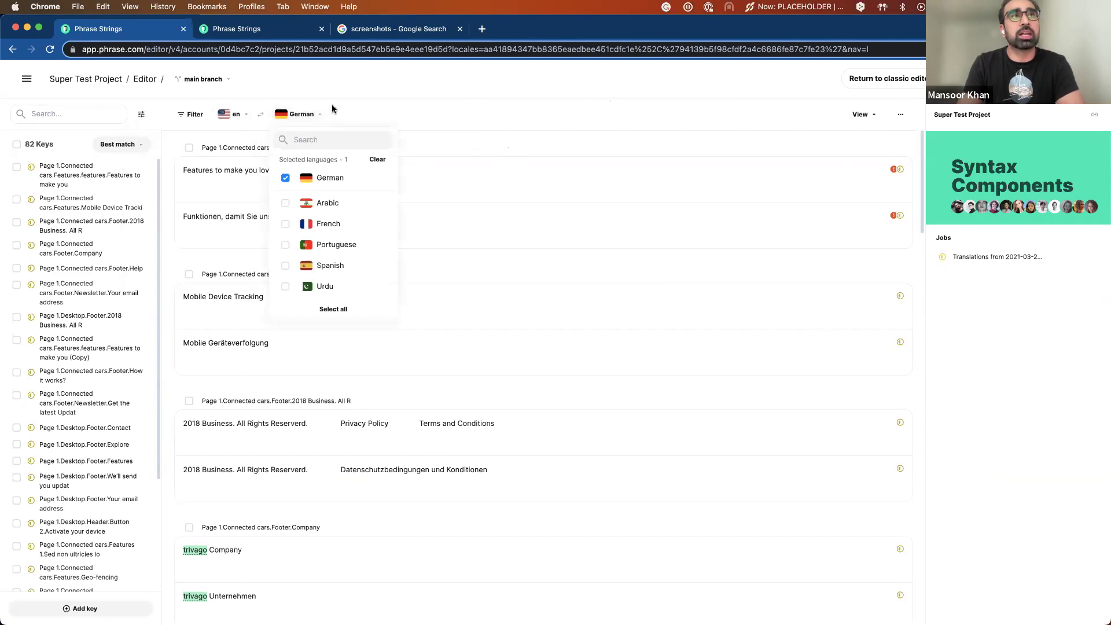
left_click(391, 108)
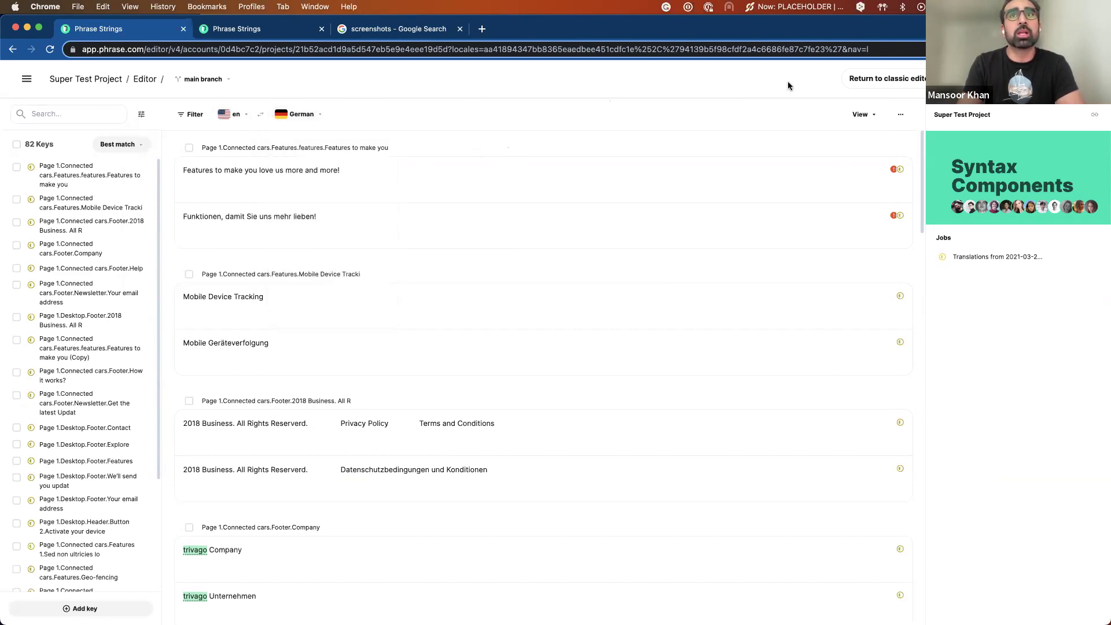
left_click(865, 113)
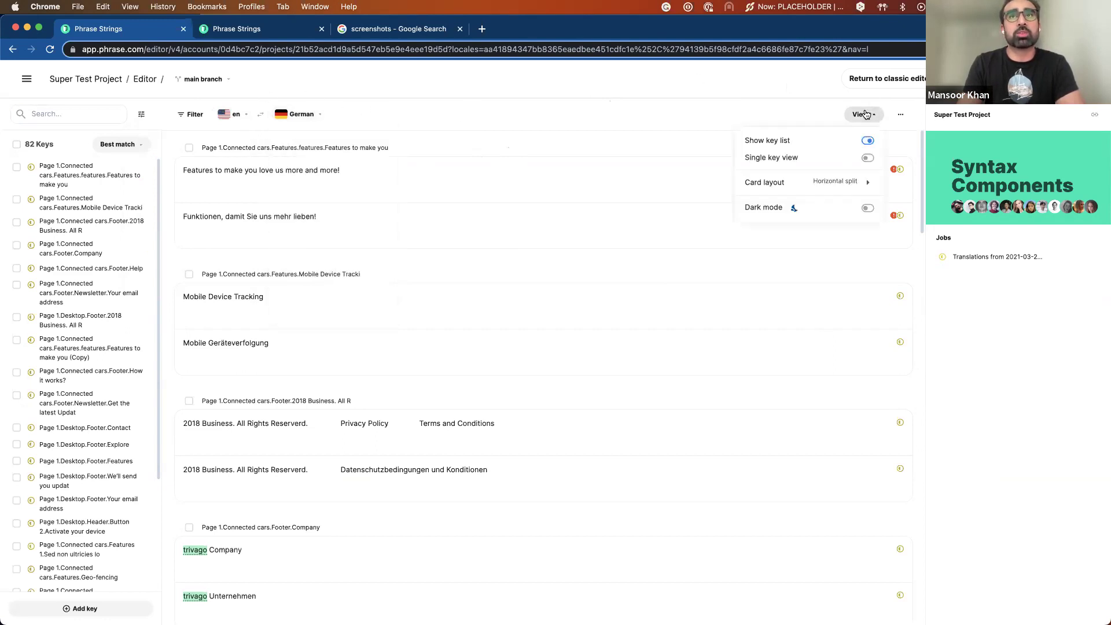
left_click(901, 119)
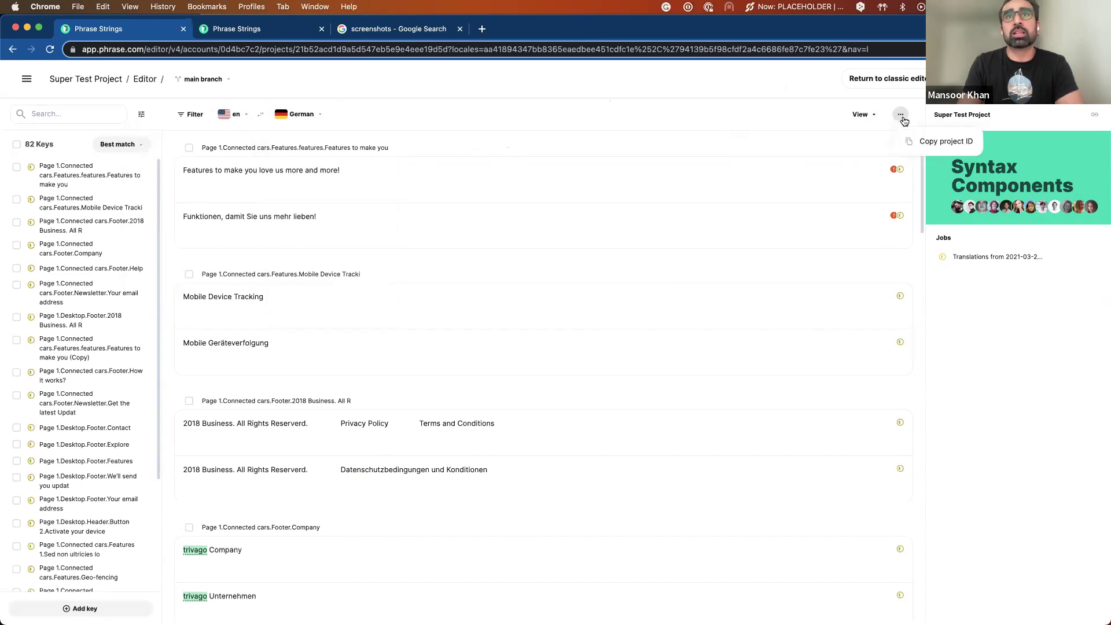
left_click(812, 136)
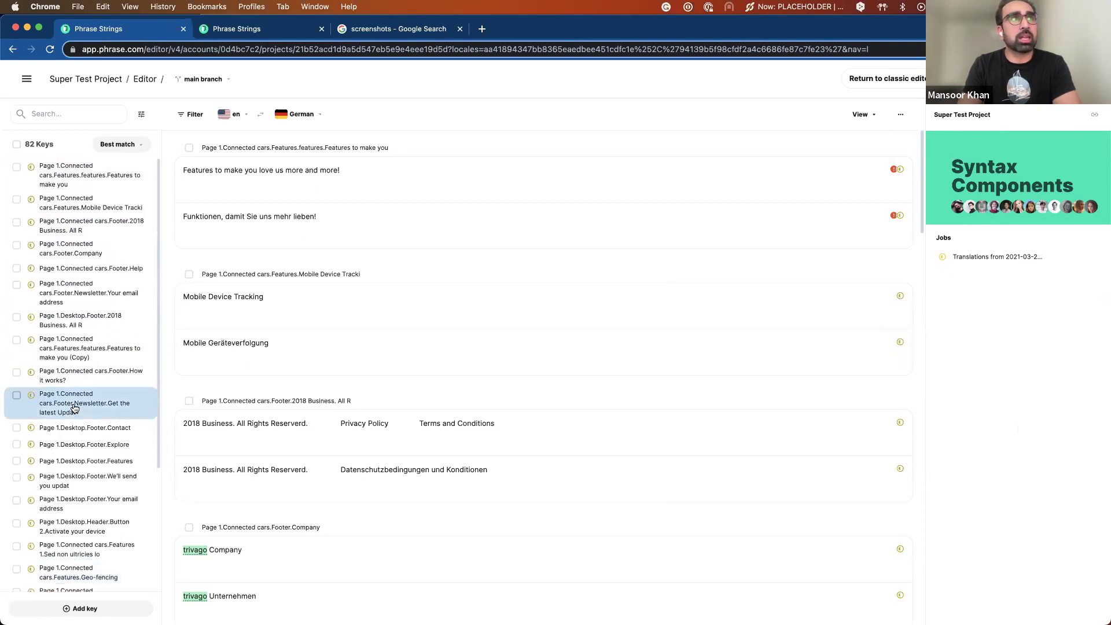
Open the English translation of key "Page 1.Desktop.Footer.2018 Business. All R" and look over its suggestions and key details.
left_click(72, 375)
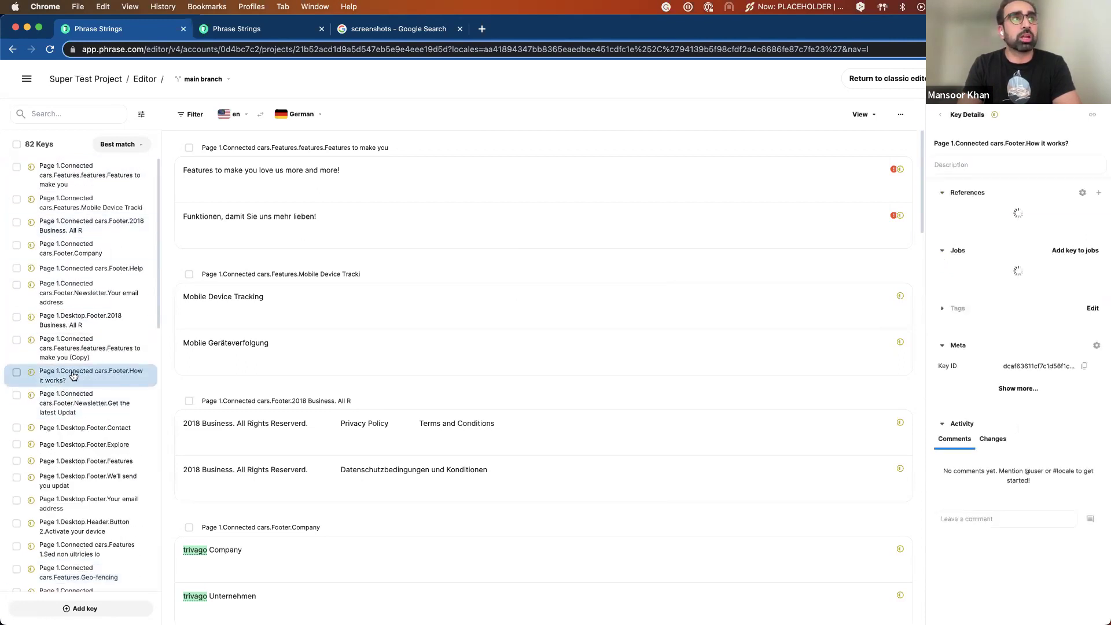
left_click(82, 318)
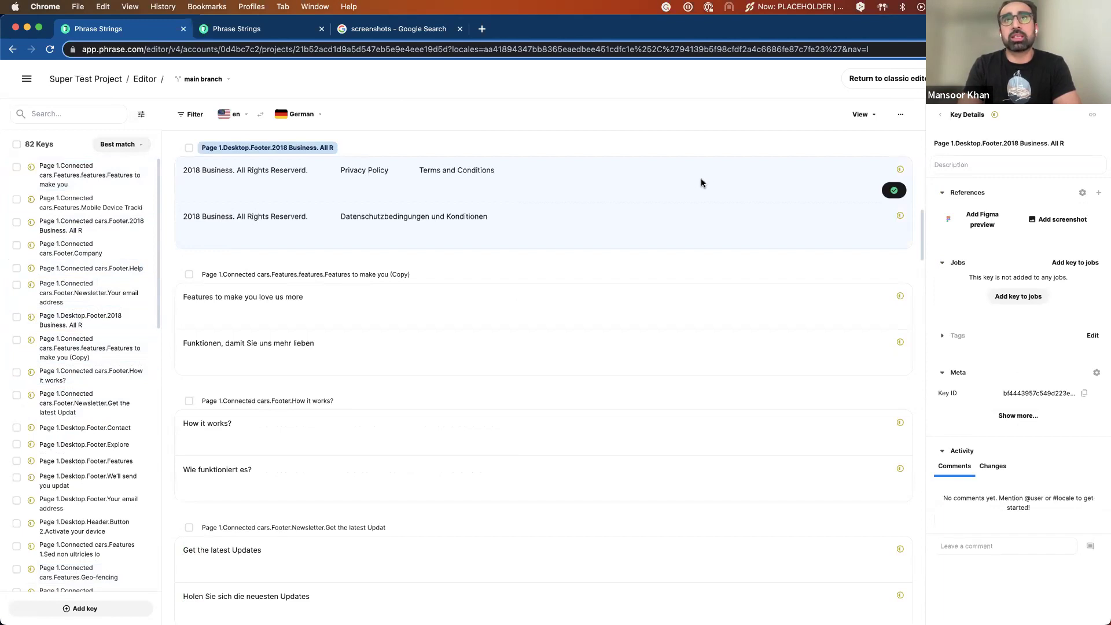
left_click(831, 186)
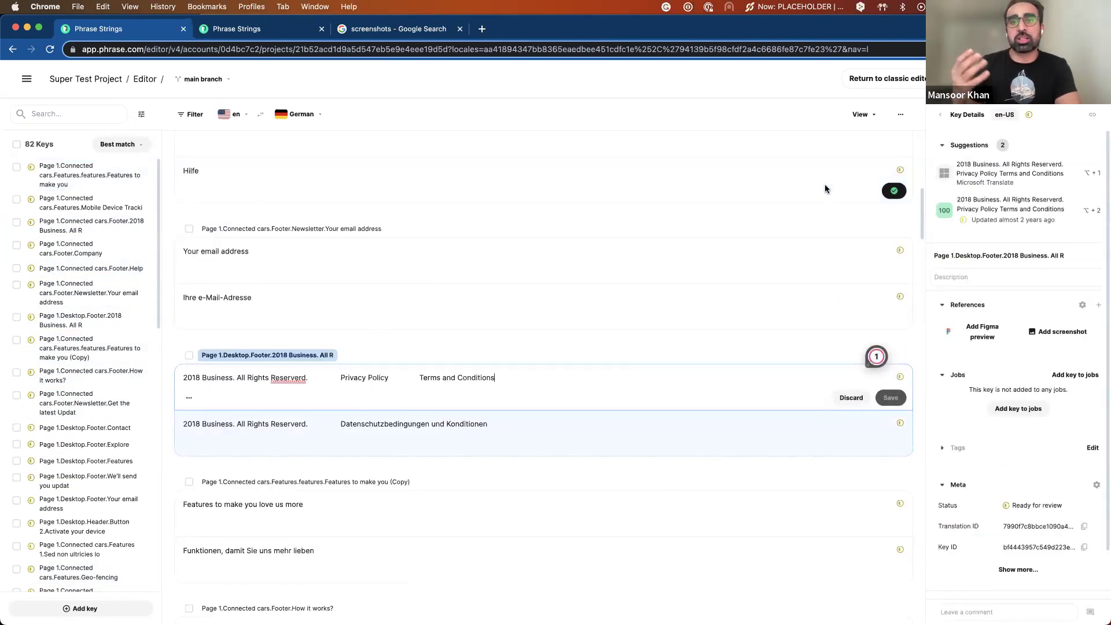
mouse_move(1056, 221)
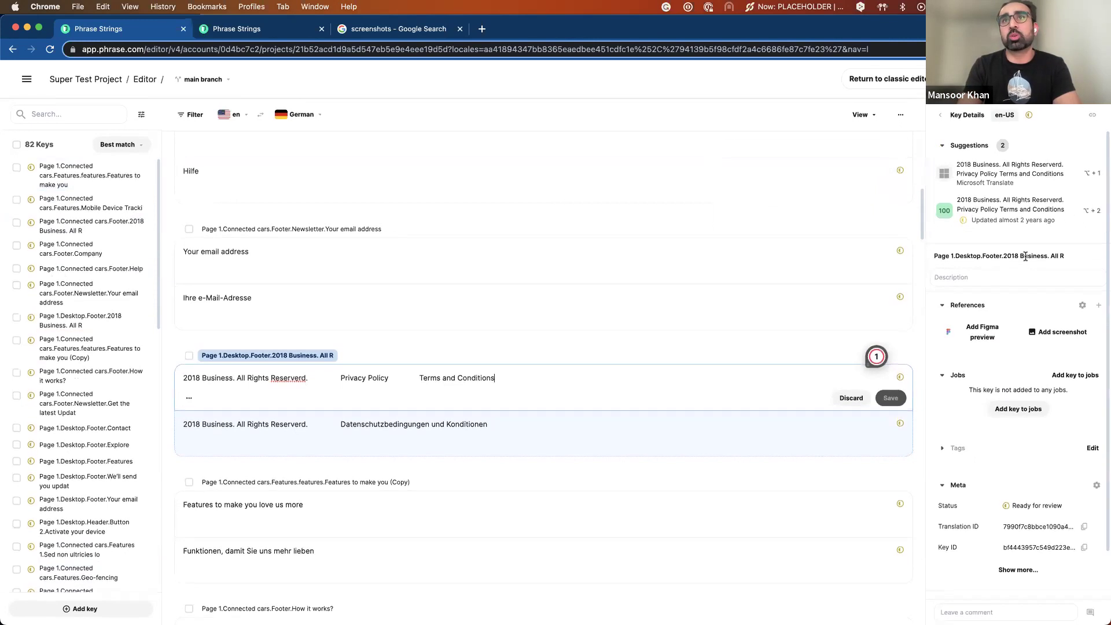
scroll(1025, 255, "down", 3)
scroll(1026, 258, "up", 3)
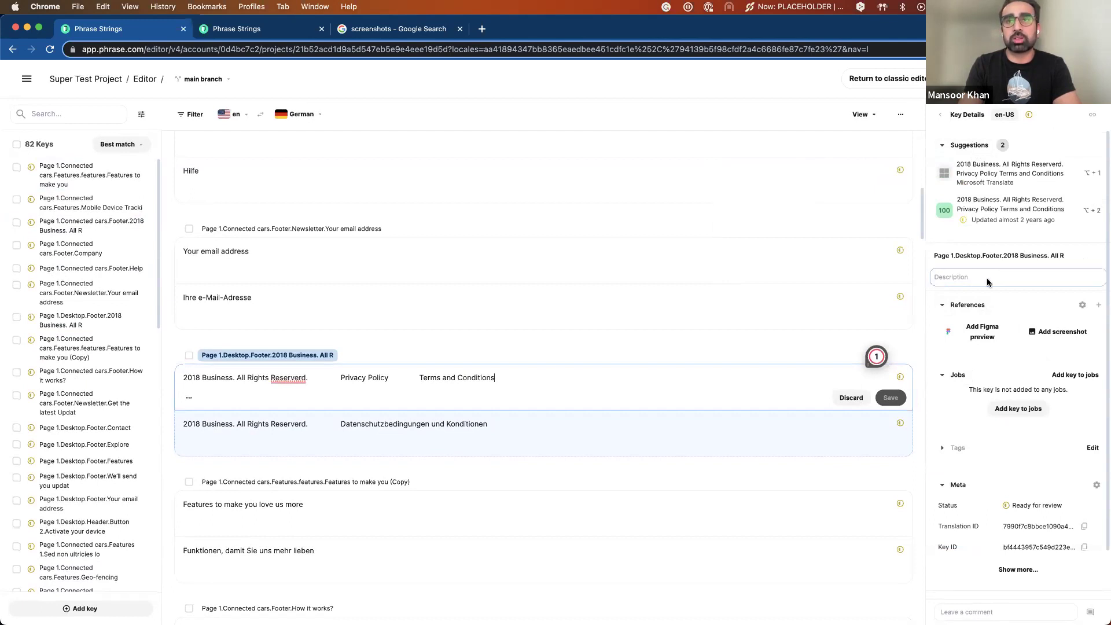
scroll(978, 437, "down", 3)
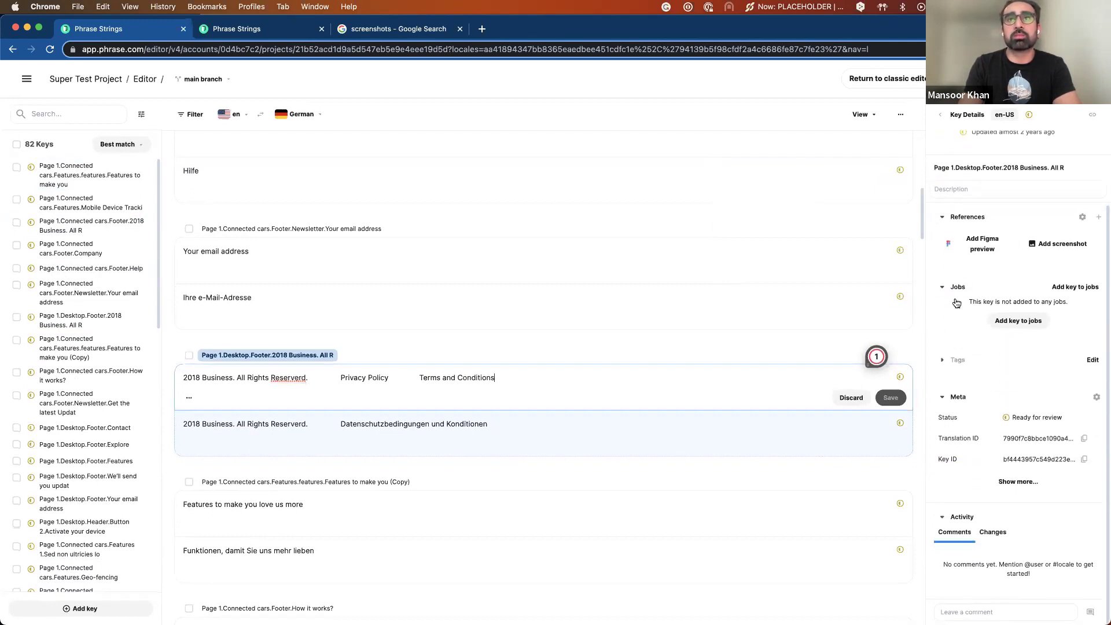
left_click(1017, 322)
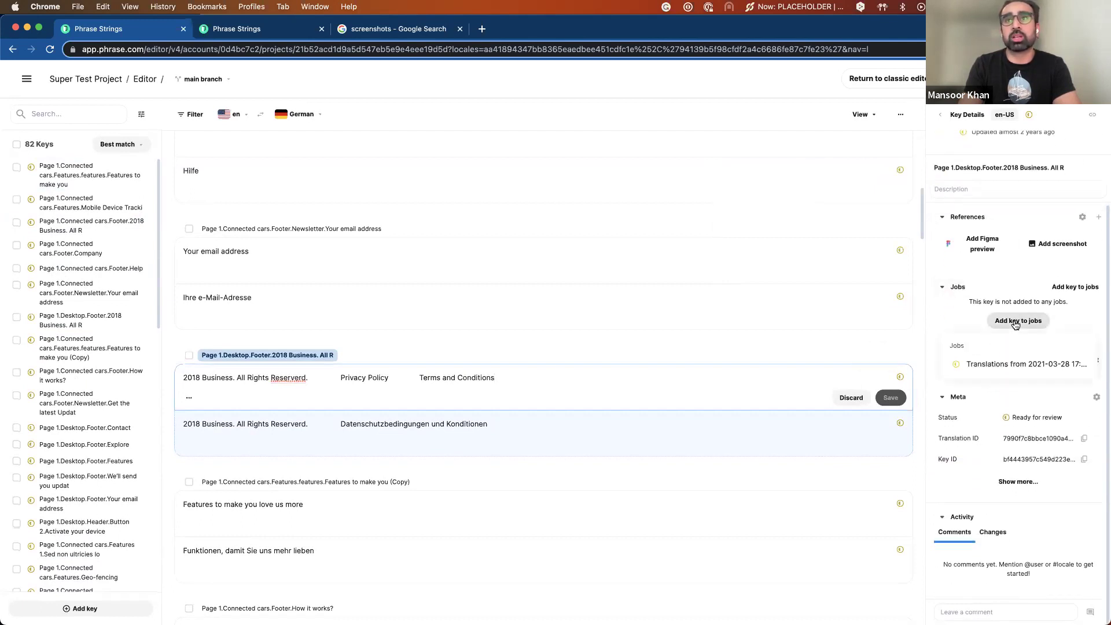
left_click(1011, 365)
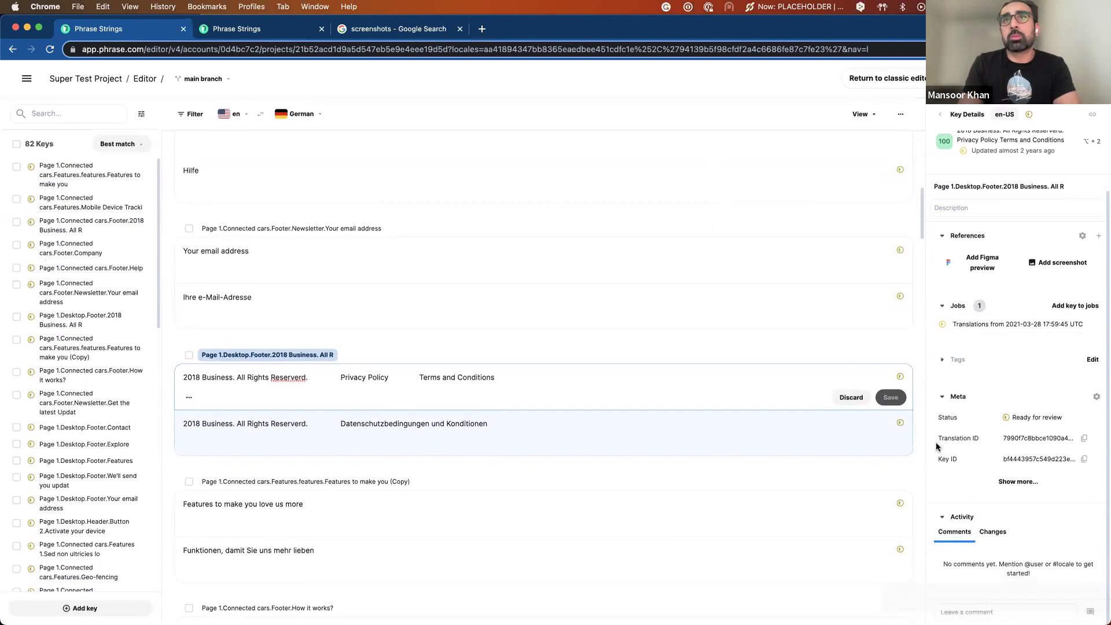
scroll(955, 173, "up", 3)
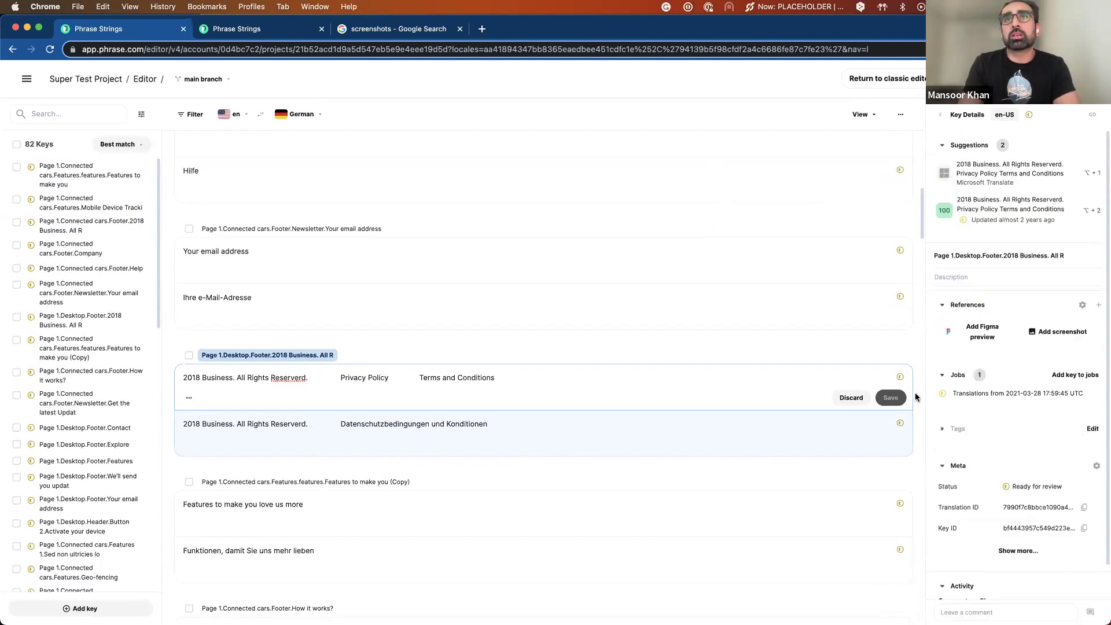
left_click(852, 397)
Hide the key list in the editor and show it again.
scroll(846, 226, "up", 2)
scroll(846, 221, "up", 10)
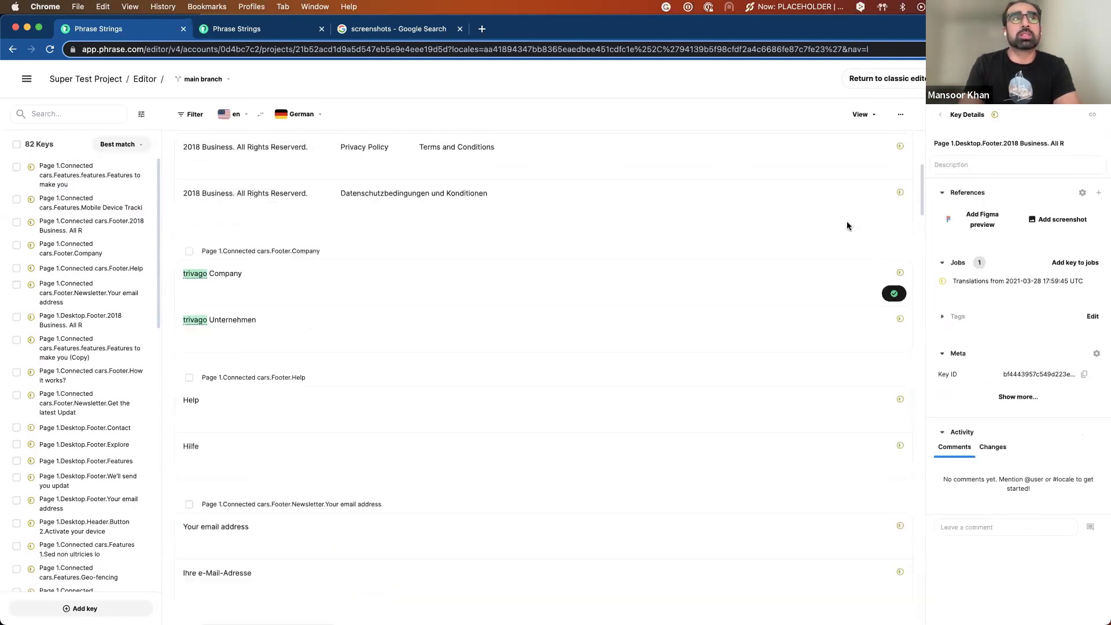
left_click(860, 114)
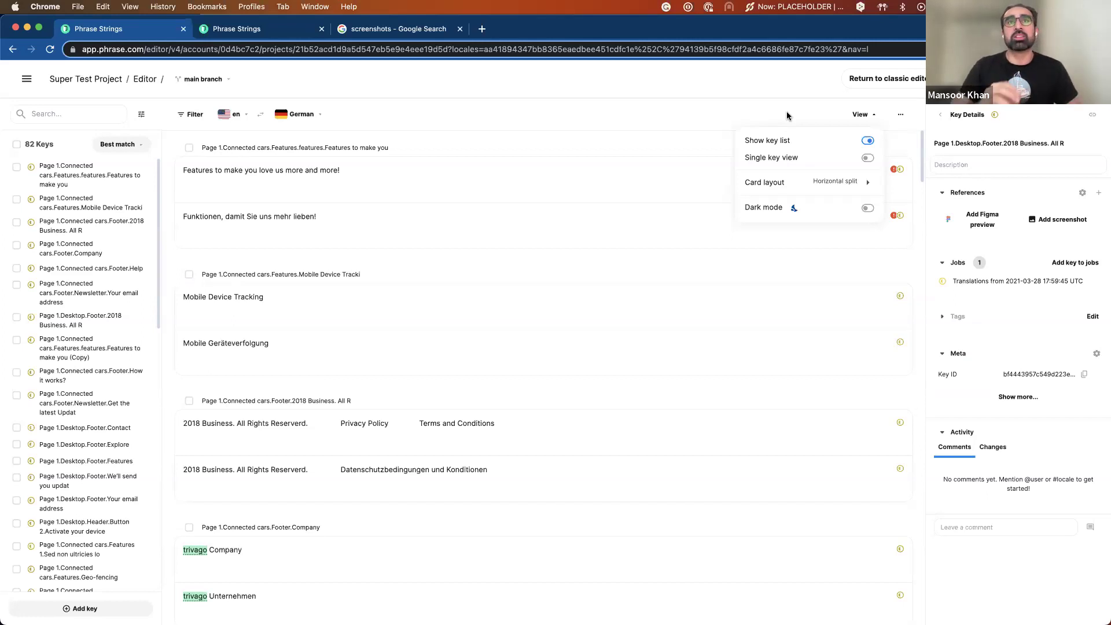
left_click(868, 142)
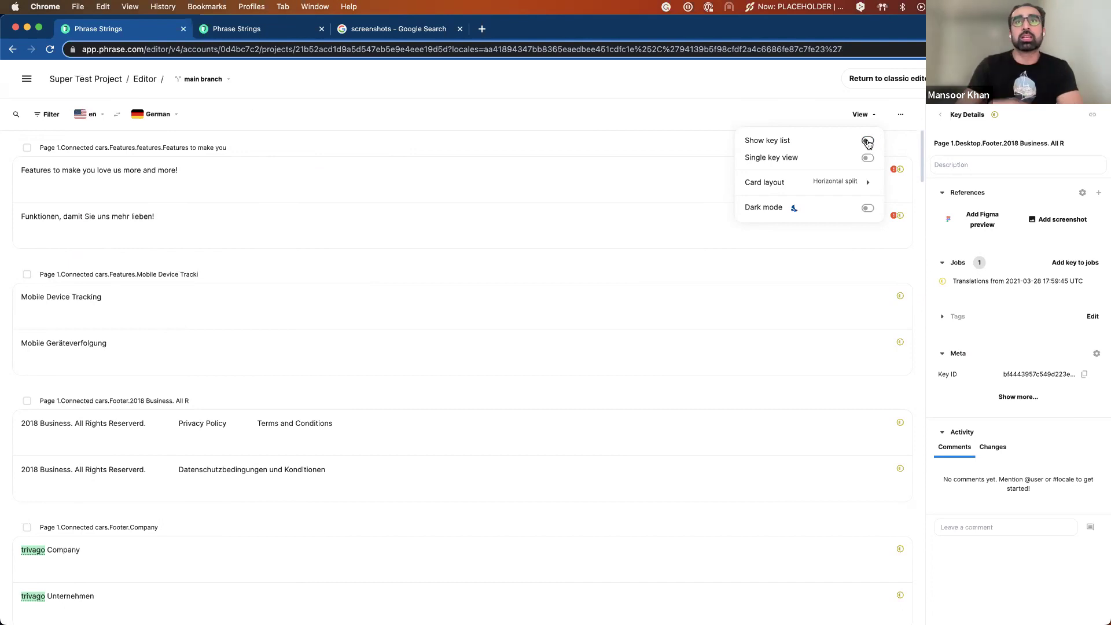
left_click(867, 142)
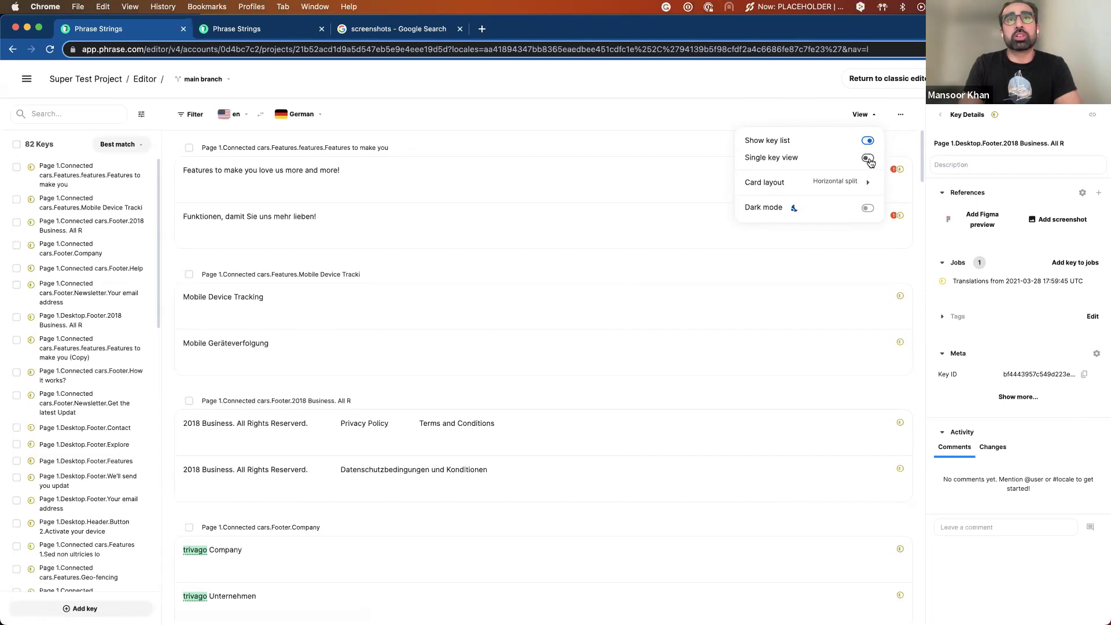
Turn on single key view and step through neighbouring keys to "Page 1.Connected cars.Footer.Newsletter.Your email address".
left_click(868, 158)
left_click(626, 137)
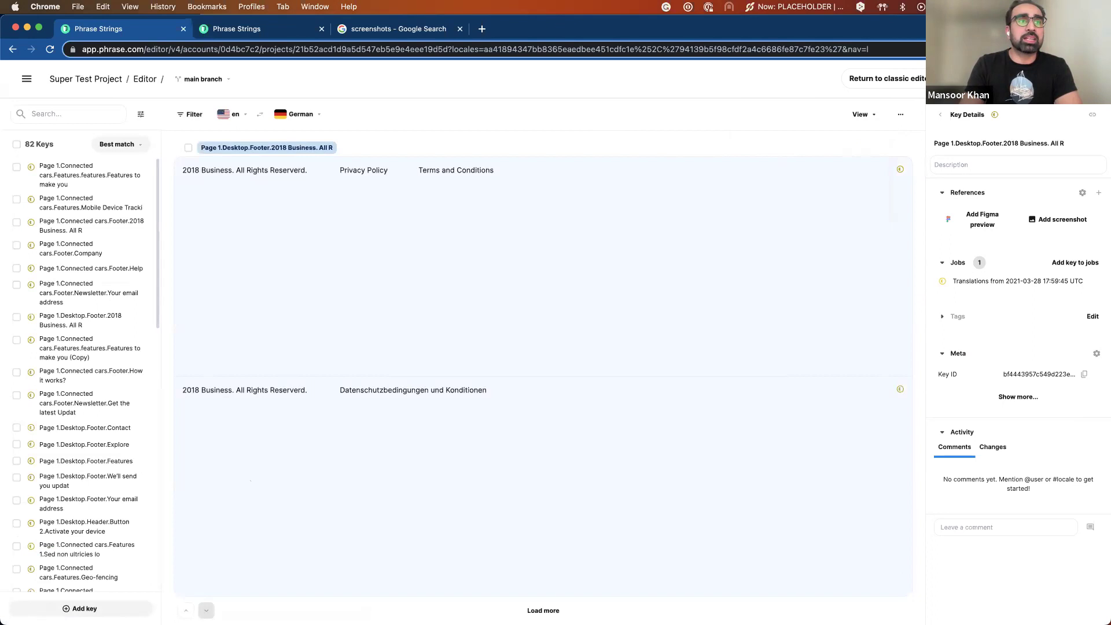
left_click(206, 611)
left_click(186, 610)
left_click(185, 611)
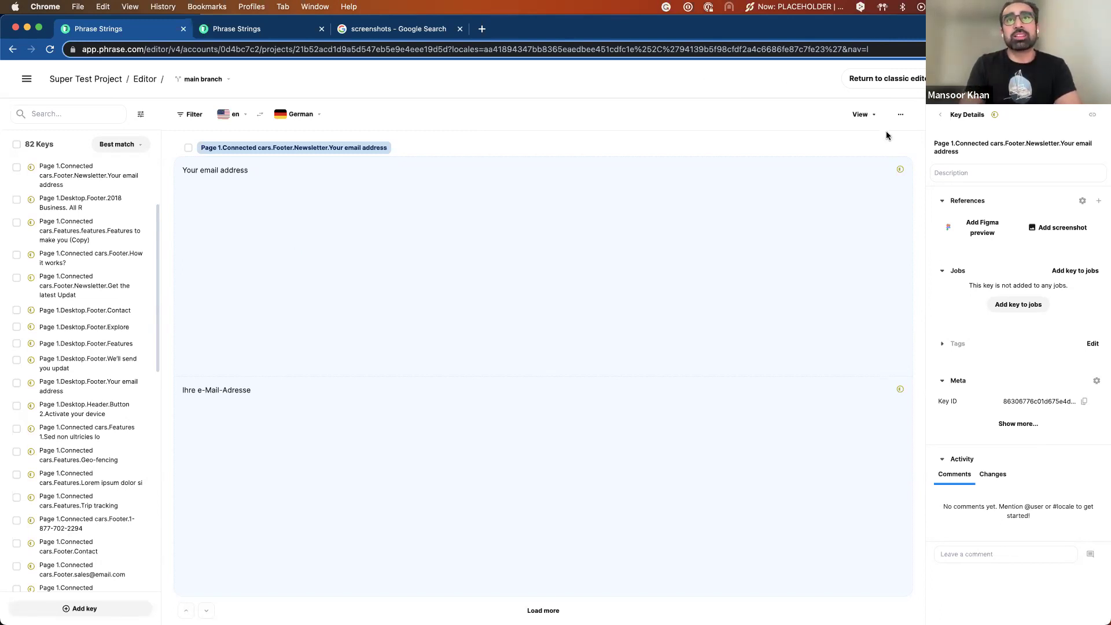
Set the card layout to vertical split so source and target translations sit side by side.
left_click(860, 114)
mouse_move(863, 186)
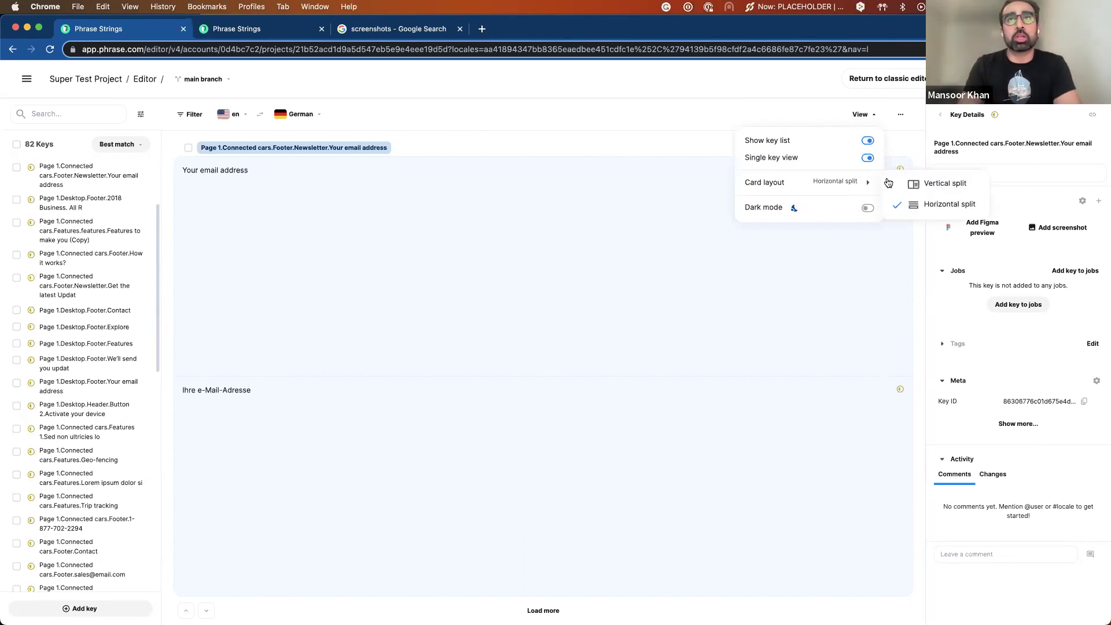
left_click(929, 184)
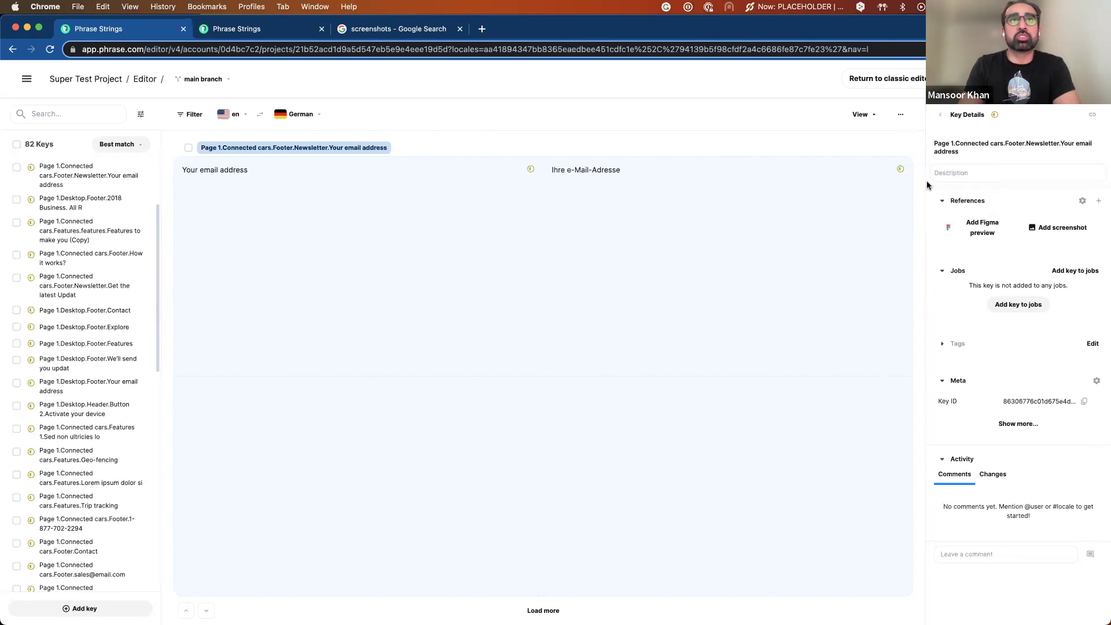
Turn off single key view and set the card layout back to horizontal split.
left_click(861, 115)
left_click(866, 158)
left_click(866, 158)
left_click(648, 220)
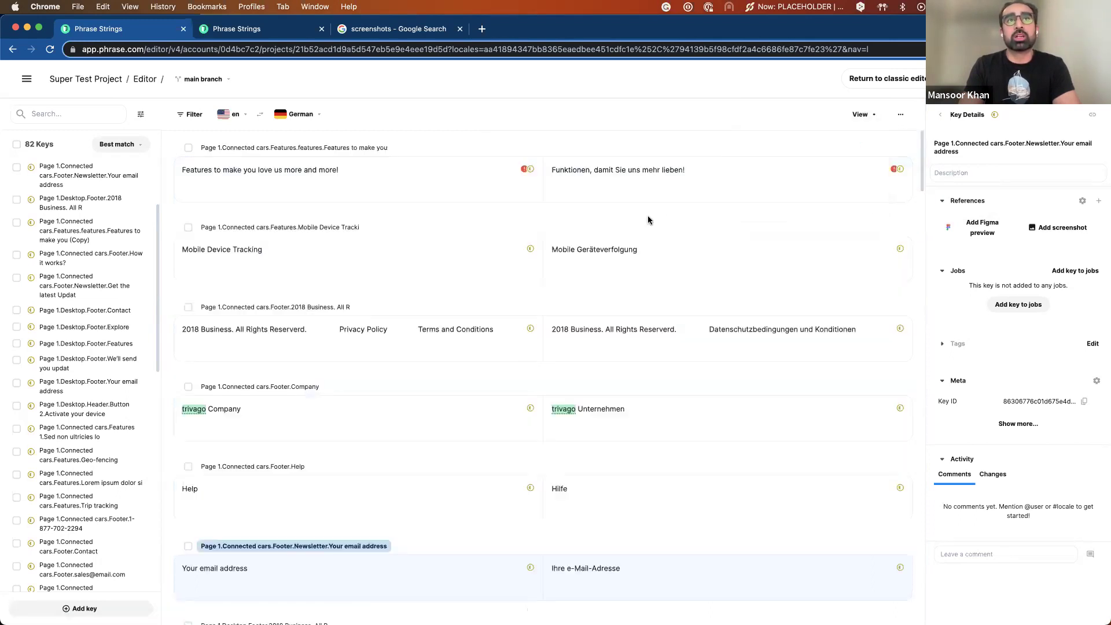
left_click(879, 120)
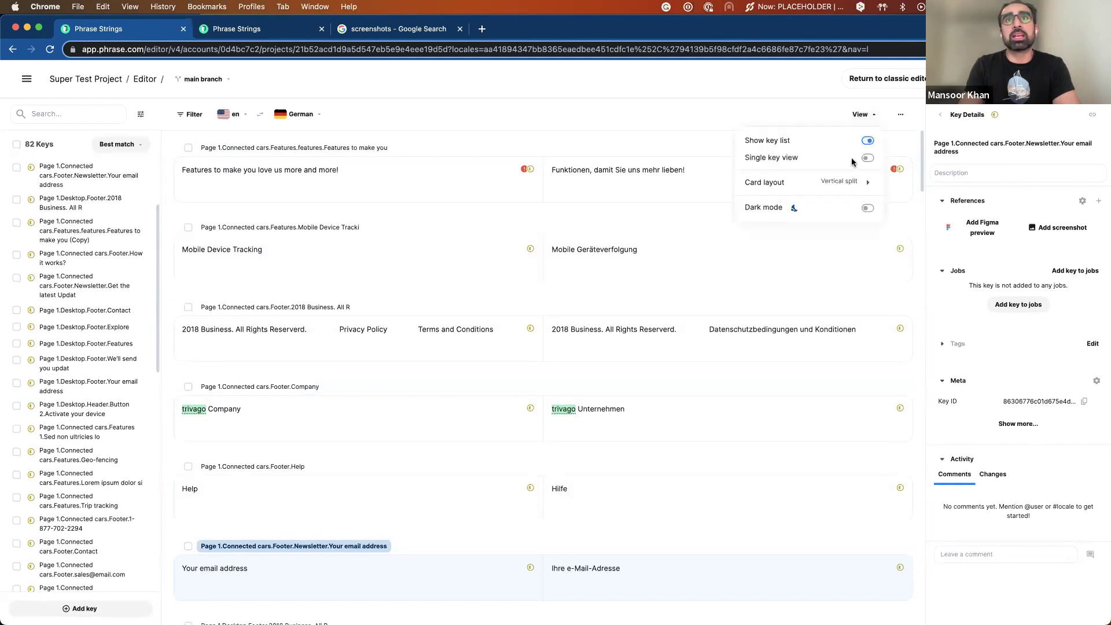
left_click(913, 204)
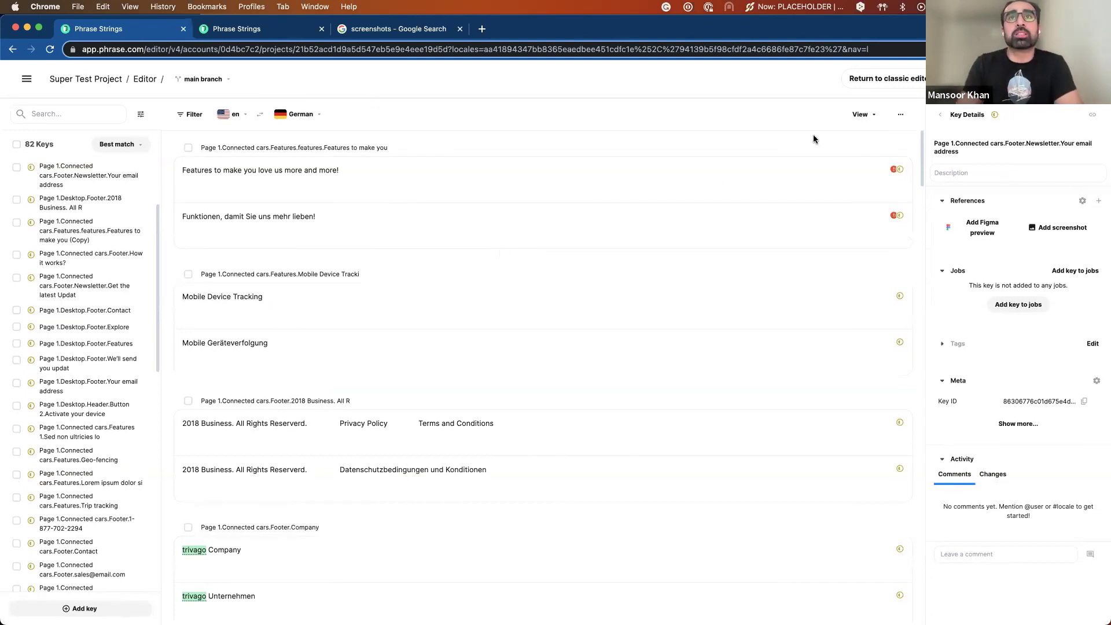
Switch the editor to dark mode and return it to light mode.
left_click(861, 114)
mouse_move(859, 183)
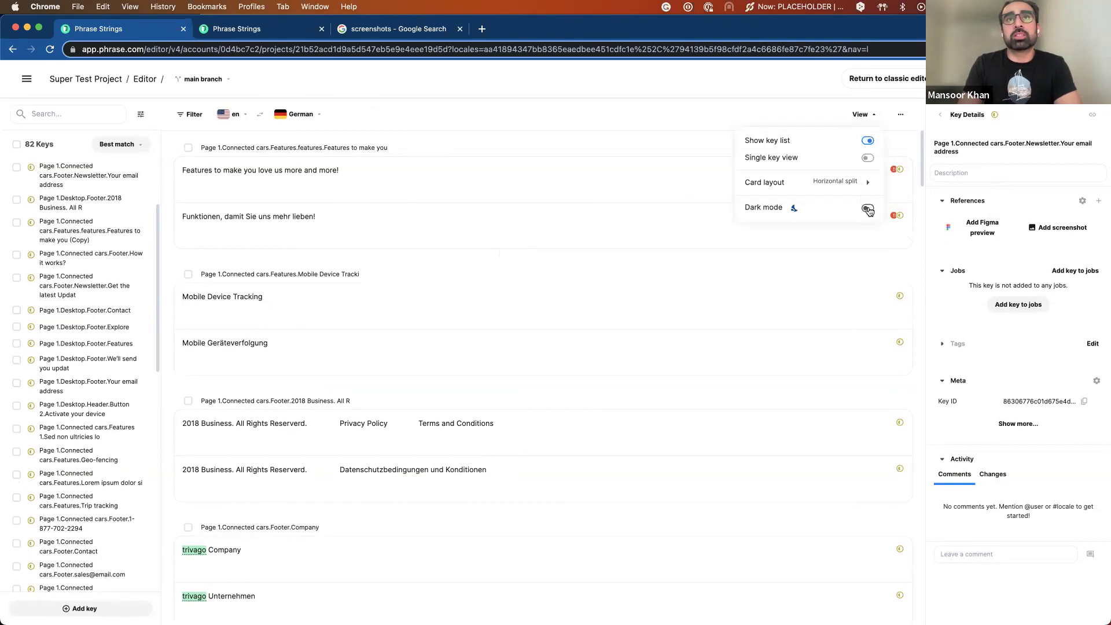
left_click(868, 208)
left_click(705, 107)
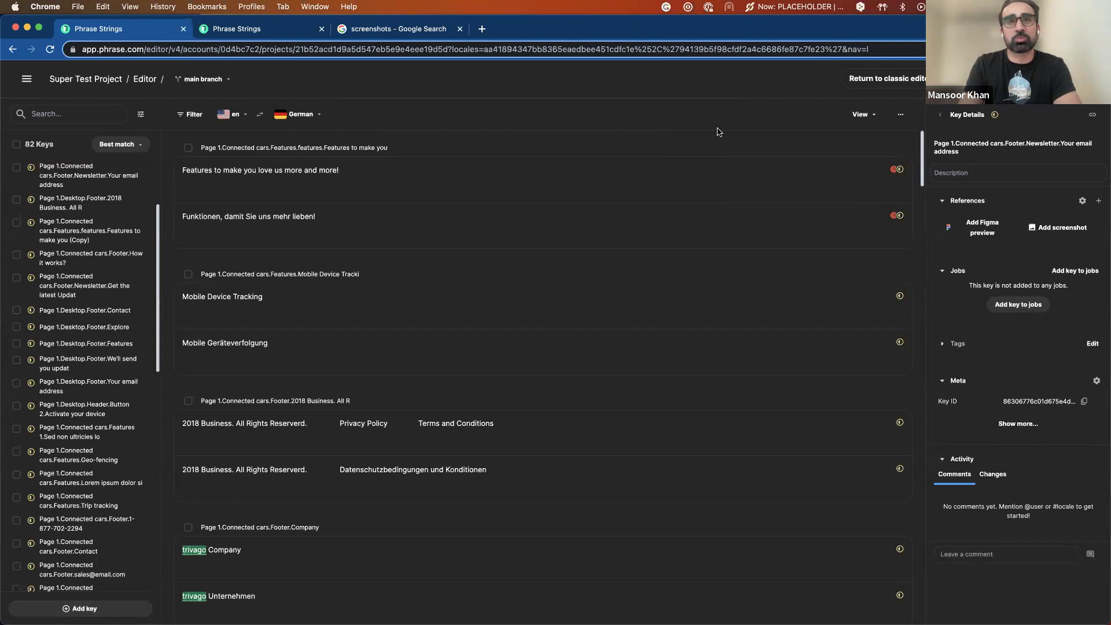
left_click(861, 114)
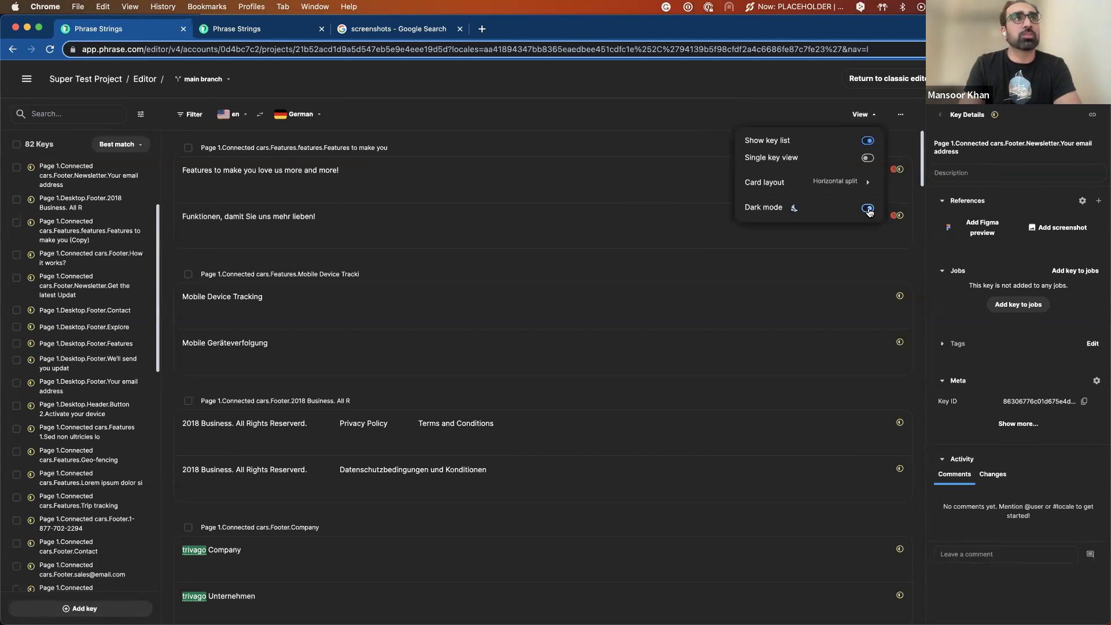
left_click(868, 208)
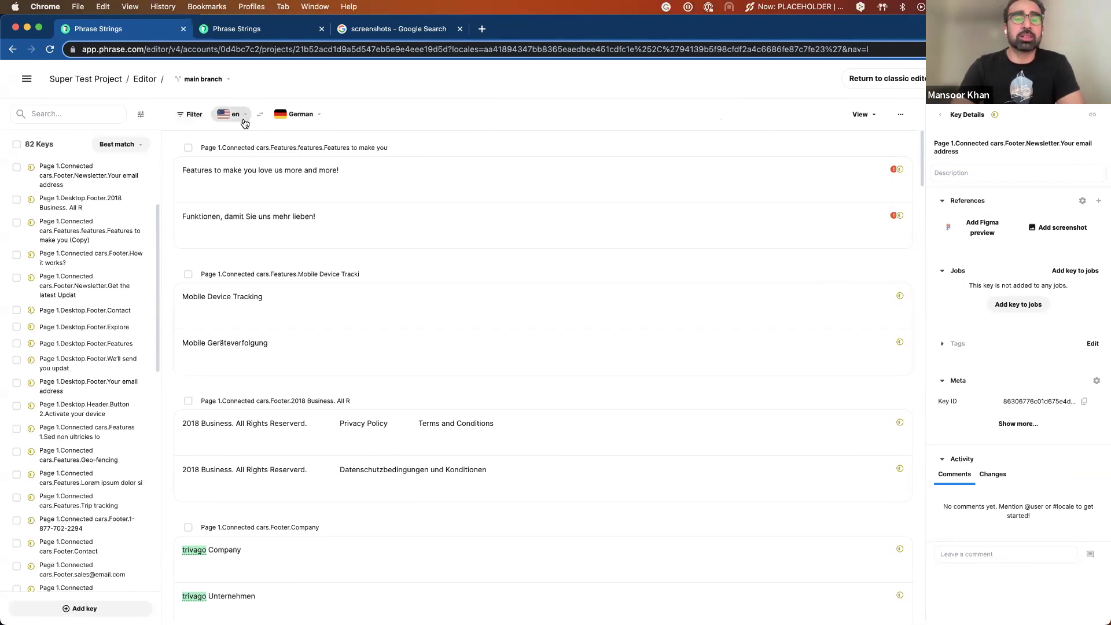
View the available status, exclusion, plural form and pre-translation filters without applying any.
left_click(193, 115)
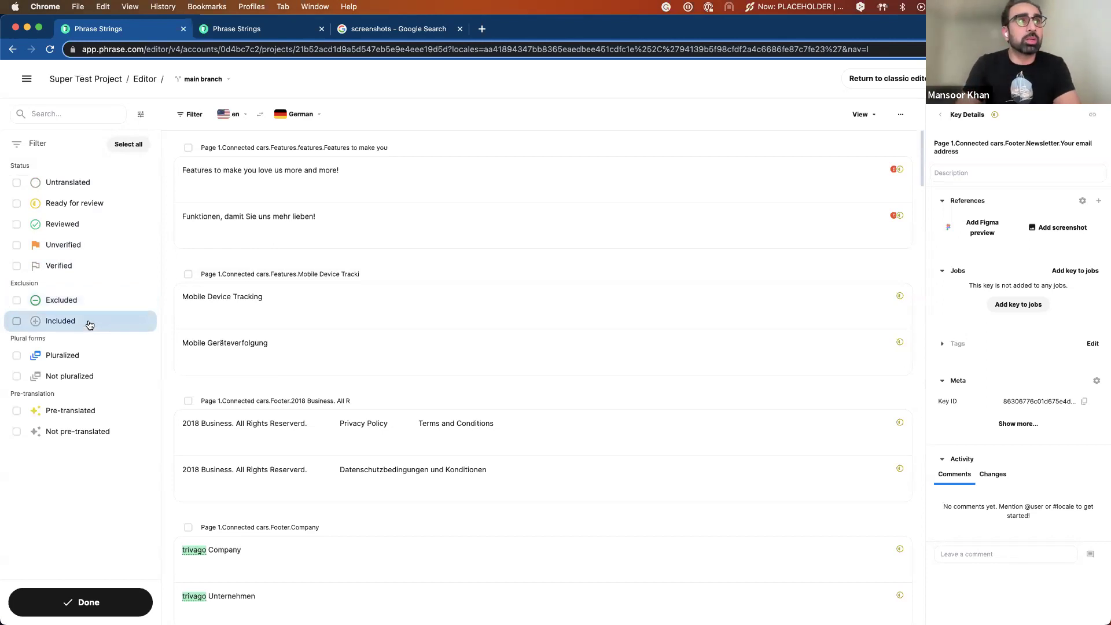
left_click(190, 114)
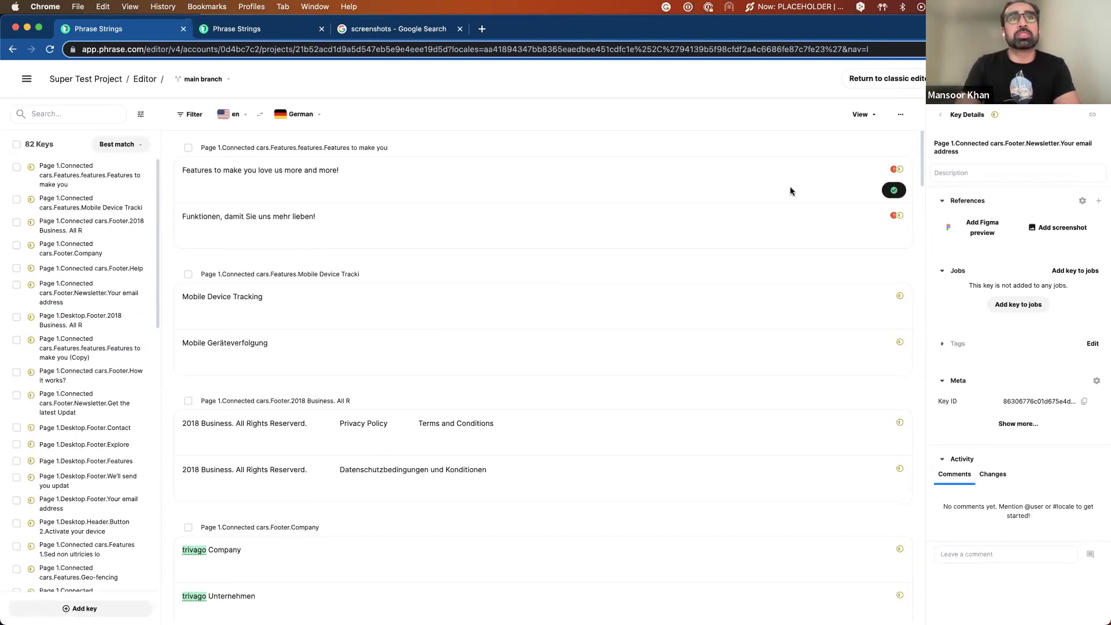
Check the status details of the English translation "Features to make you love us more and more!" and mark it as reviewed.
mouse_move(902, 175)
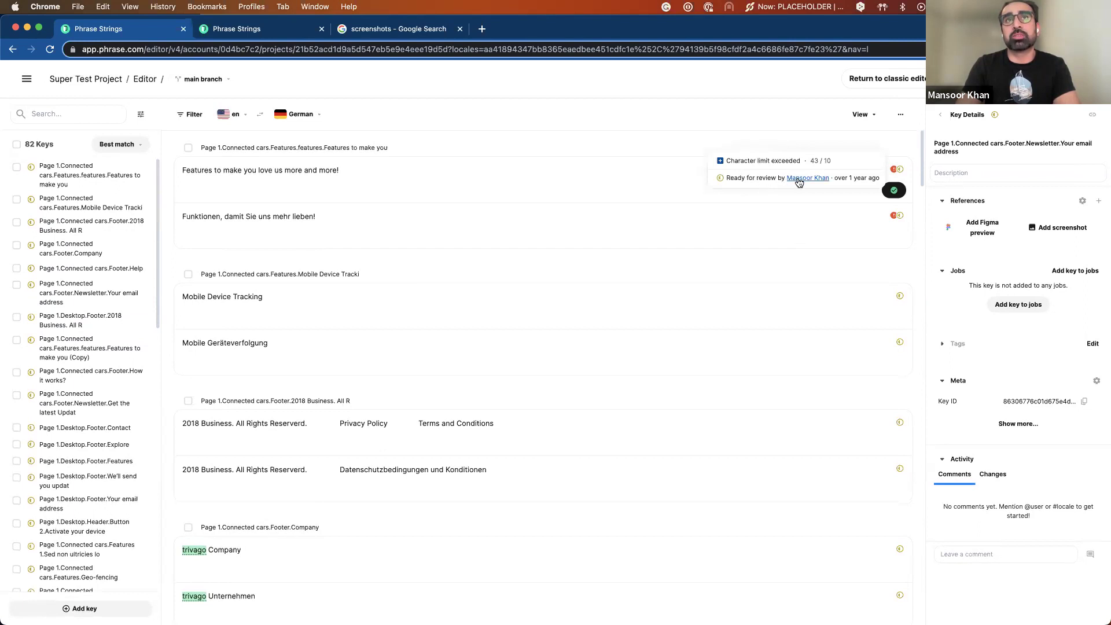
mouse_move(891, 196)
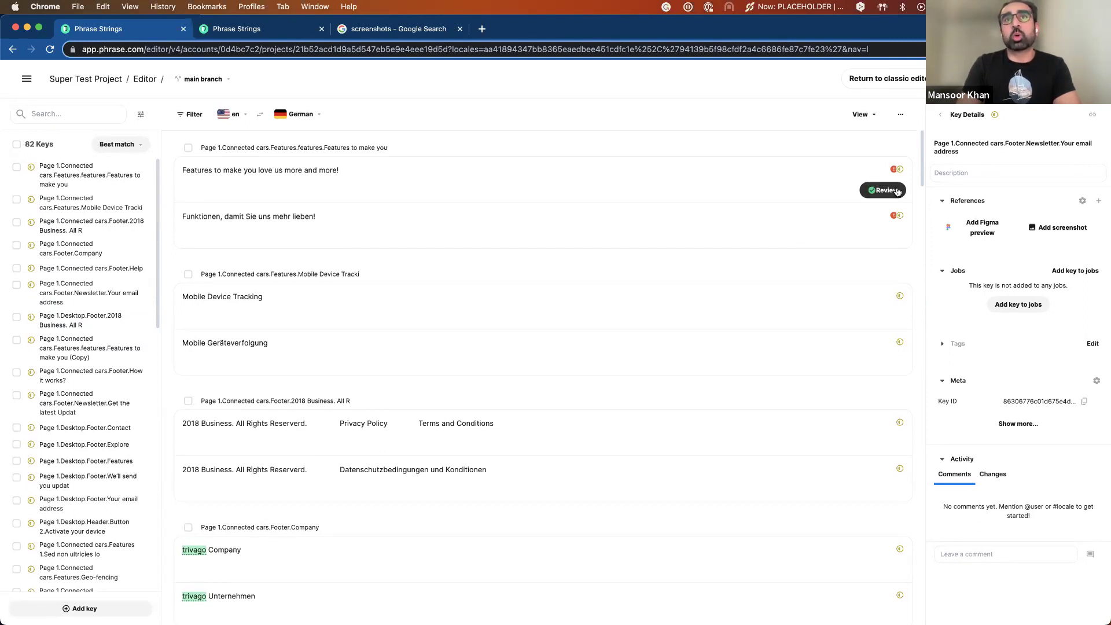
left_click(884, 191)
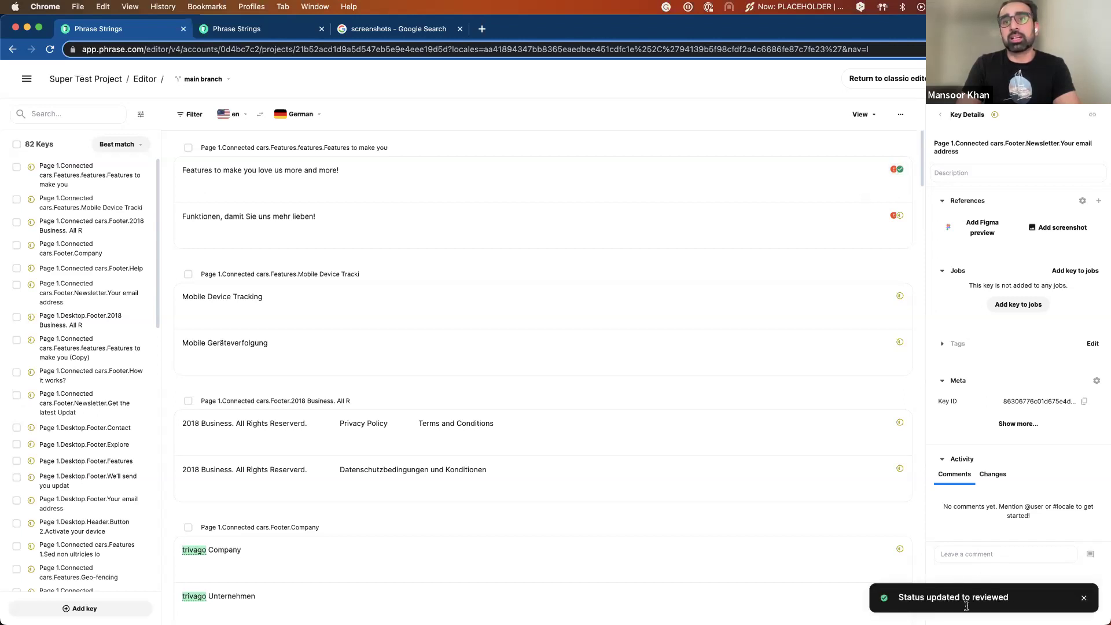
Filter the keys by the Unverified status and clear that filter again.
mouse_move(913, 237)
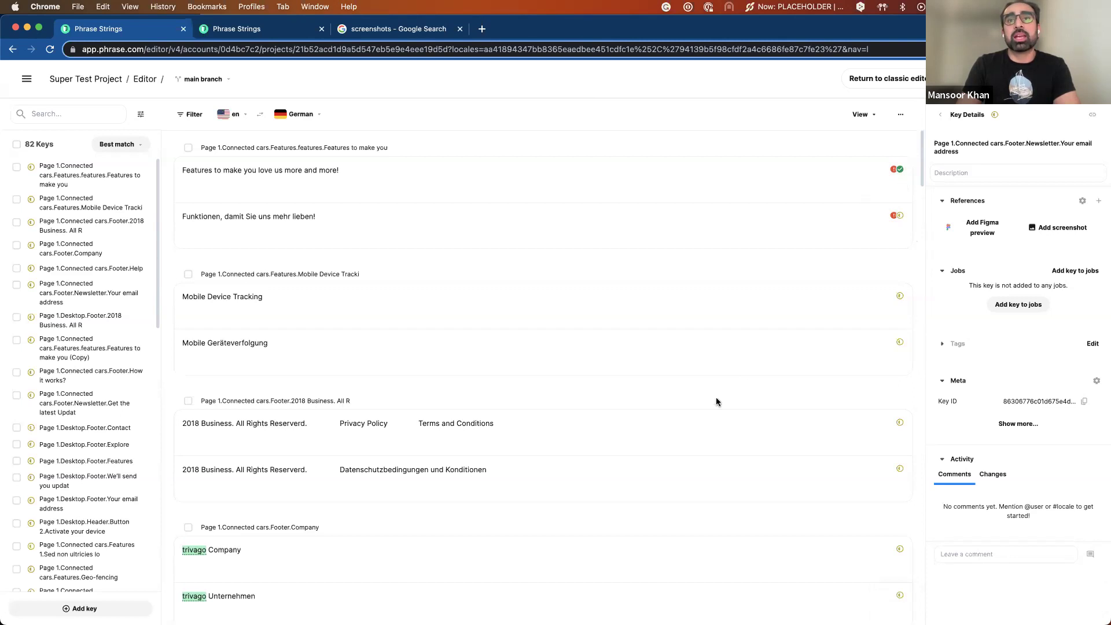
scroll(716, 400, "down", 15)
scroll(716, 398, "up", 15)
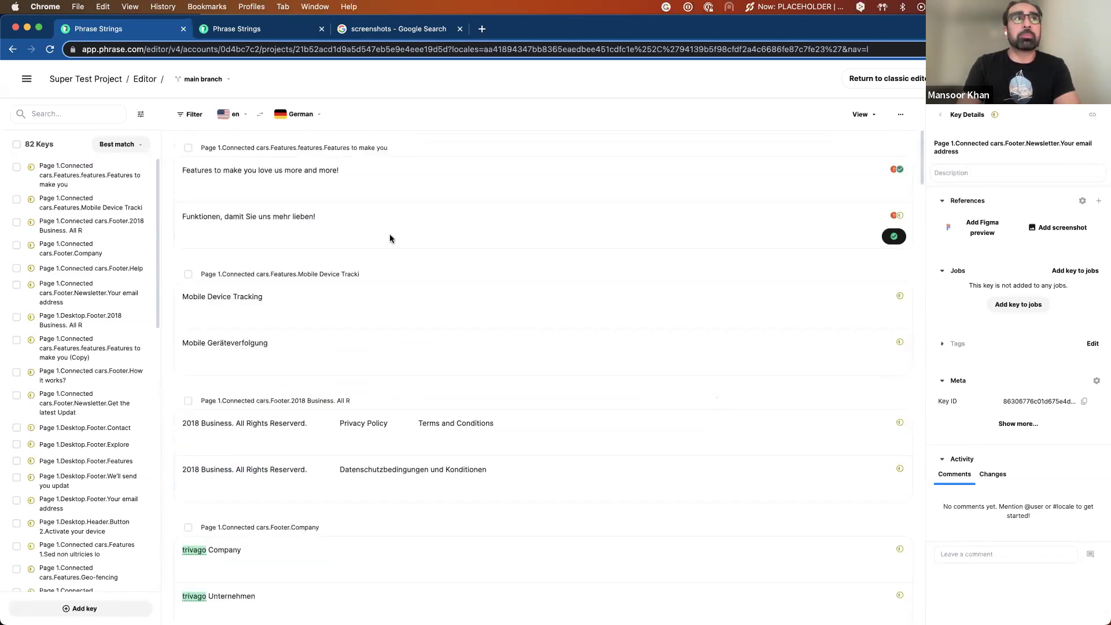
left_click(194, 115)
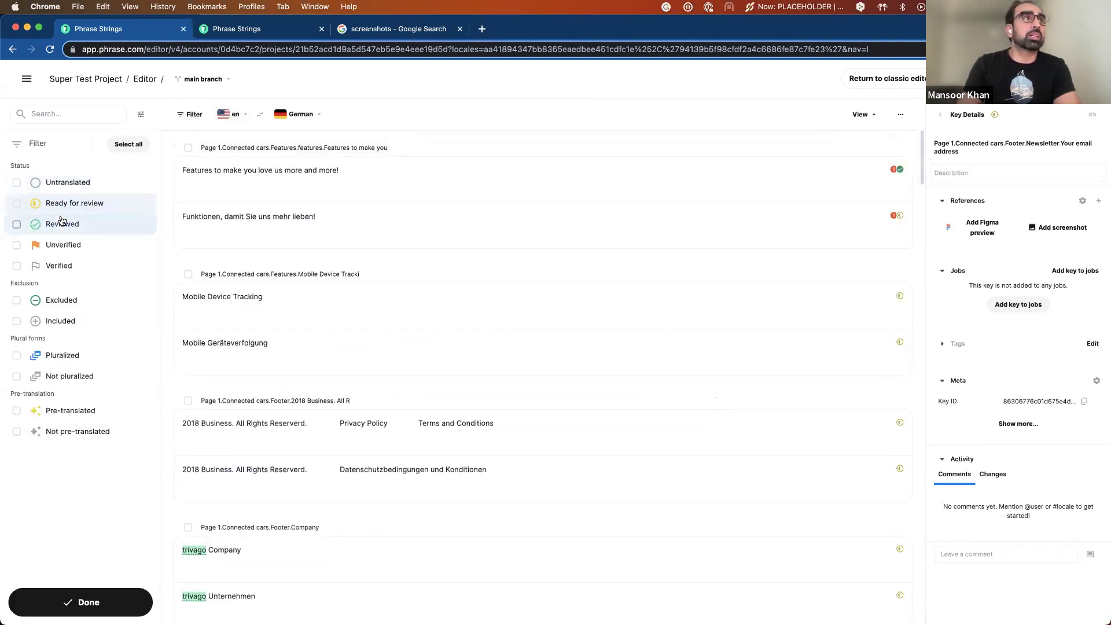
left_click(68, 246)
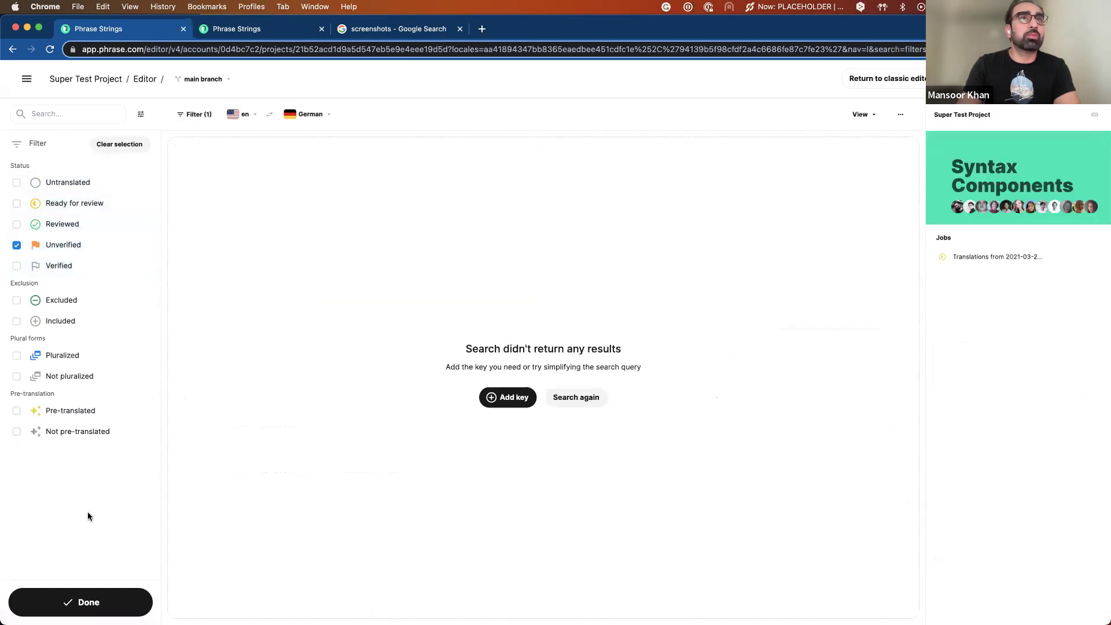
left_click(64, 244)
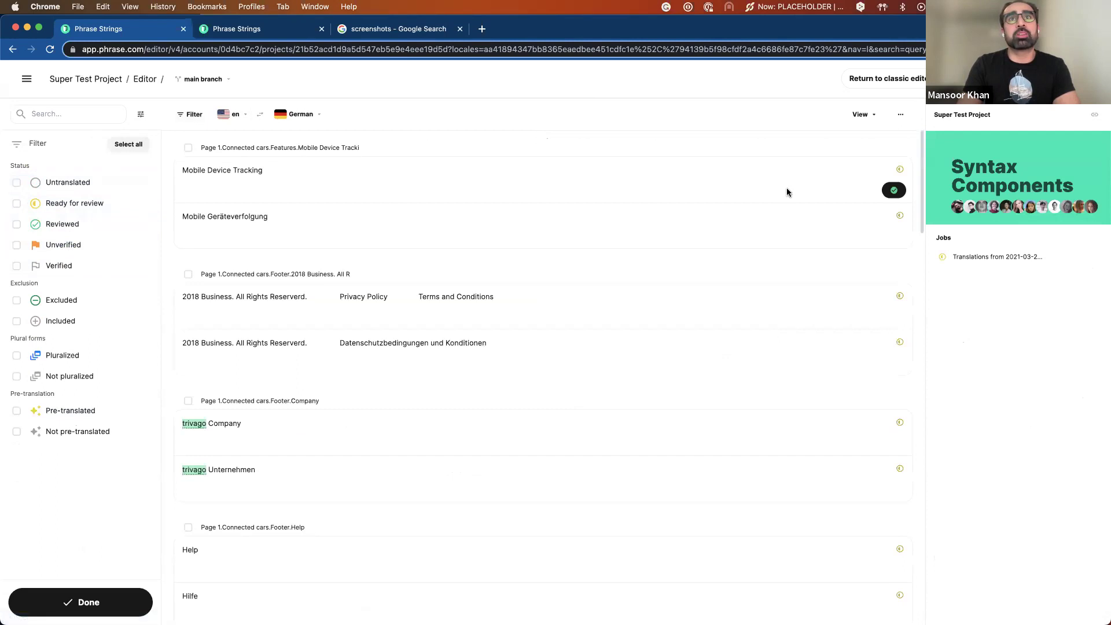
Open the English translation "Mobile Device Tracking" and view its extra actions and character limit suggestions without setting a limit.
left_click(785, 189)
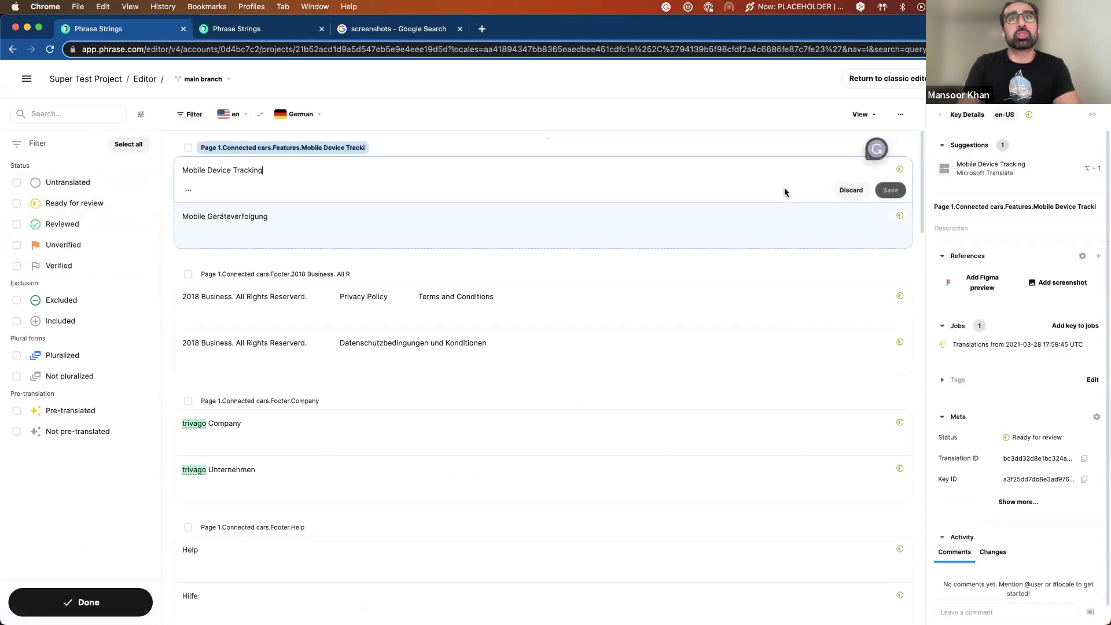
left_click(188, 190)
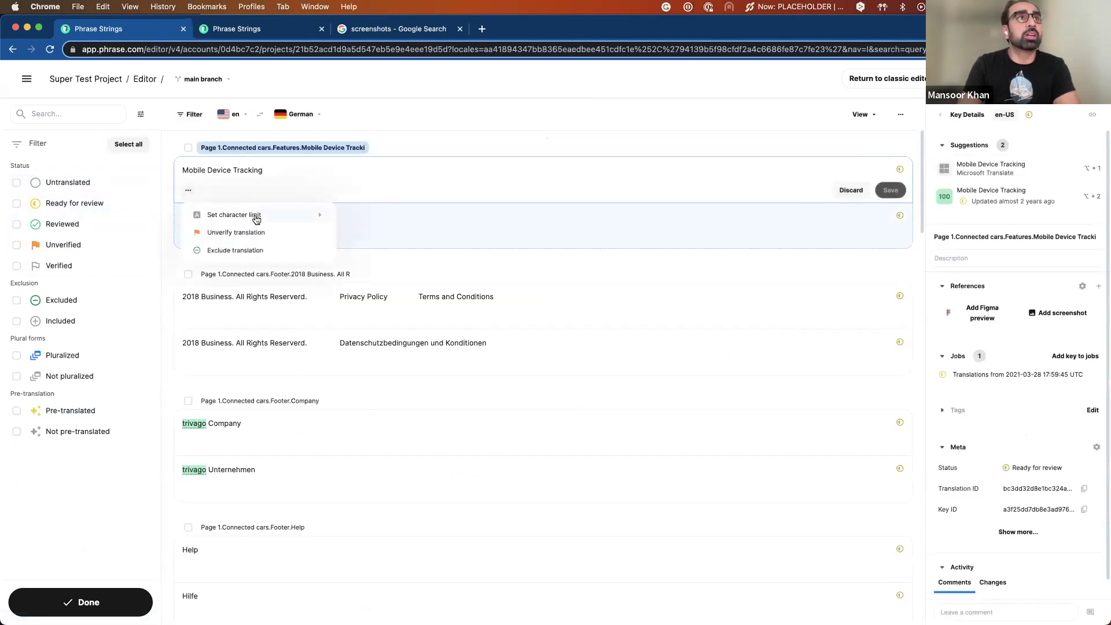
left_click(223, 190)
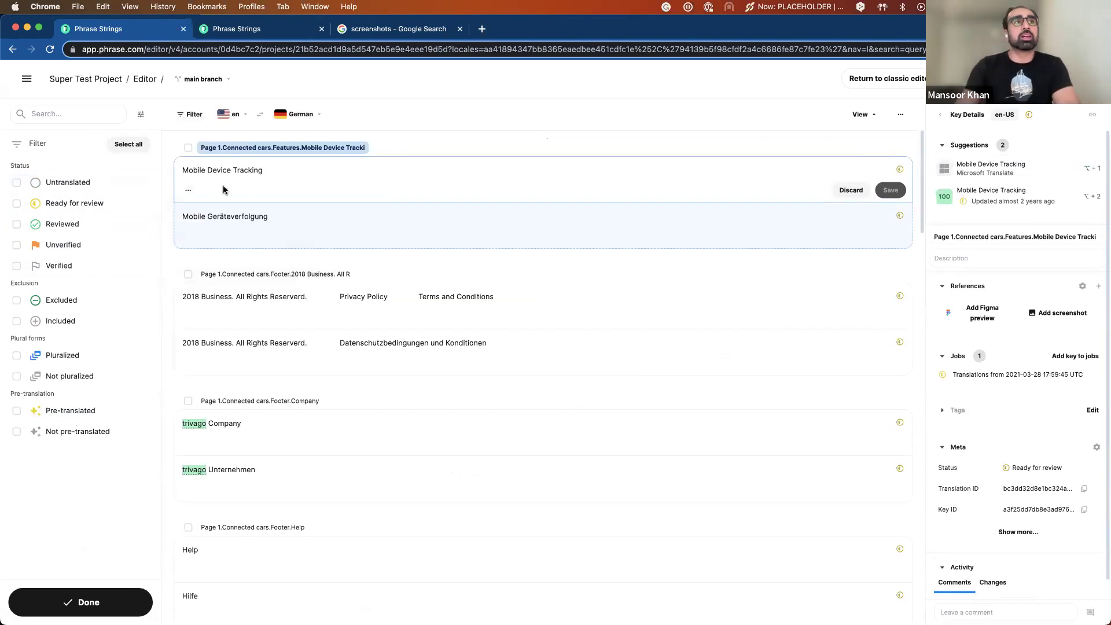
left_click(188, 190)
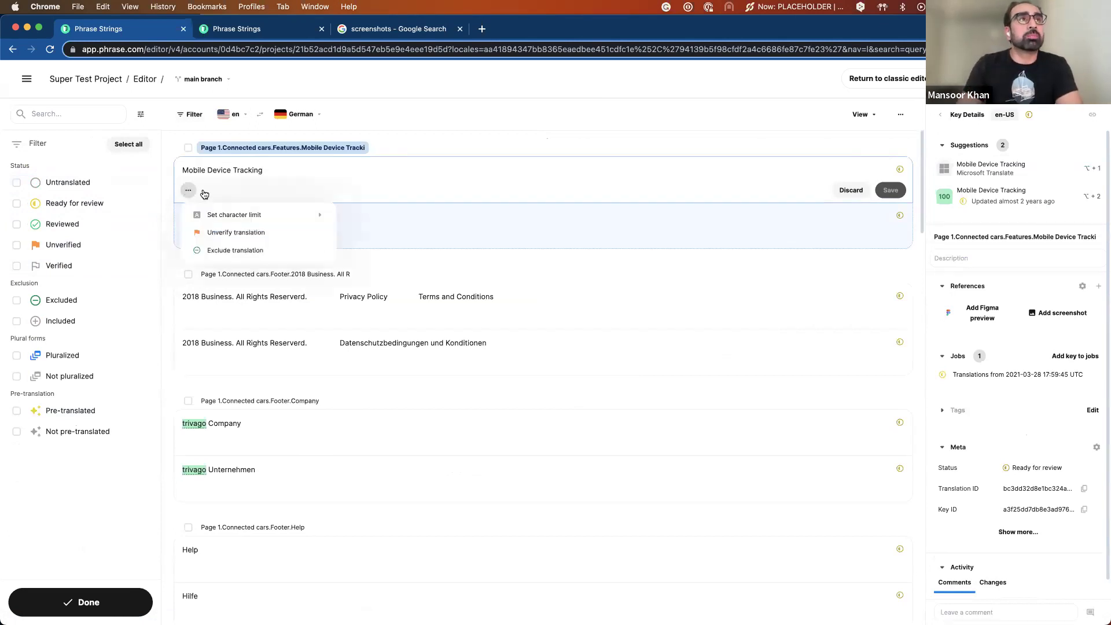
left_click(255, 215)
left_click(197, 219)
left_click(215, 217)
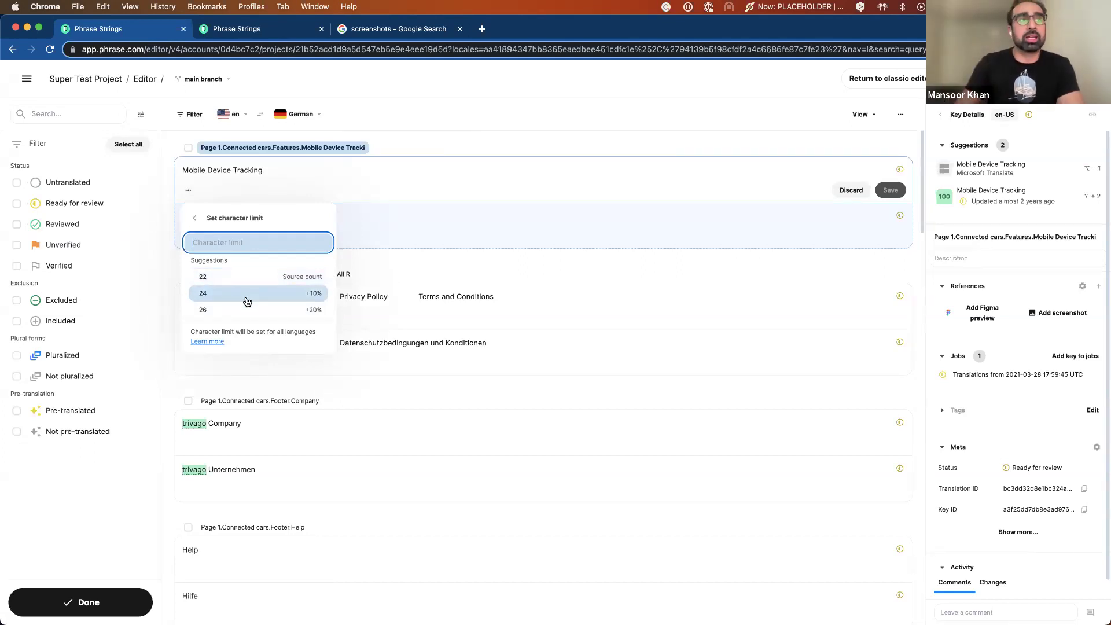
left_click(194, 218)
Unverify the English translation "Mobile Device Tracking", verify it again and mark it as reviewed, leaving the filter list closed.
left_click(234, 236)
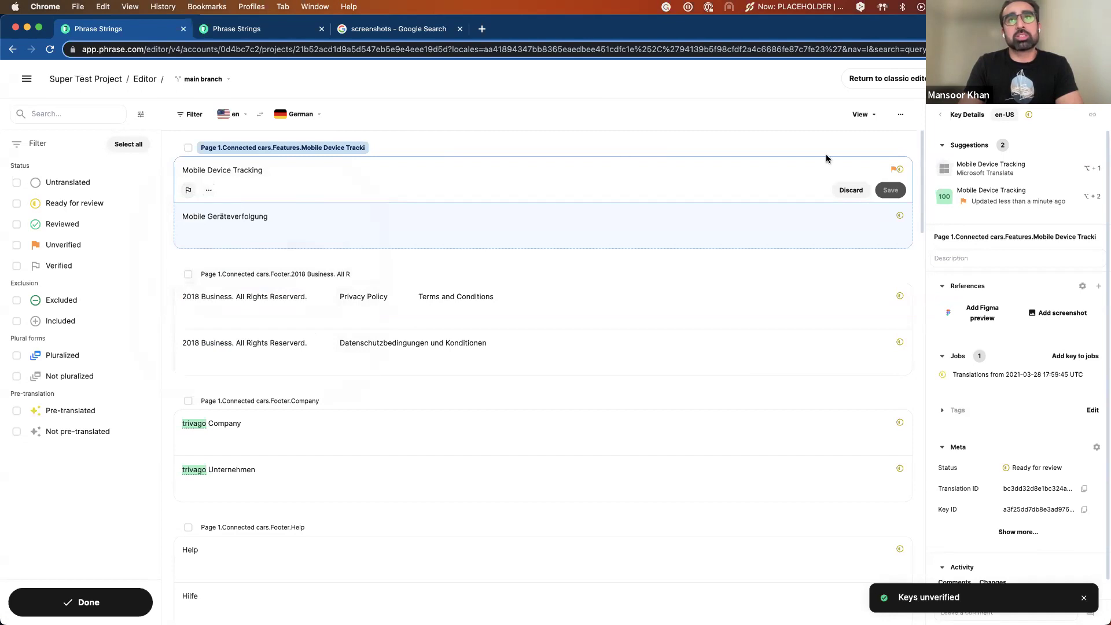
left_click(851, 190)
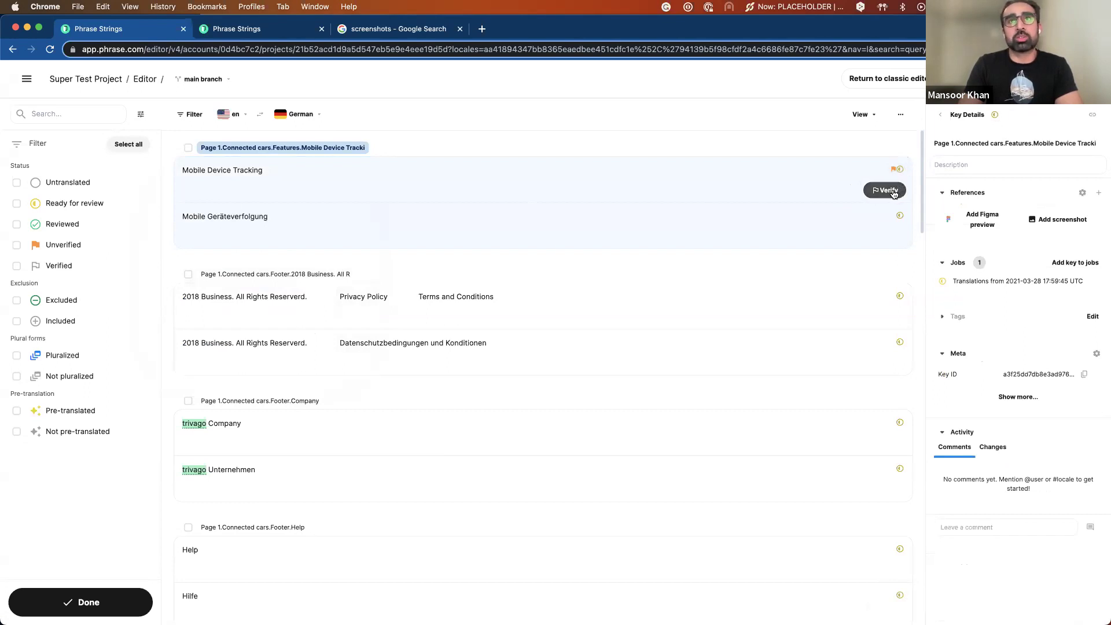
left_click(891, 190)
left_click(891, 190)
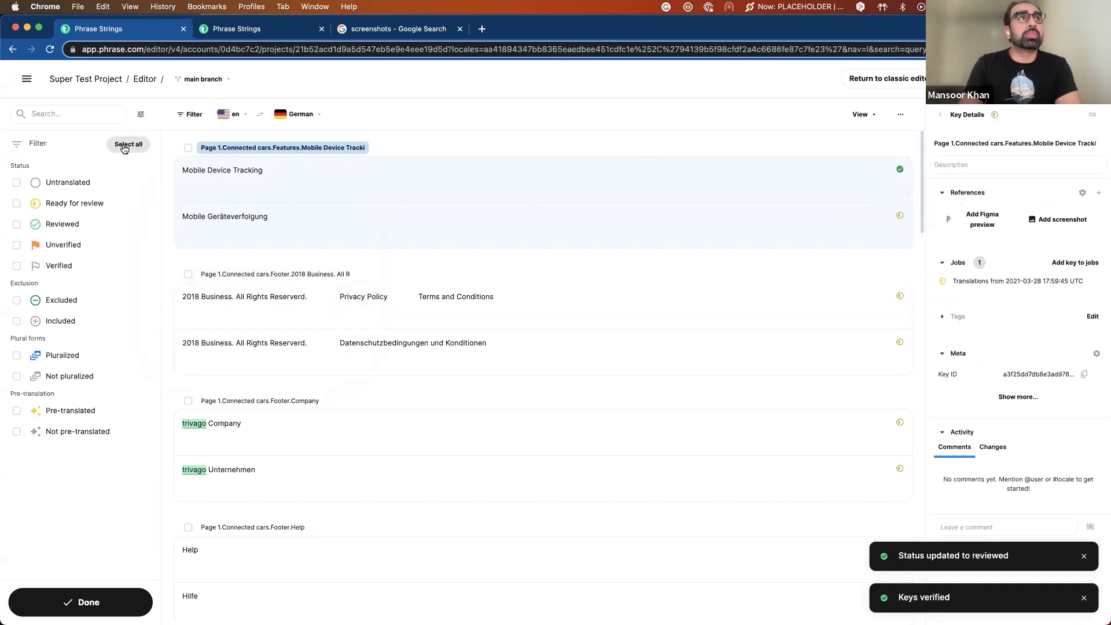
left_click(193, 115)
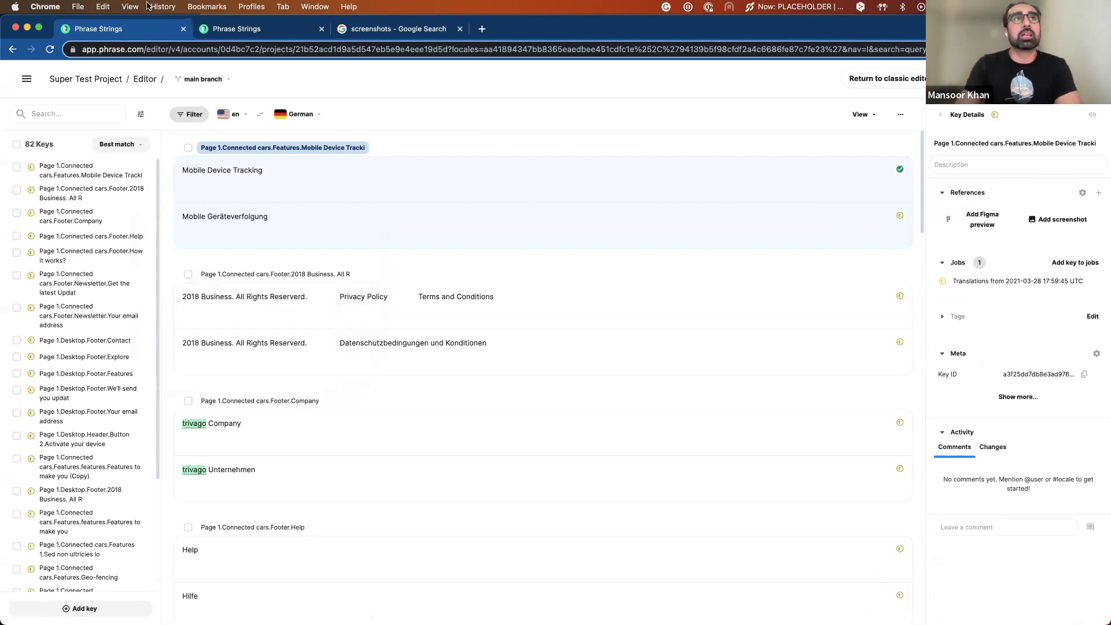
Check the status filters available in the Super Test Project - Basic editor and return to the Super Test Project editor.
left_click(258, 29)
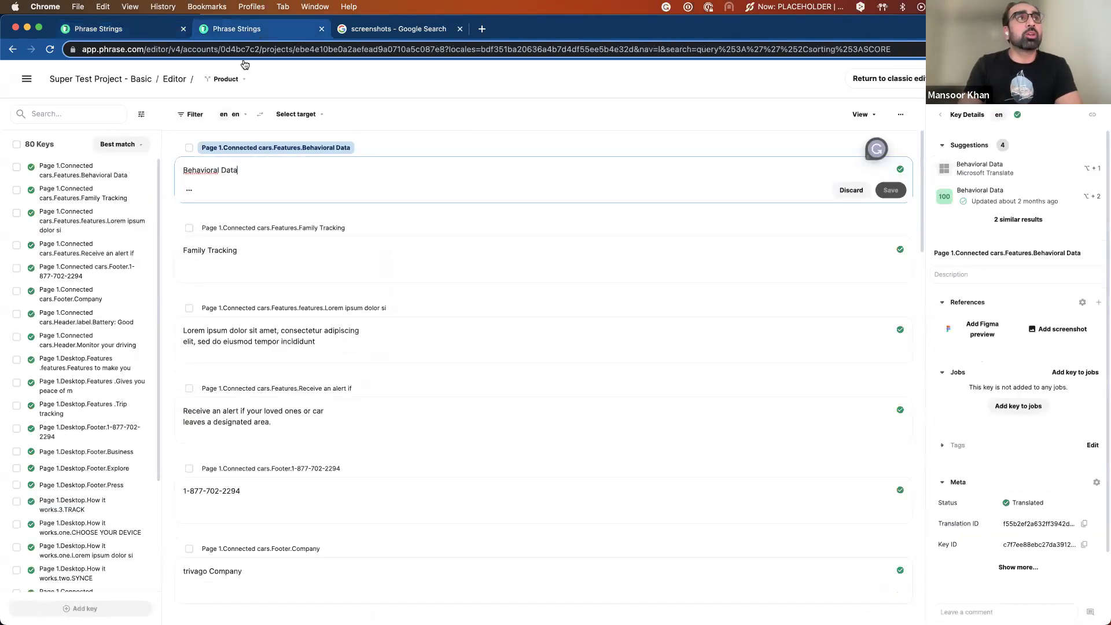
left_click(194, 115)
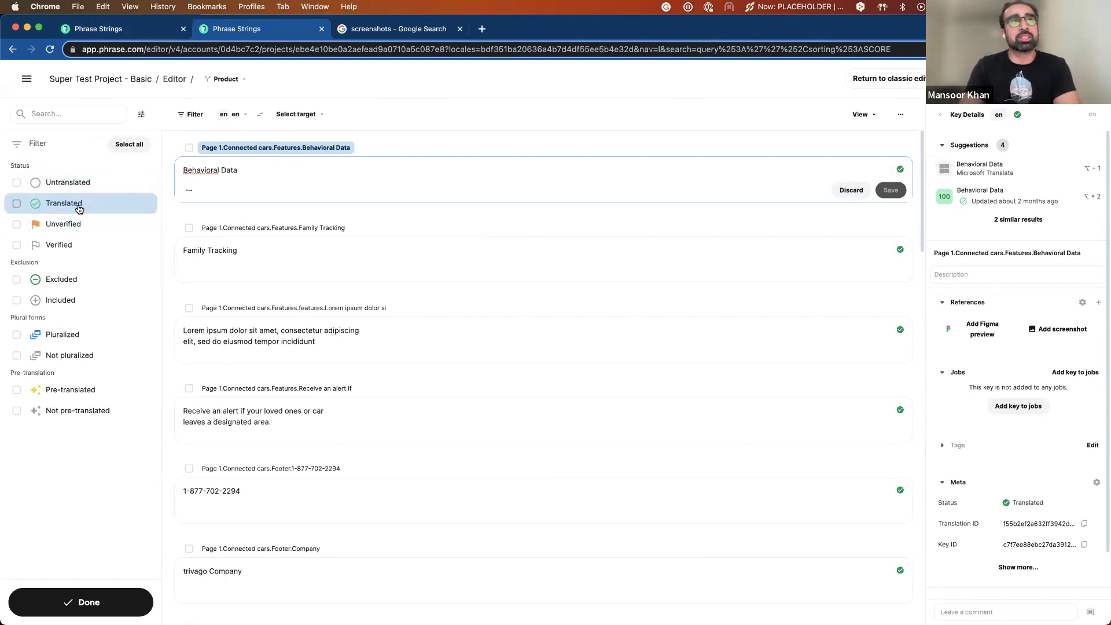
left_click(153, 31)
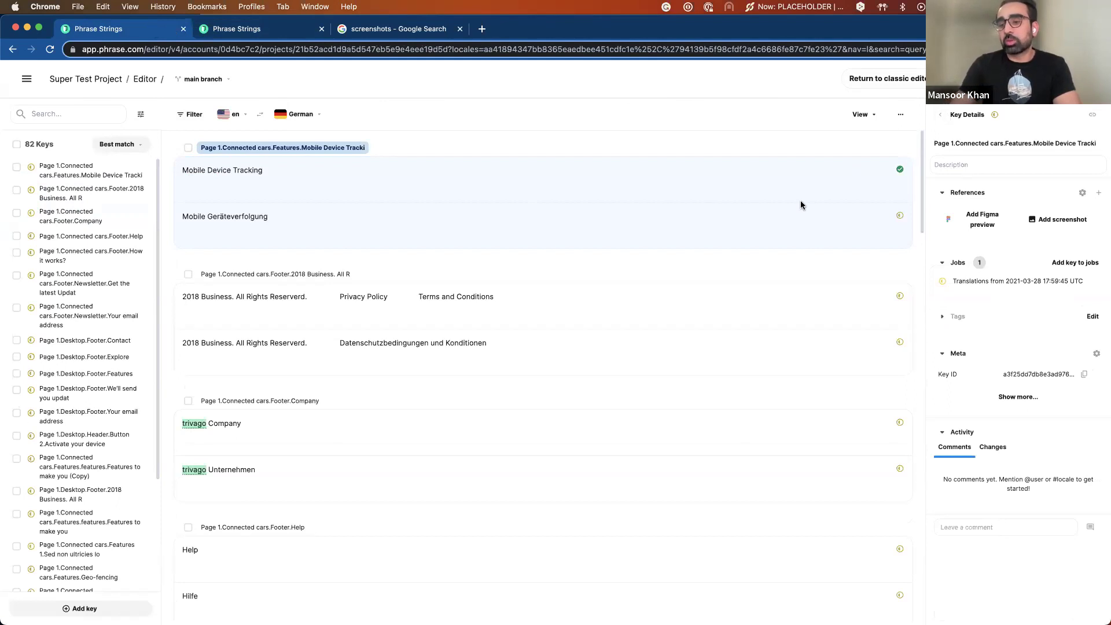
Remove German from the target languages so that only the English source is selected.
left_click(877, 118)
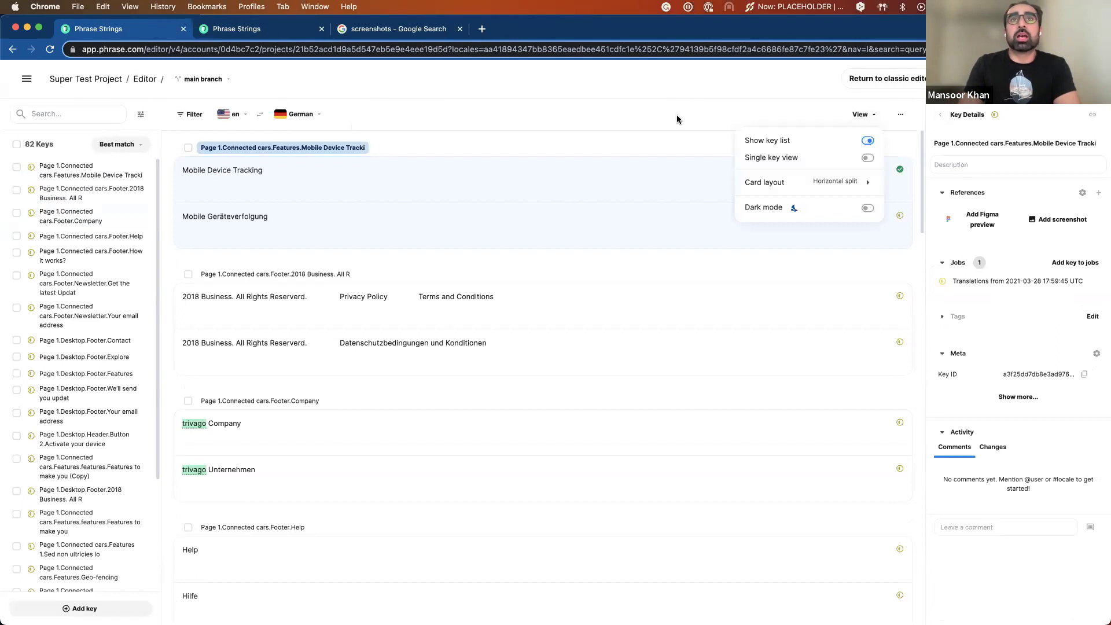
left_click(618, 120)
left_click(293, 116)
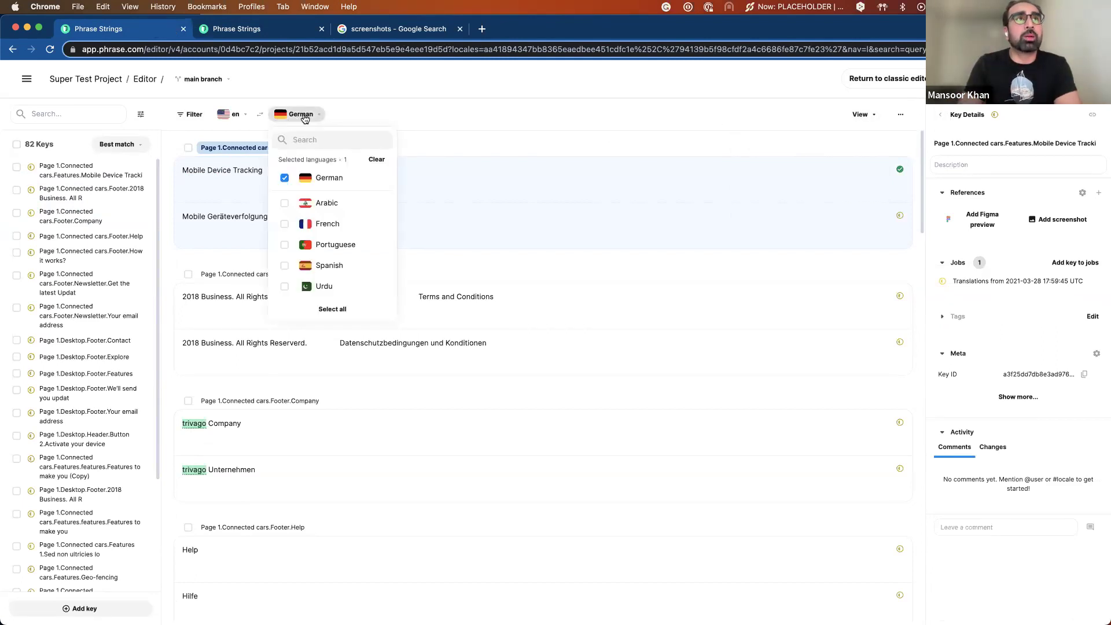
left_click(235, 115)
left_click(298, 114)
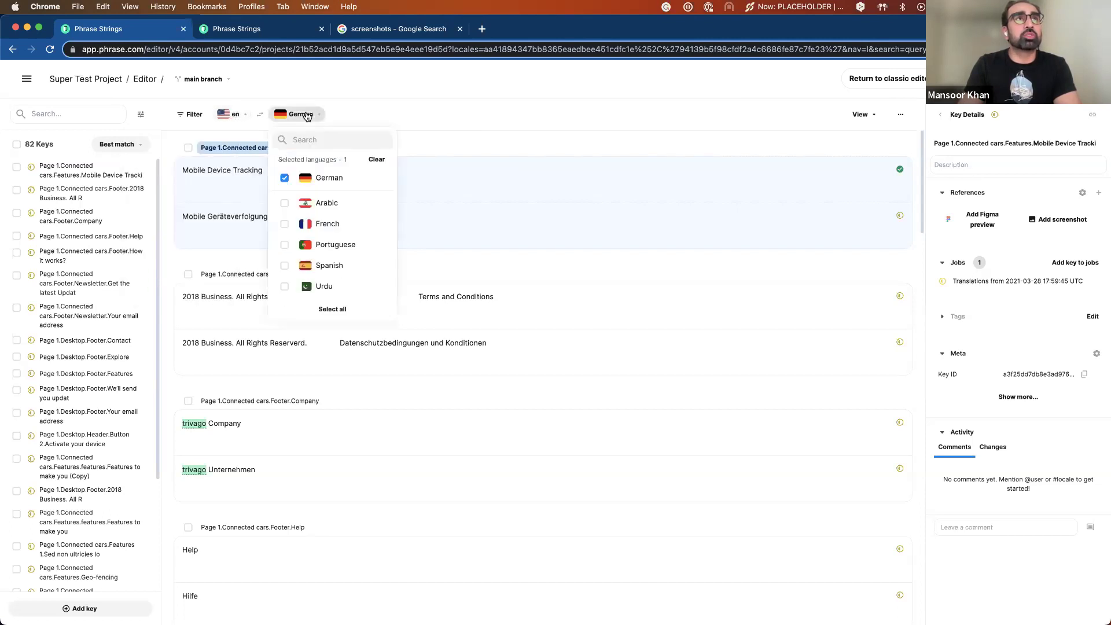
left_click(284, 179)
left_click(449, 109)
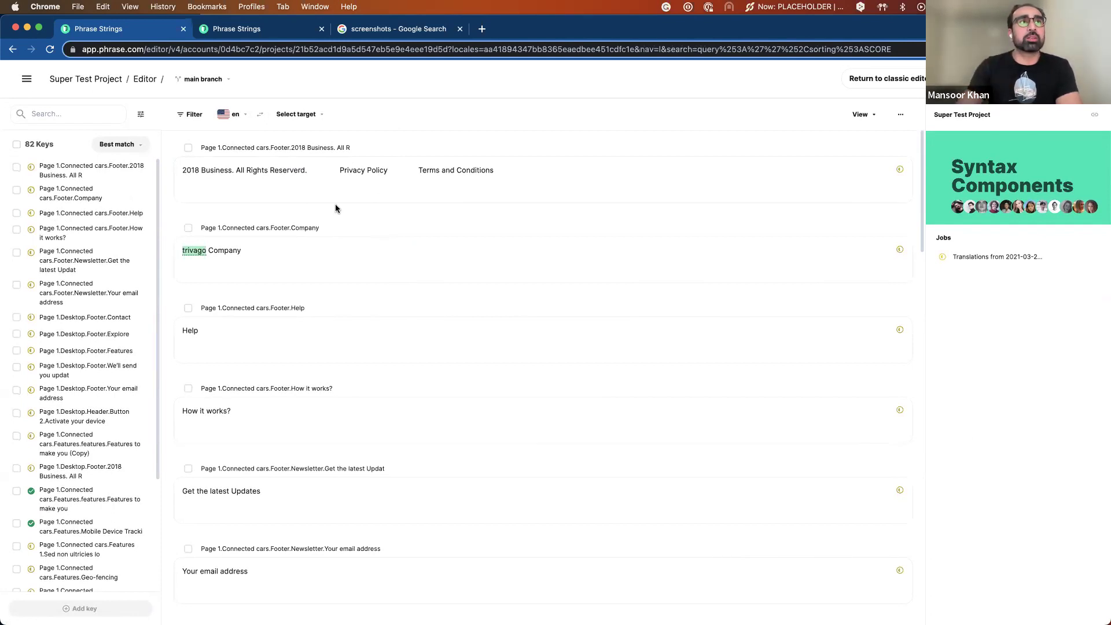
Browse the key list with only the English source language and no target selected.
left_click(312, 117)
left_click(530, 295)
scroll(529, 296, "down", 10)
scroll(531, 296, "down", 7)
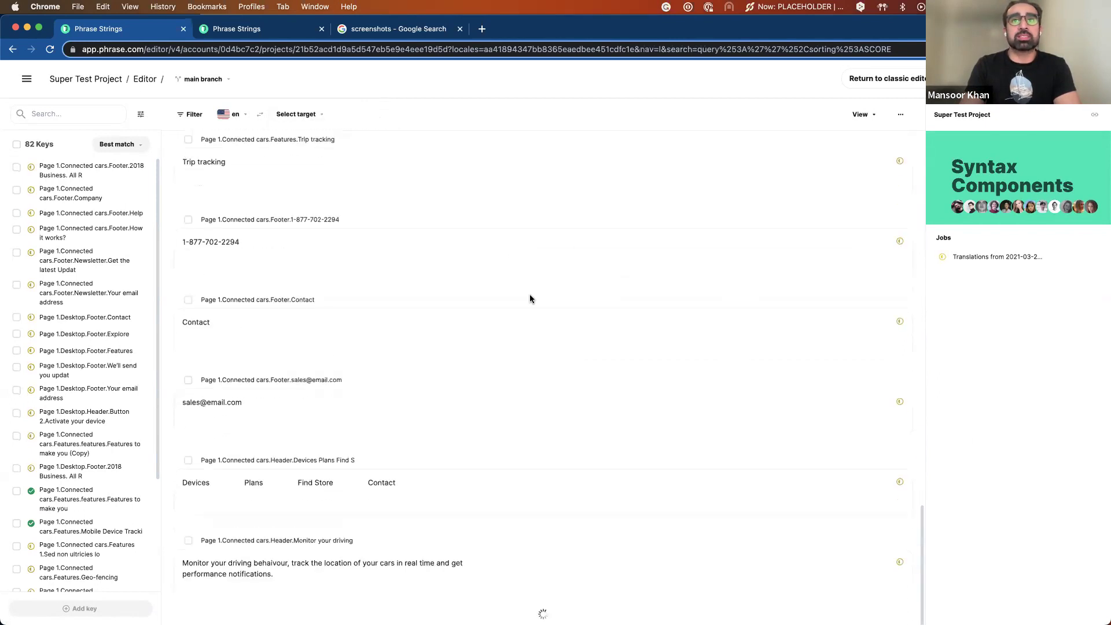
scroll(530, 296, "up", 20)
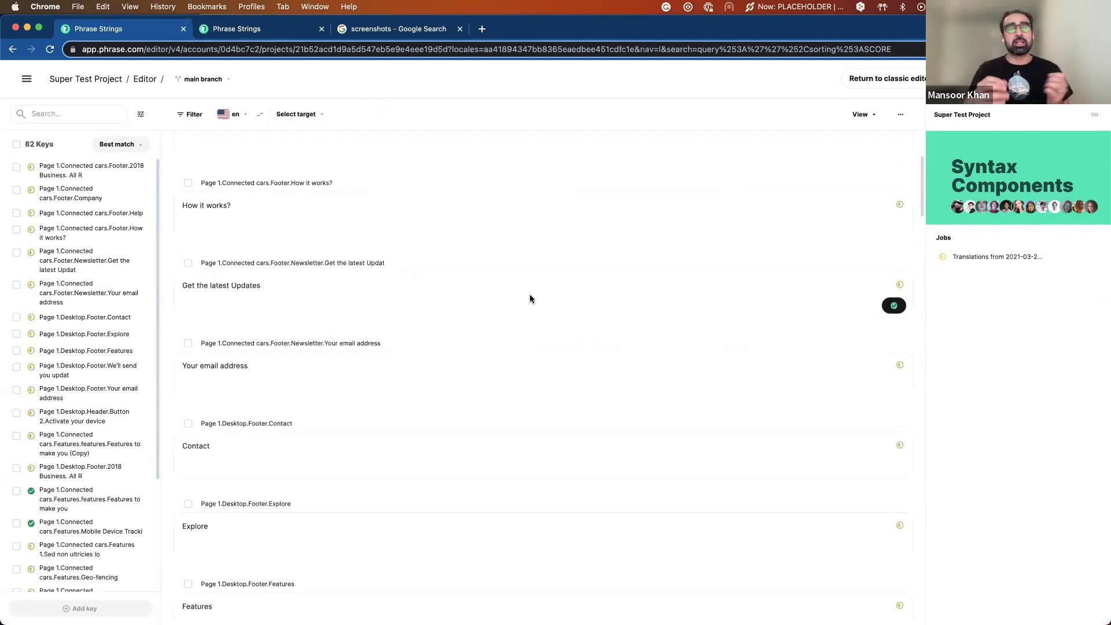
scroll(530, 296, "up", 5)
Open the English translation "trivago Company" and examine its terms, suggestions, references, jobs and metadata.
left_click(541, 256)
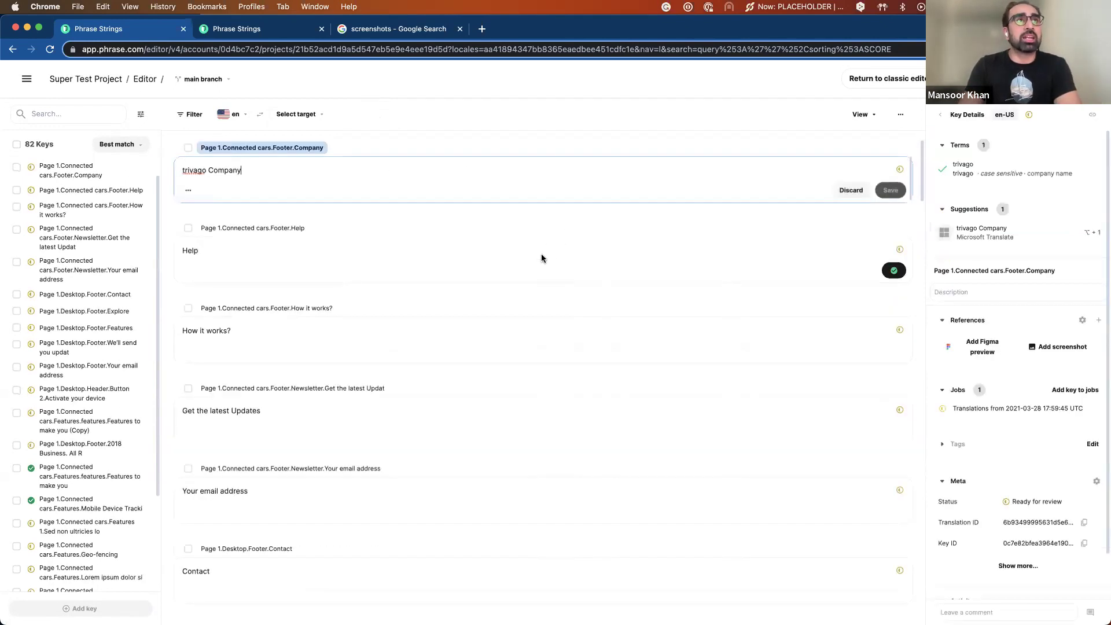
scroll(1004, 359, "down", 2)
scroll(1004, 380, "down", 2)
scroll(1005, 380, "up", 4)
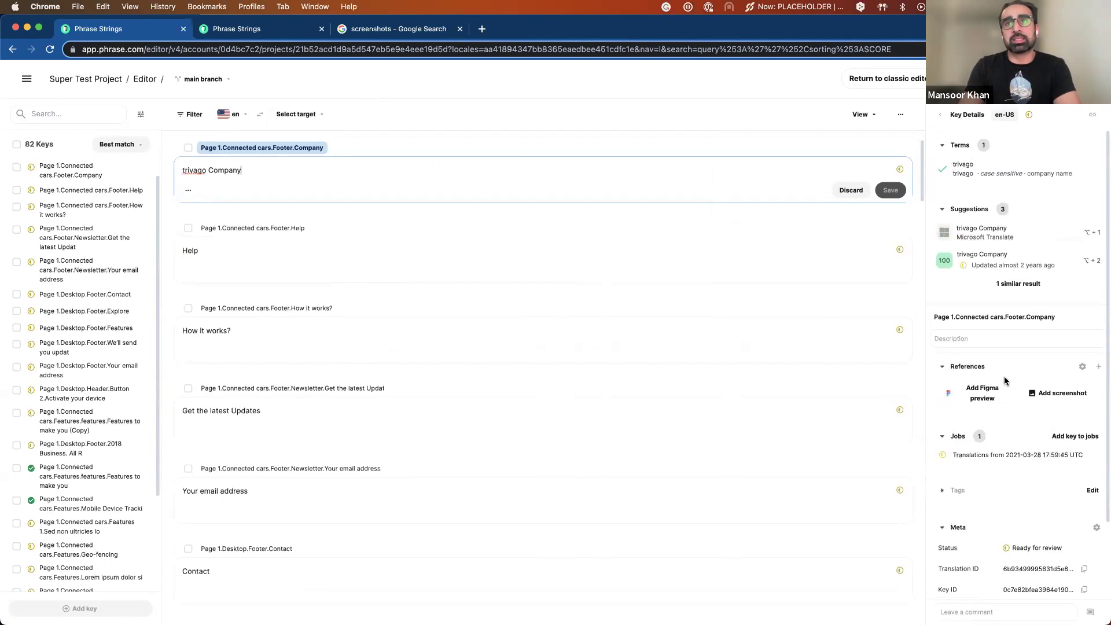
scroll(1019, 218, "down", 3)
scroll(1019, 218, "up", 3)
scroll(734, 249, "up", 2)
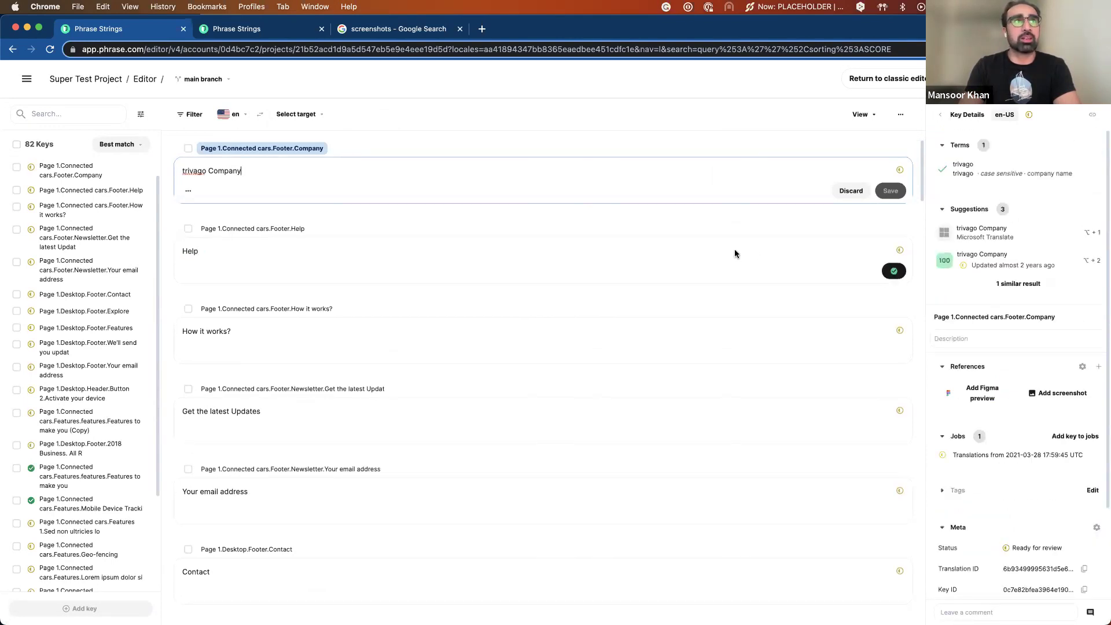
scroll(460, 230, "down", 2)
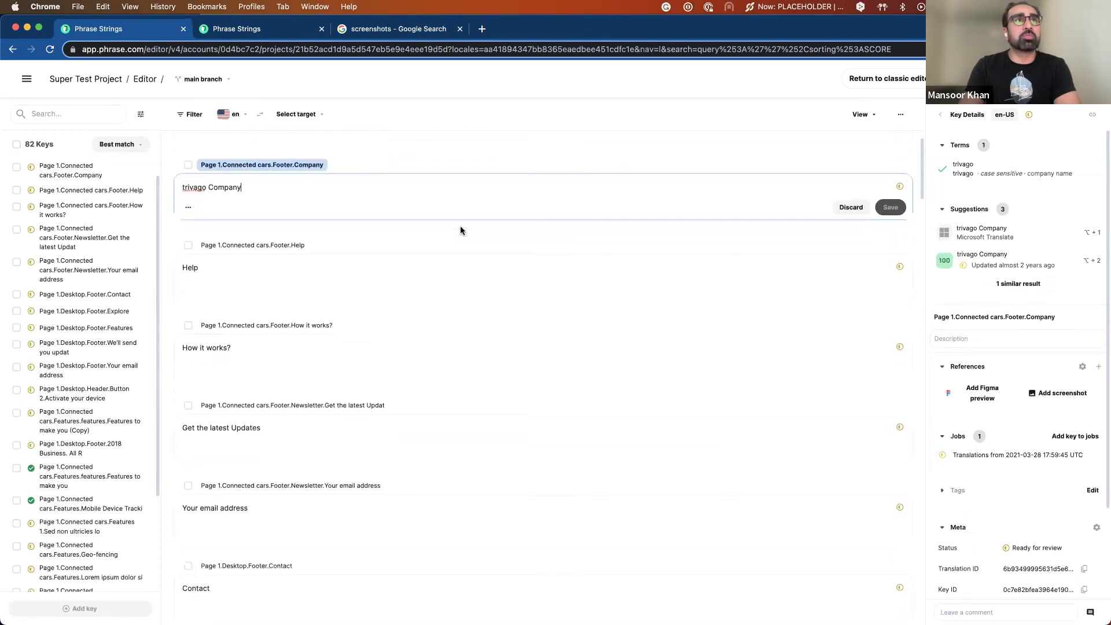
Select French as the target language.
left_click(311, 116)
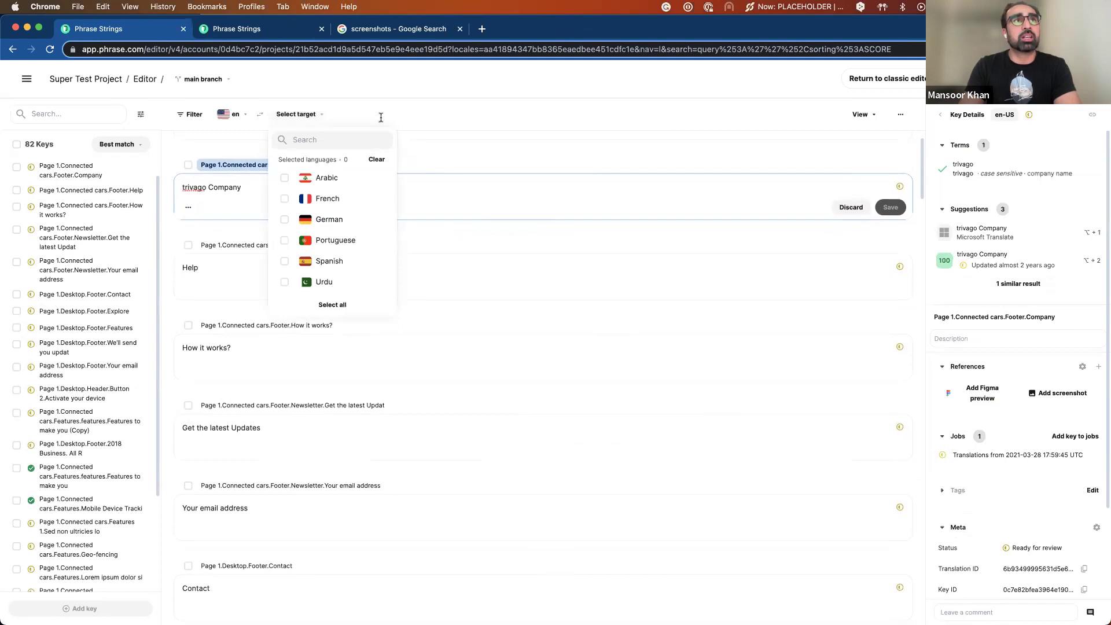
left_click(284, 200)
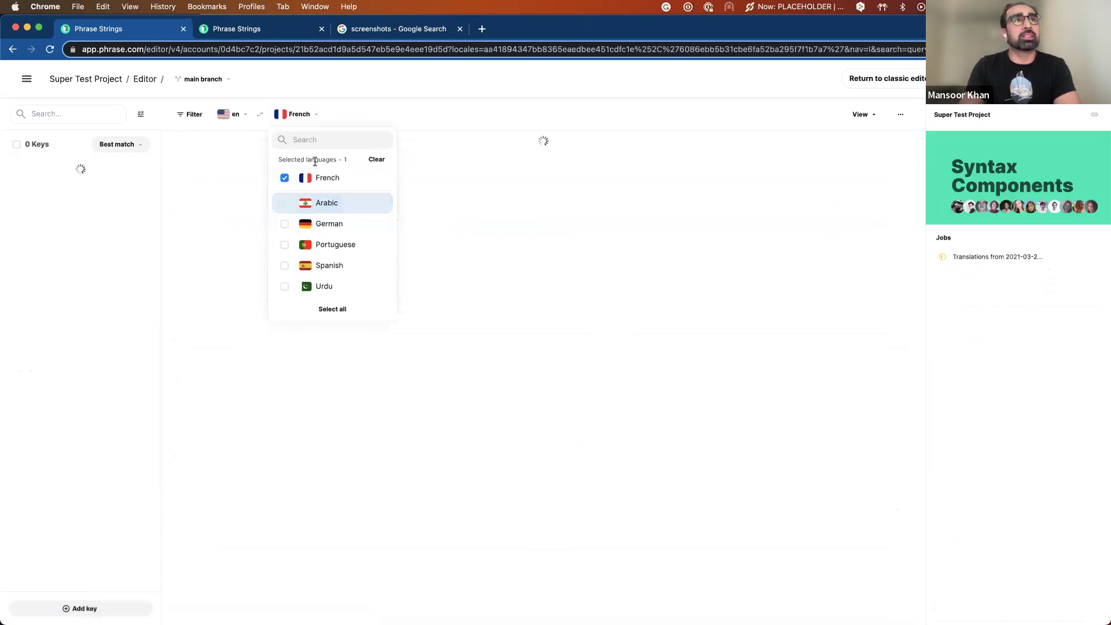
left_click(384, 114)
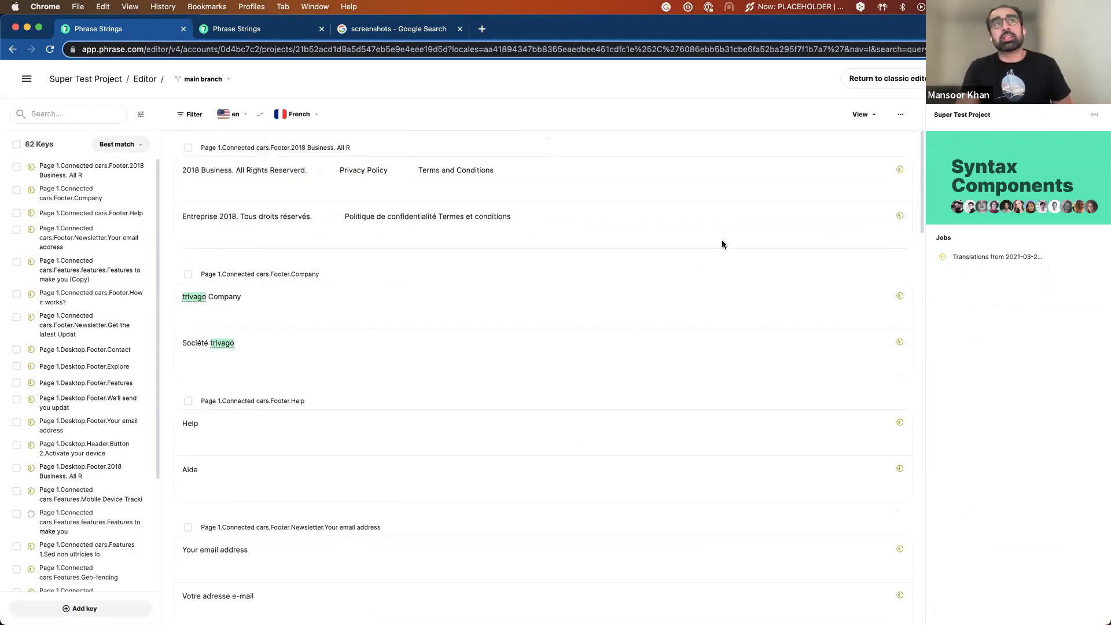
Examine the suggestions for the English "2018 Business. All Rights Reserverd." translation and the French "Société trivago" translation.
left_click(767, 189)
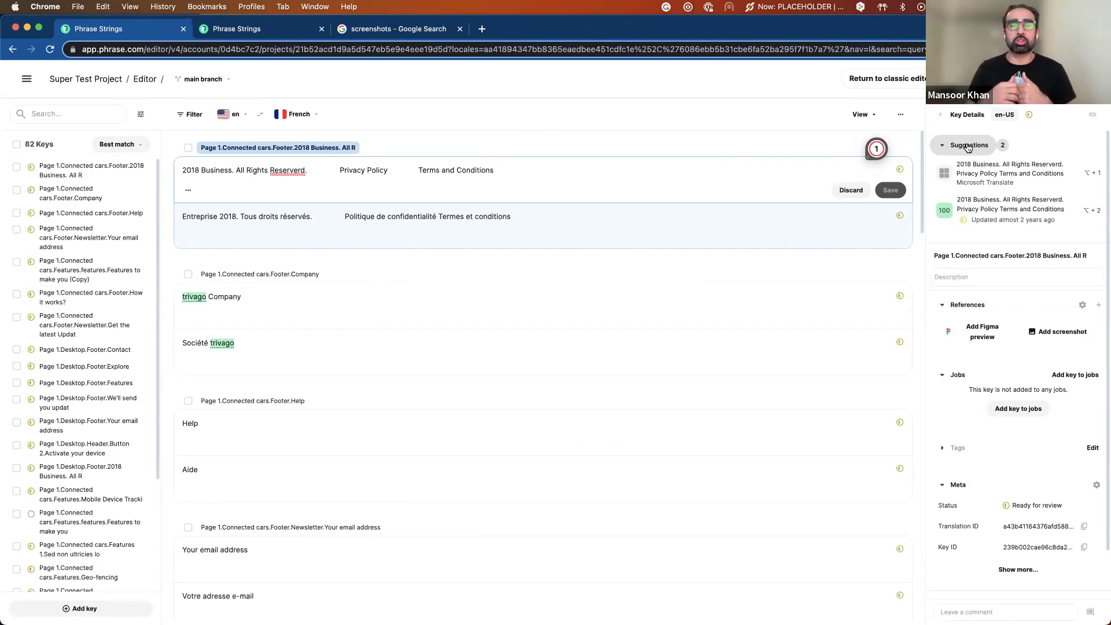
mouse_move(991, 210)
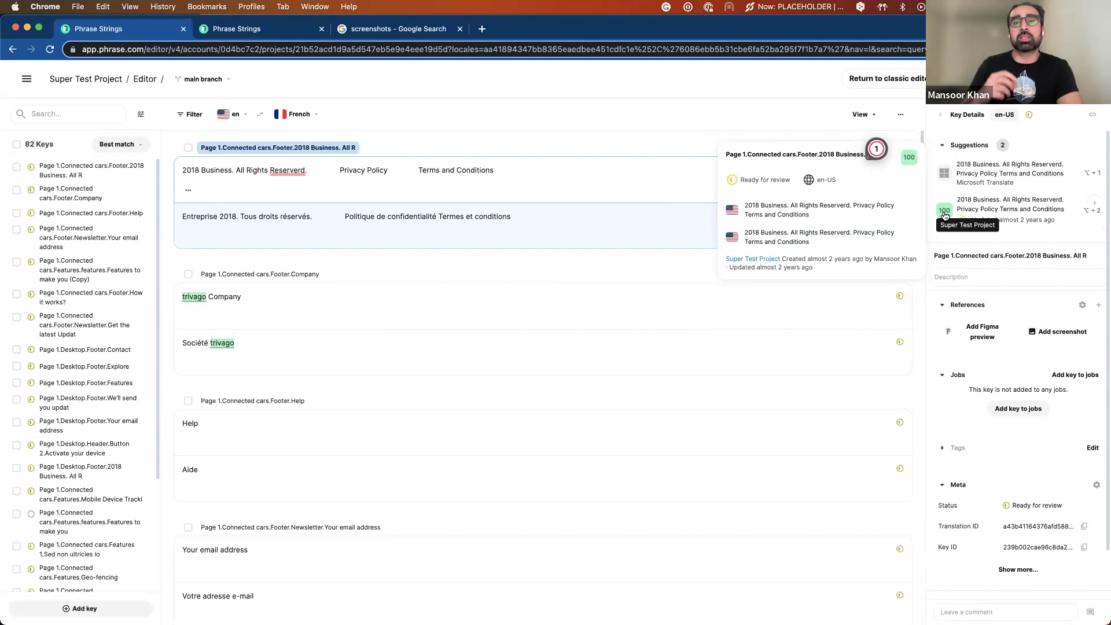
left_click(492, 316)
left_click(767, 206)
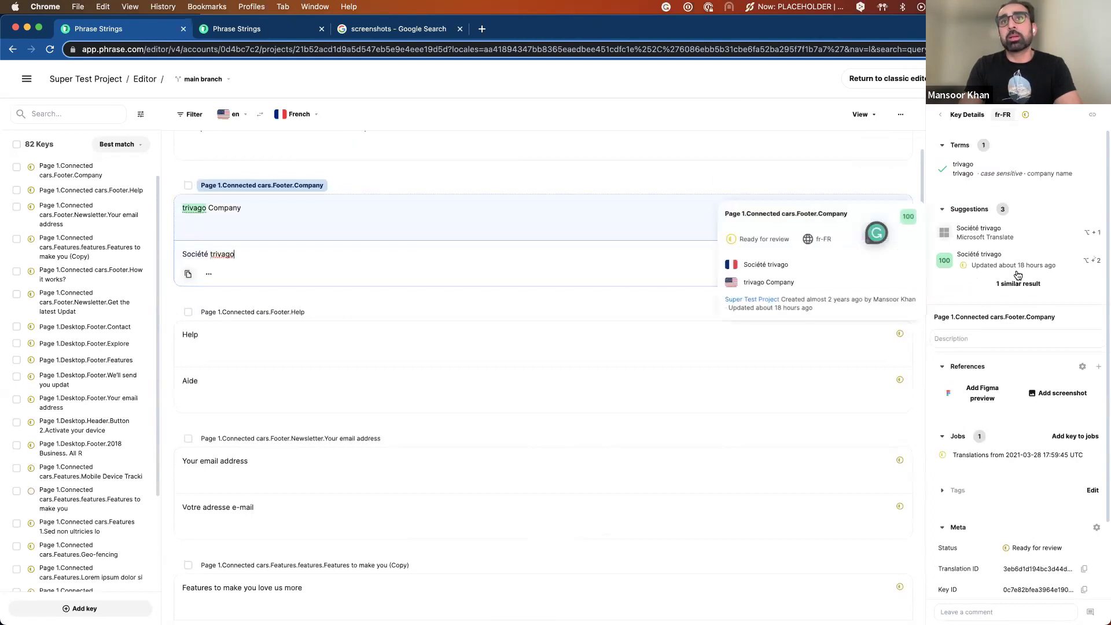
Set the target language to German instead of French, keeping English as the source language.
left_click(262, 115)
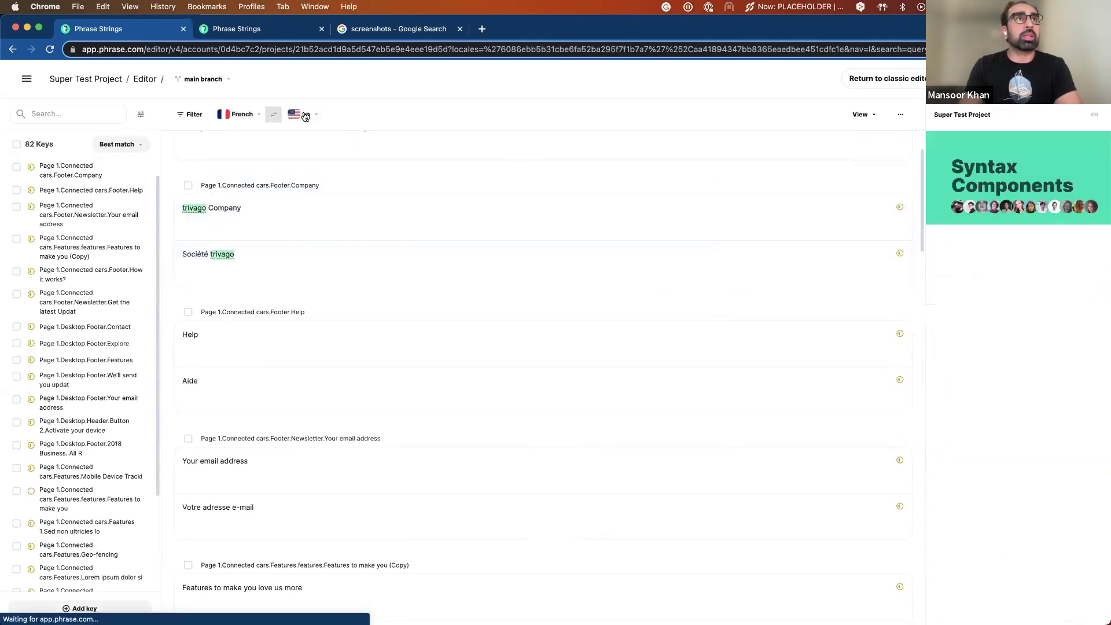
left_click(294, 114)
left_click(306, 115)
left_click(306, 115)
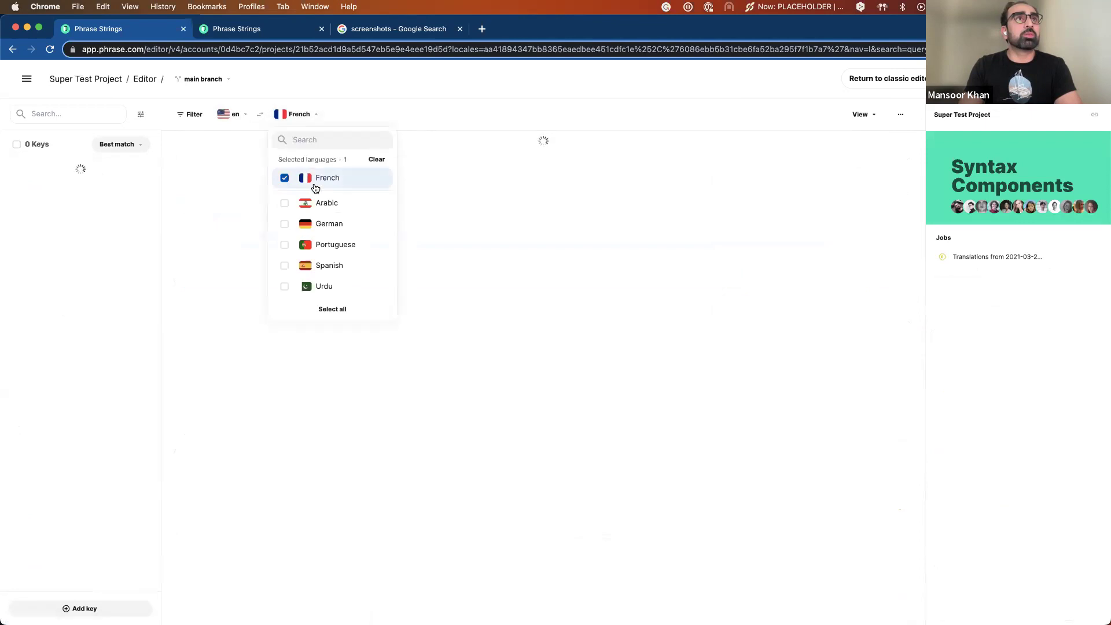
left_click(283, 178)
left_click(286, 220)
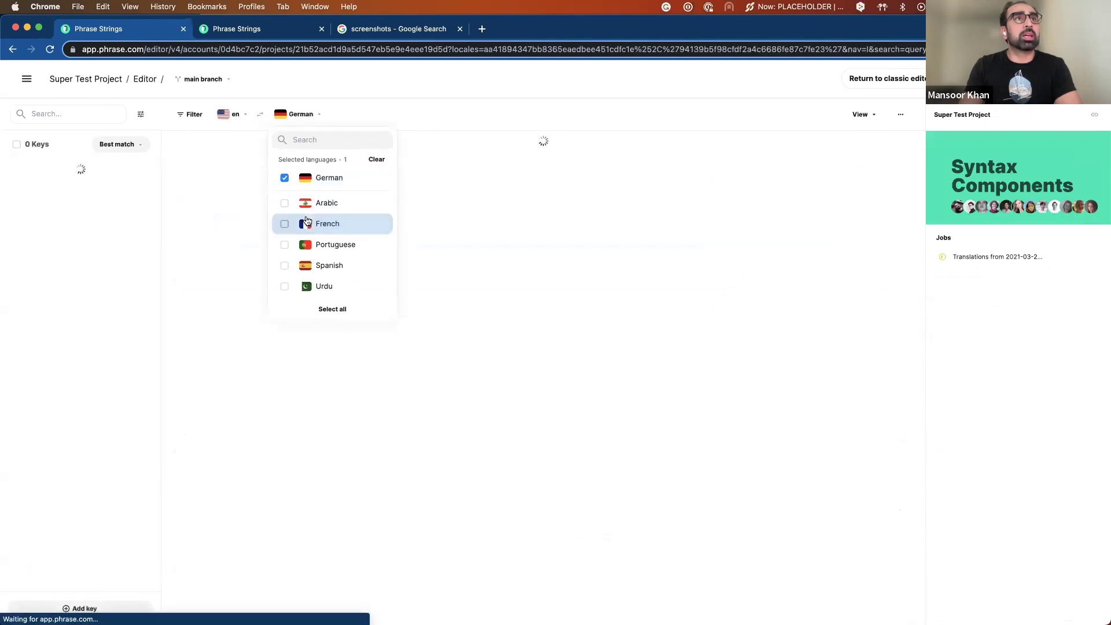
left_click(627, 127)
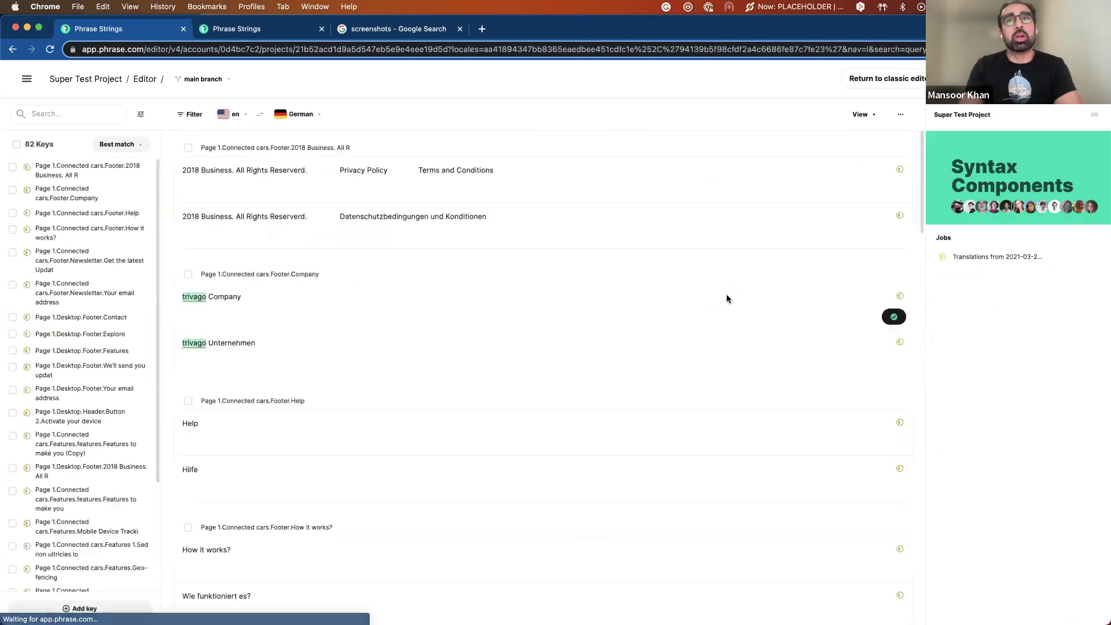
Open the German "trivago Unternehmen" translation and examine all its suggestions, including the similar result.
left_click(538, 308)
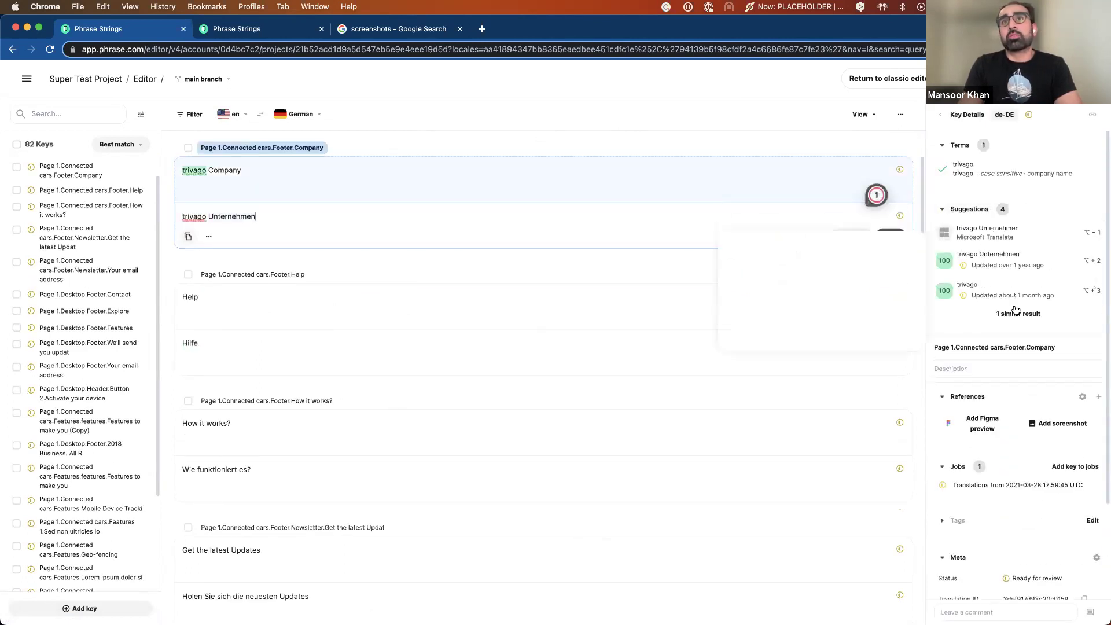
mouse_move(992, 262)
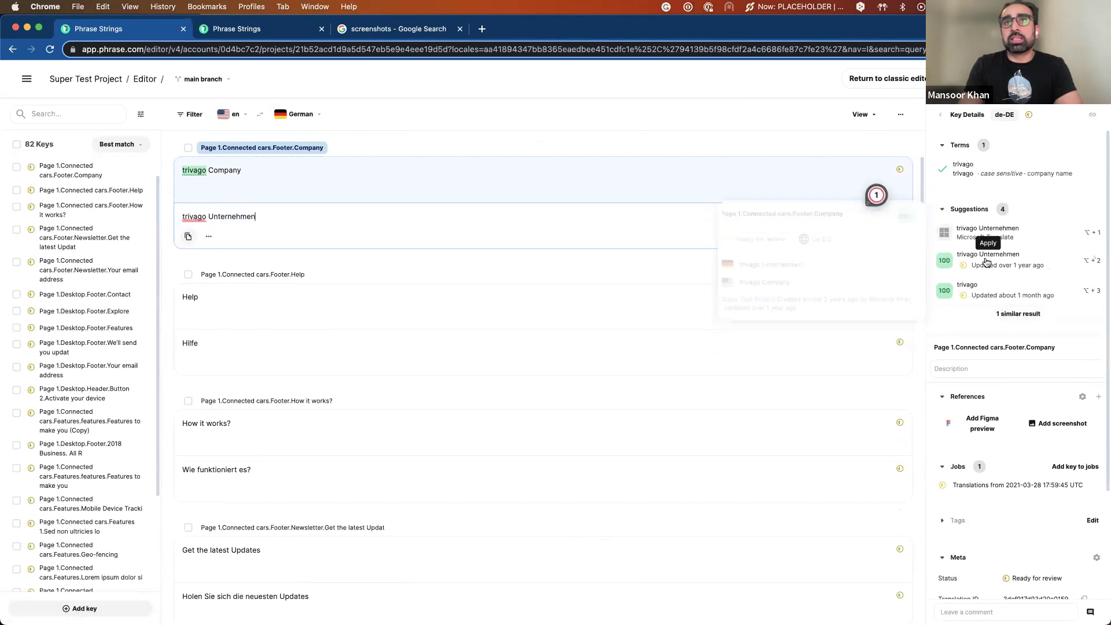
mouse_move(990, 292)
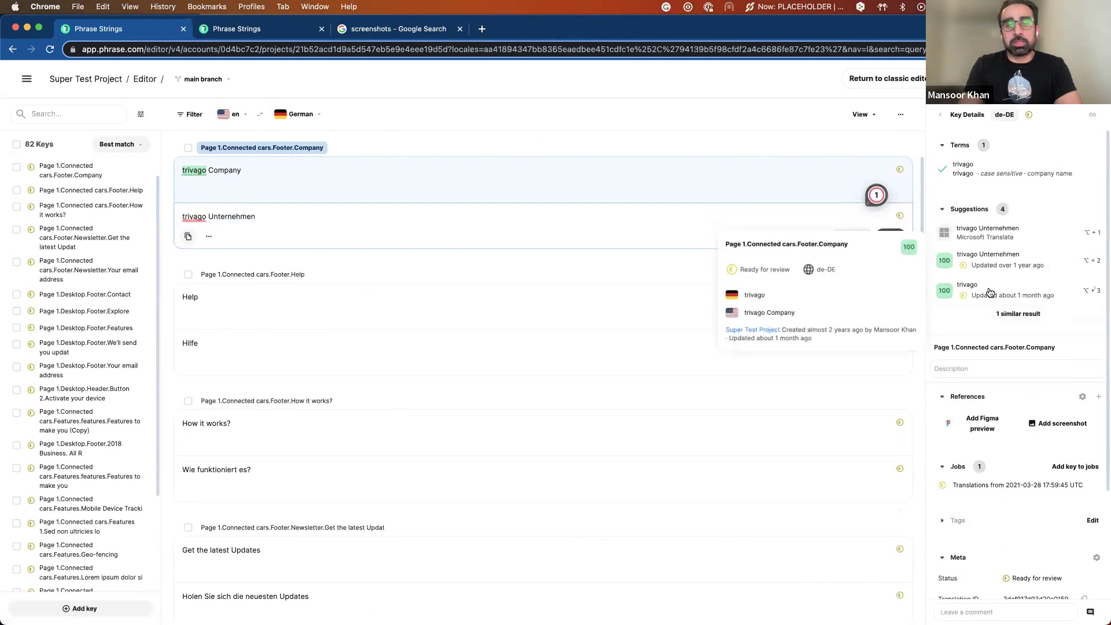
left_click(1017, 316)
mouse_move(1017, 318)
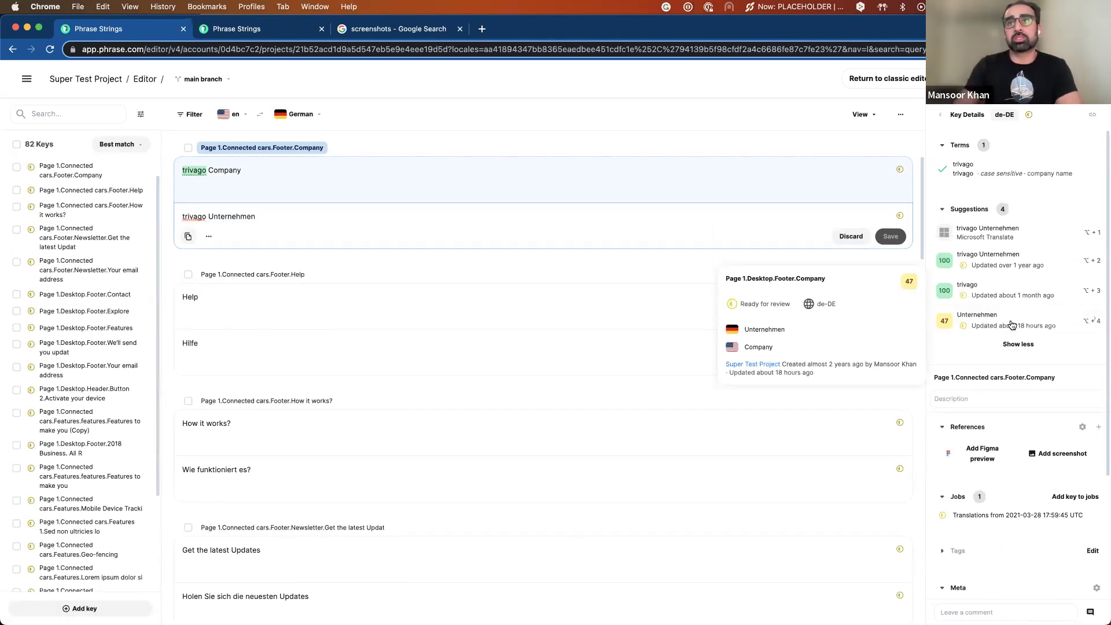
Misspell "trivago" as "trivag" in the German translation to check the glossary term, restore the spelling and discard the edit.
mouse_move(1001, 169)
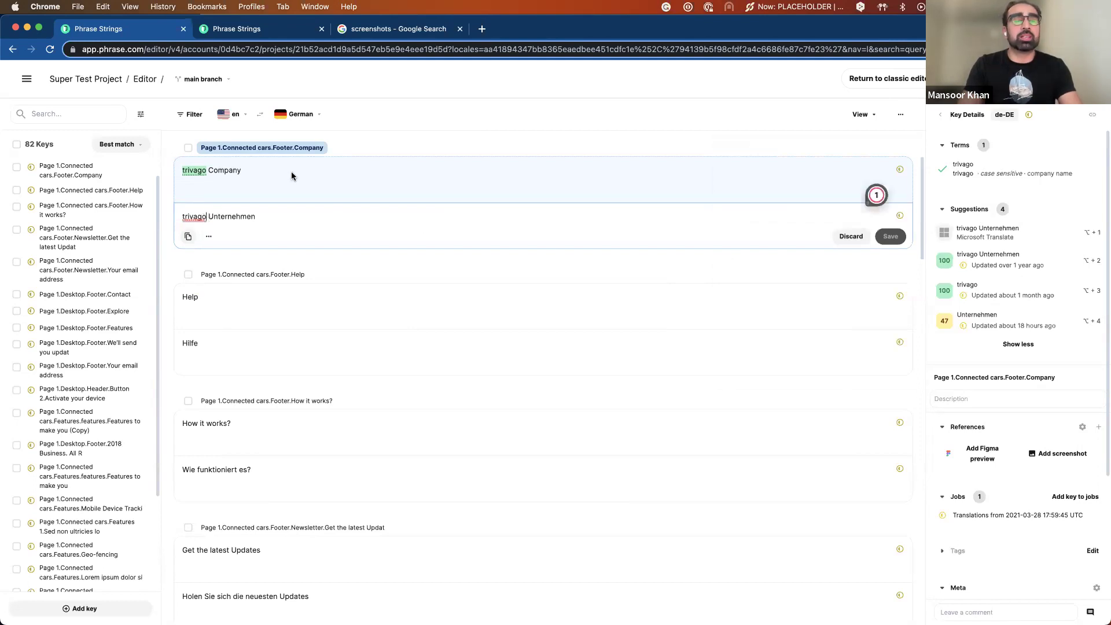
key("BackSpace")
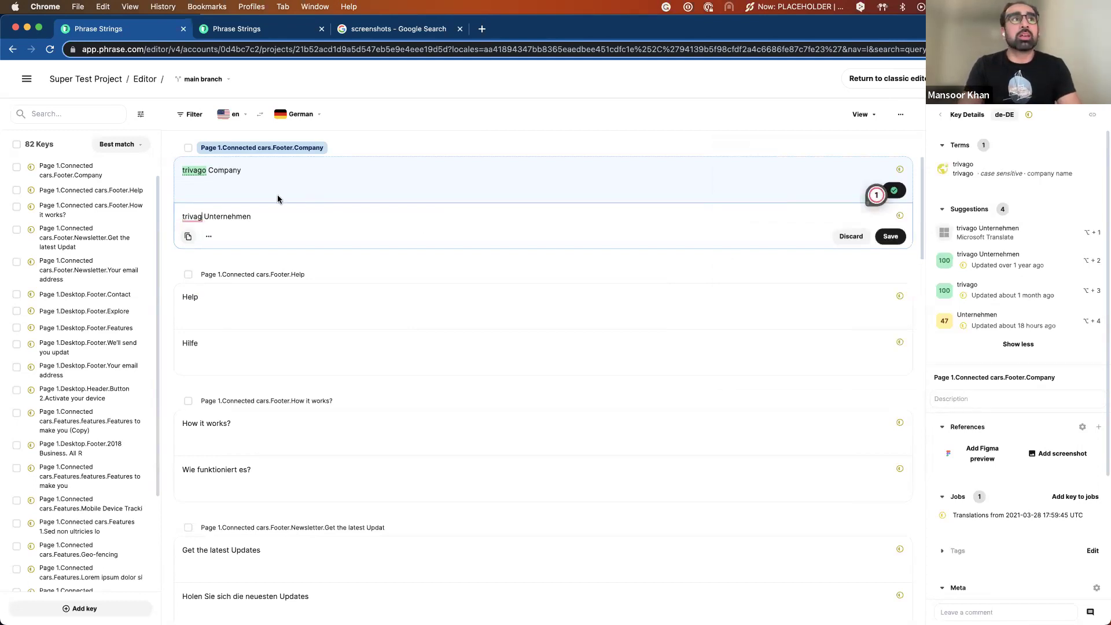
type("o")
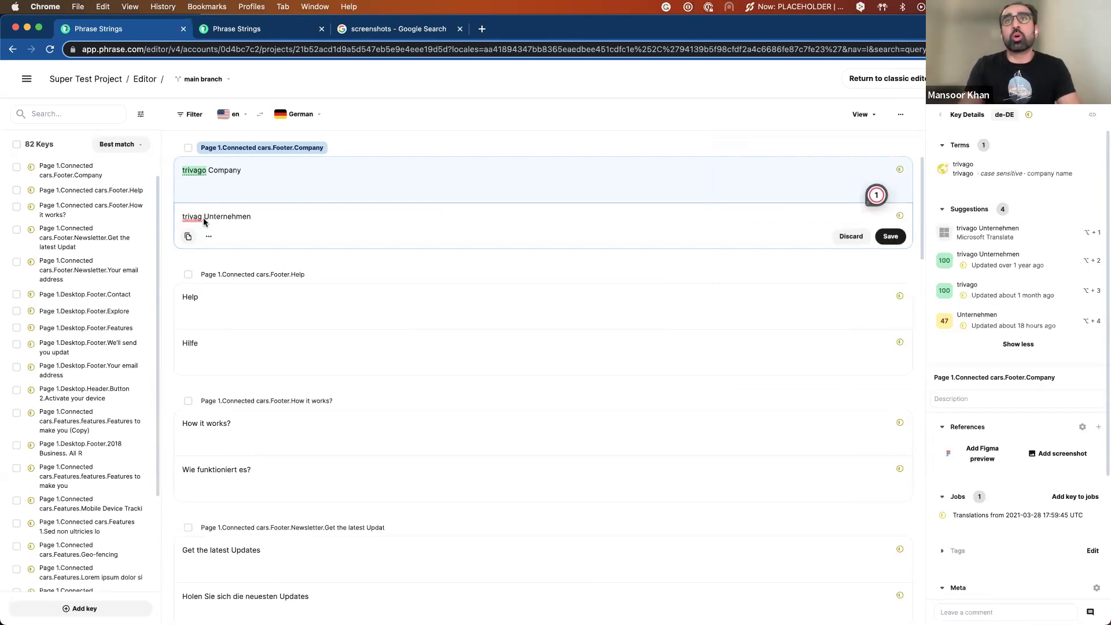
mouse_move(966, 168)
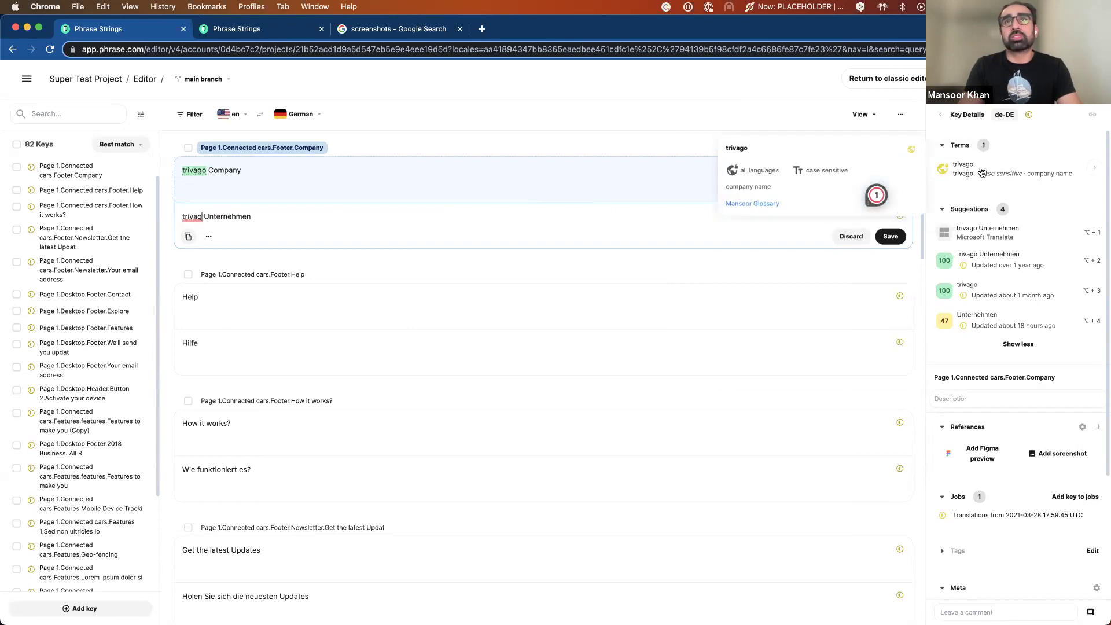
type("o")
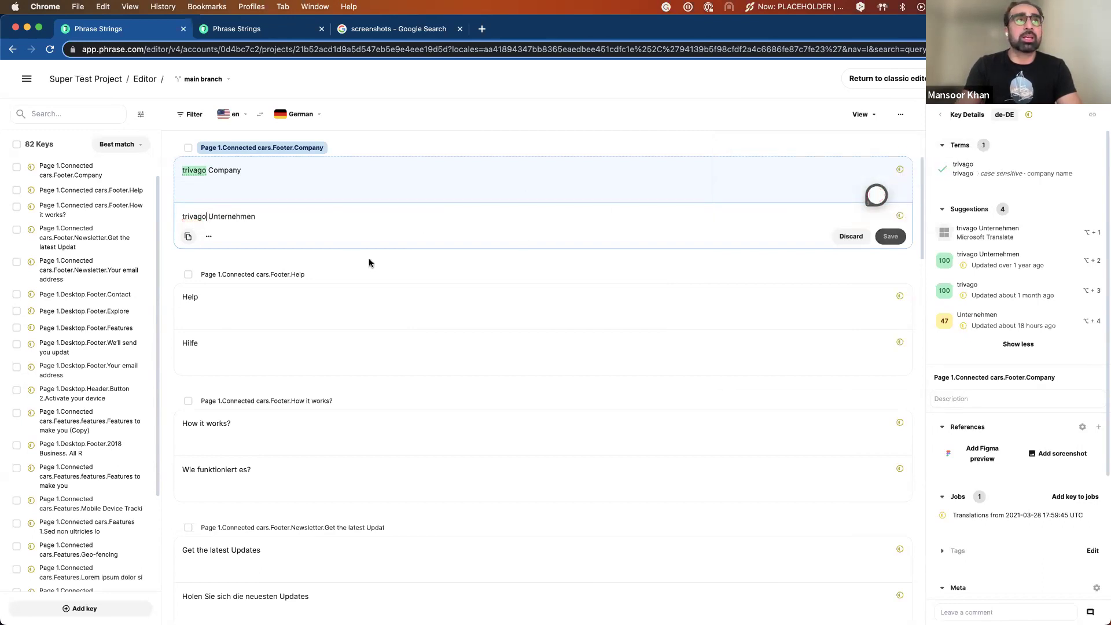
left_click(852, 236)
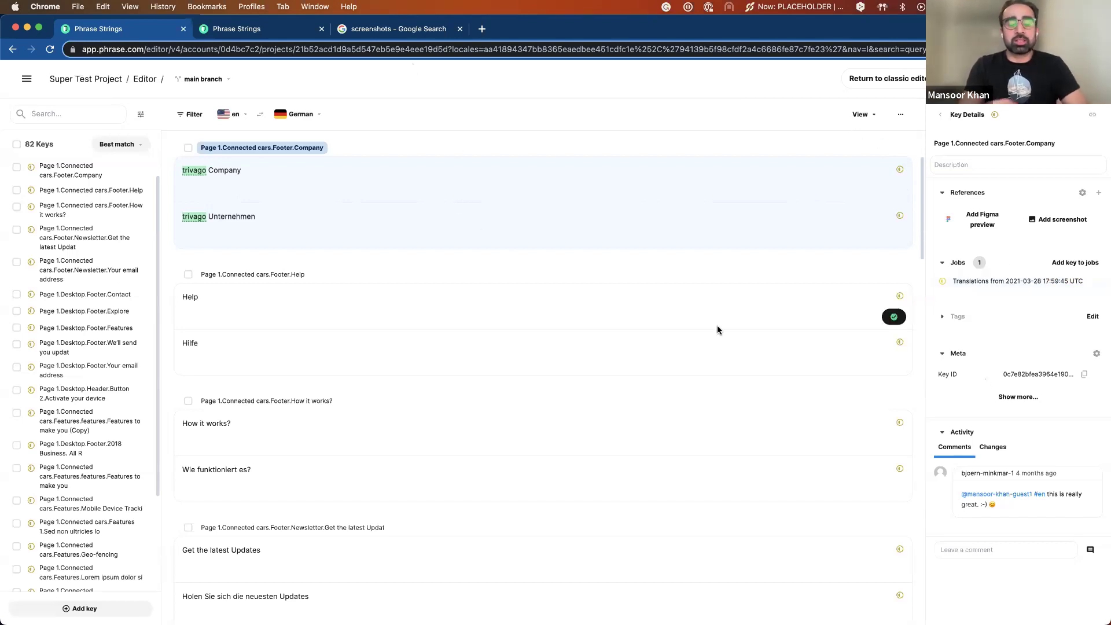
Attach a screen capture of the Key Details header to the Page 1.Connected cars.Footer.Company key and preview it.
key("super+shift+4")
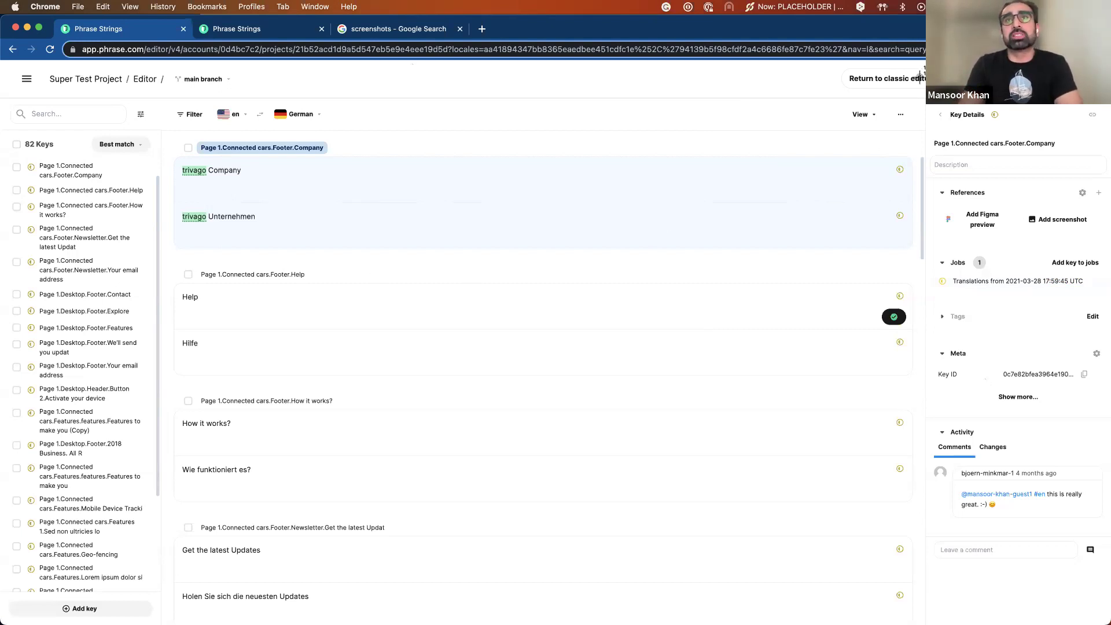
left_click_drag(923, 96, 1003, 125)
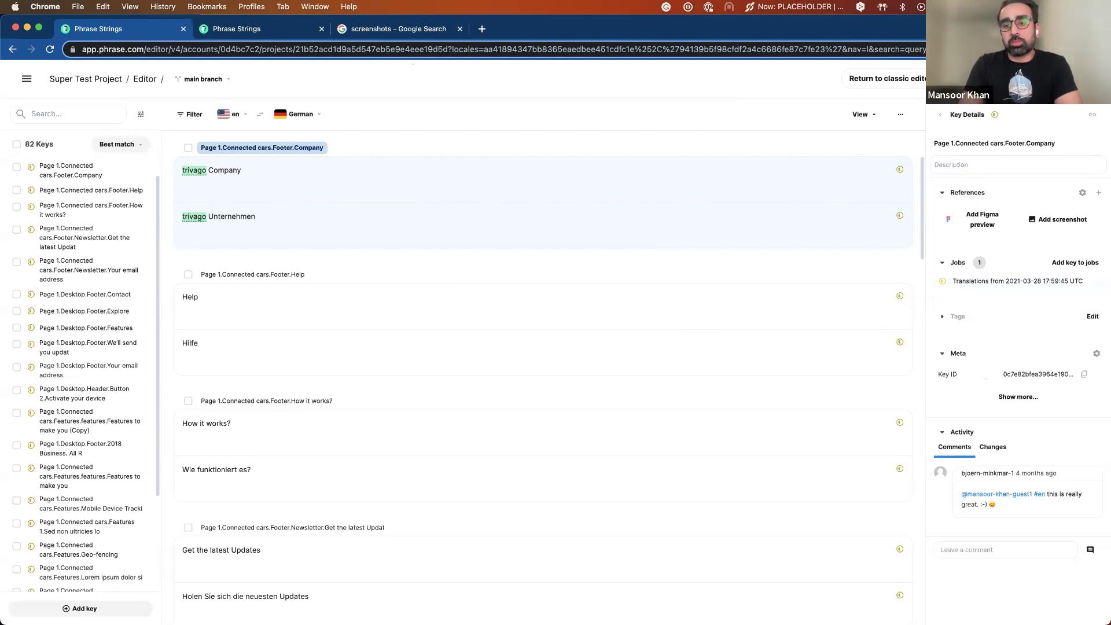
left_click_drag(773, 562, 602, 291)
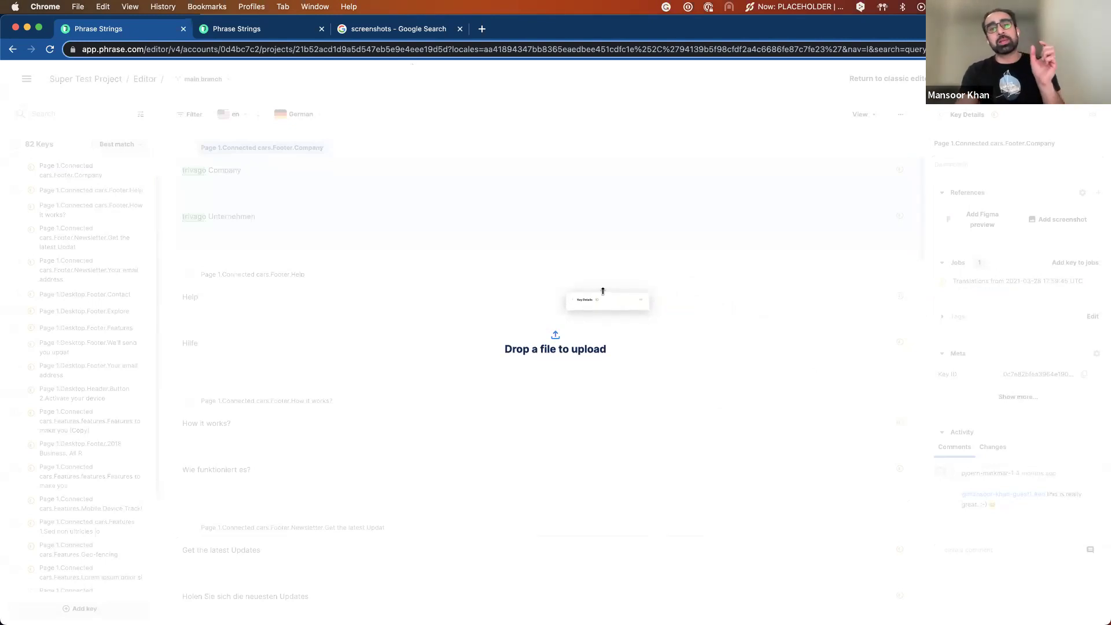
left_click_drag(603, 291, 602, 292)
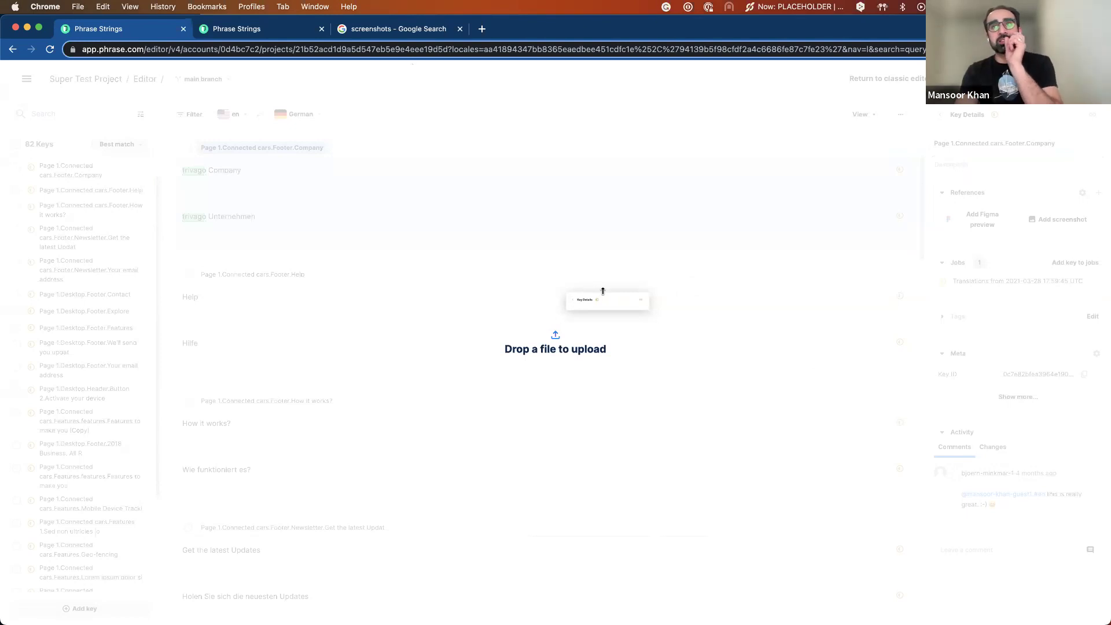
left_click_drag(602, 291, 603, 291)
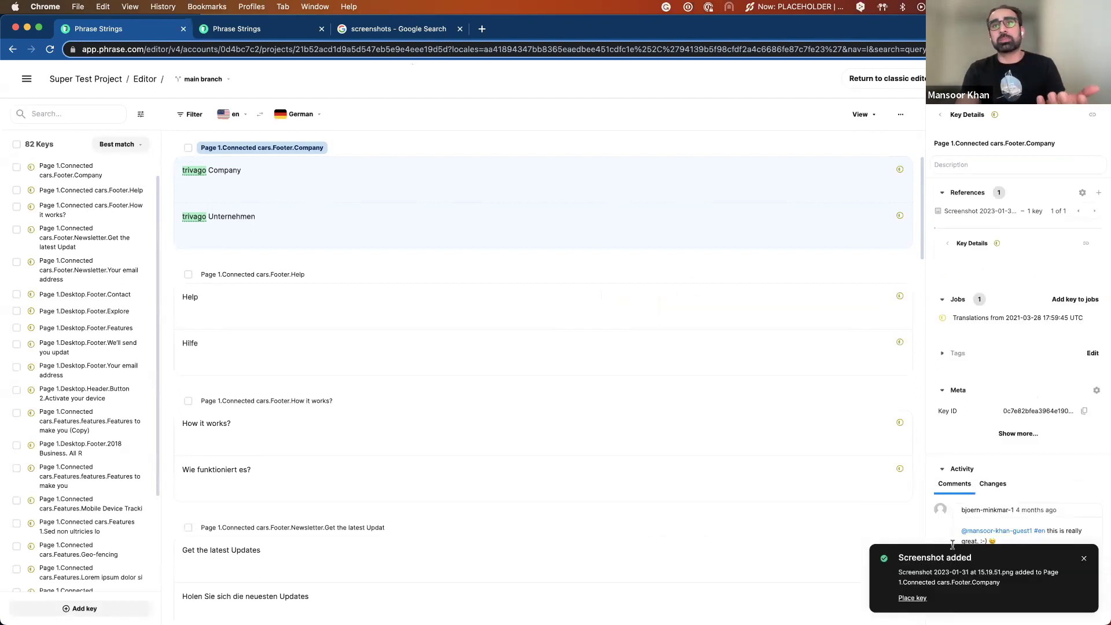
left_click(992, 253)
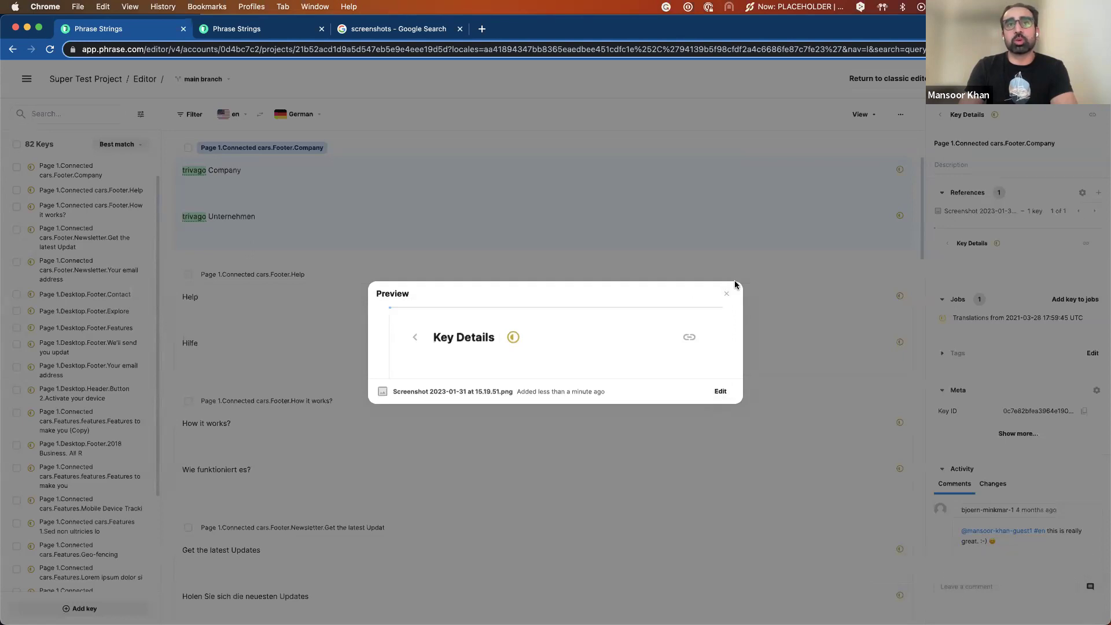
left_click(727, 295)
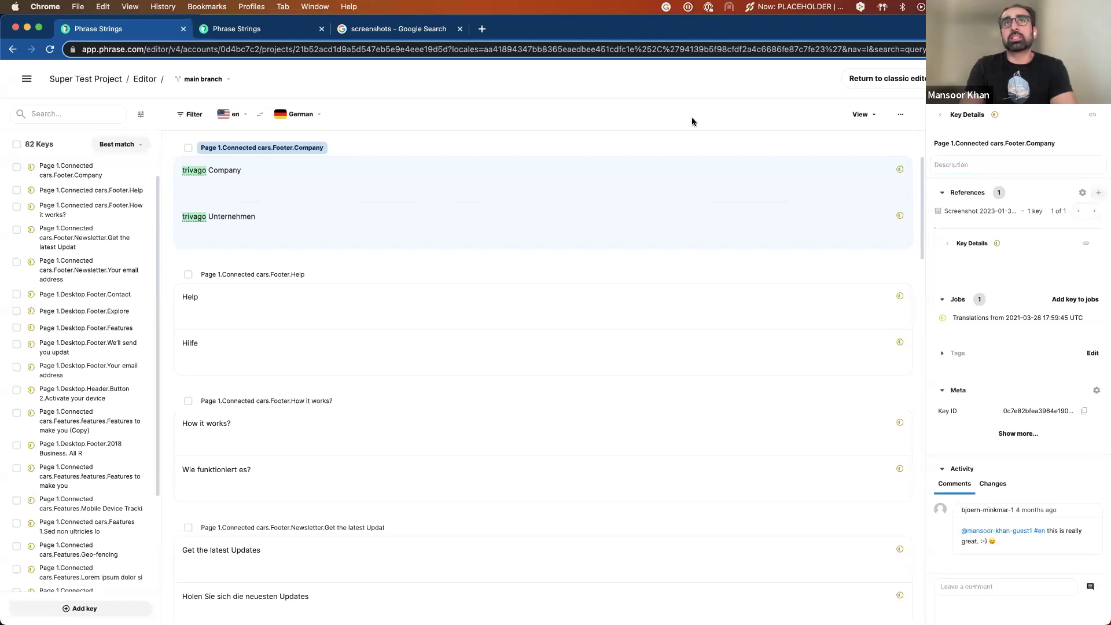
Copy the Business Insider "Screenshot" image from the Google Images results and paste it as a reference on the key in Phrase Strings.
left_click(412, 29)
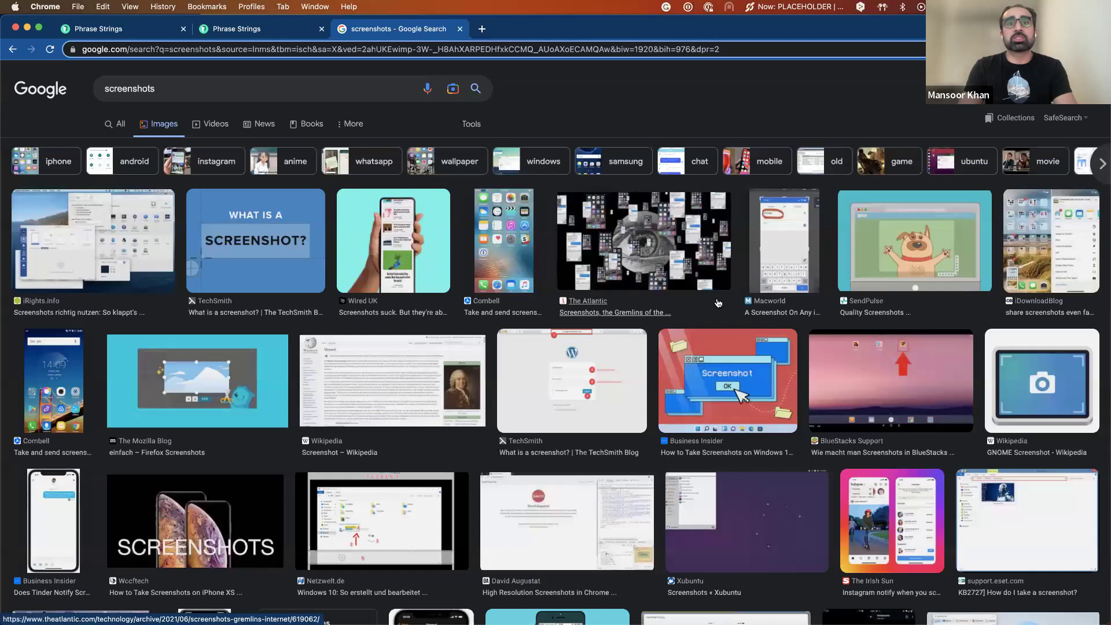
right_click(729, 373)
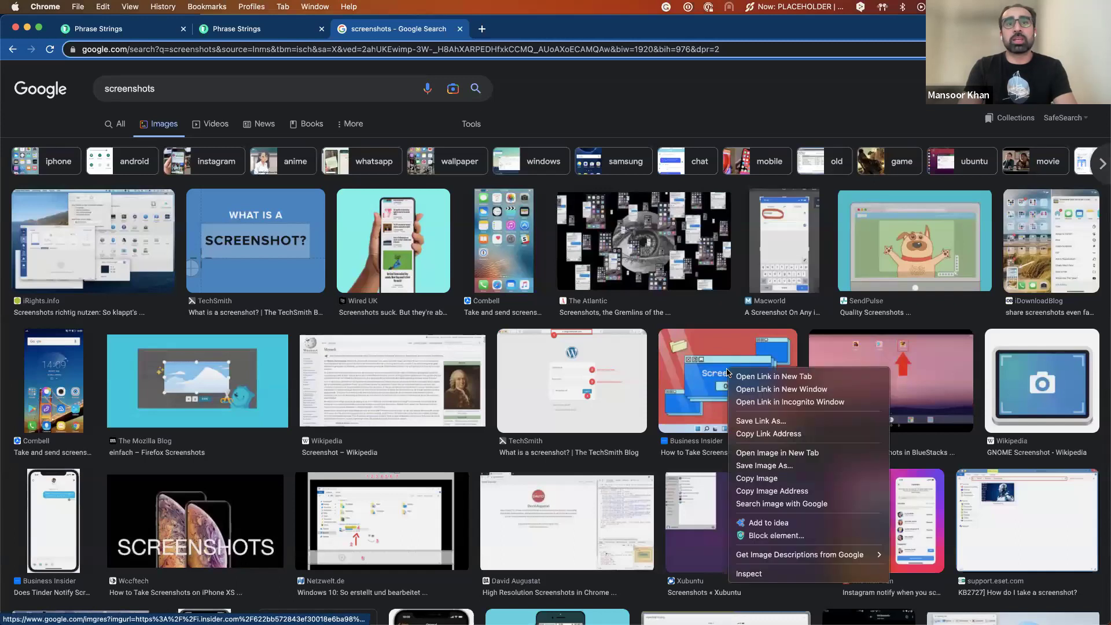
left_click(772, 484)
left_click(142, 33)
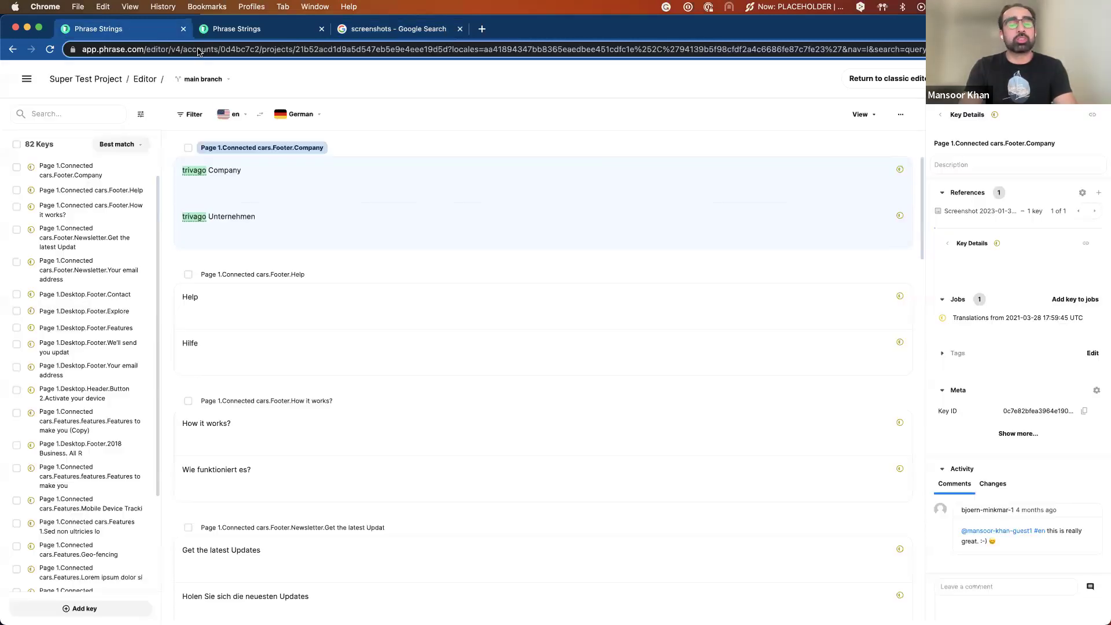
key("super+v")
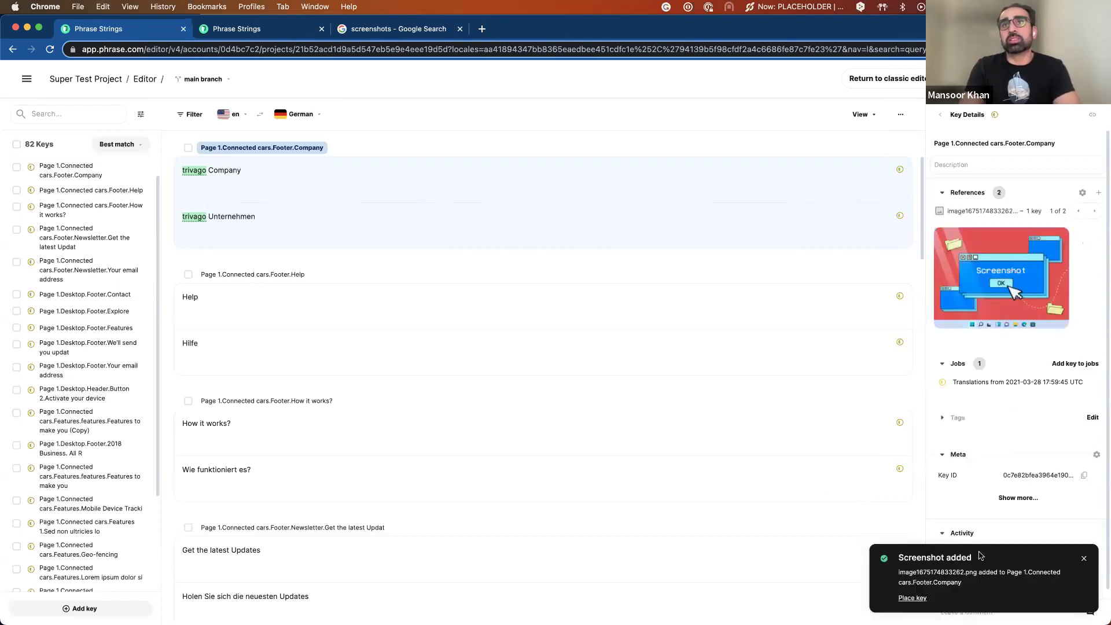
left_click(1095, 212)
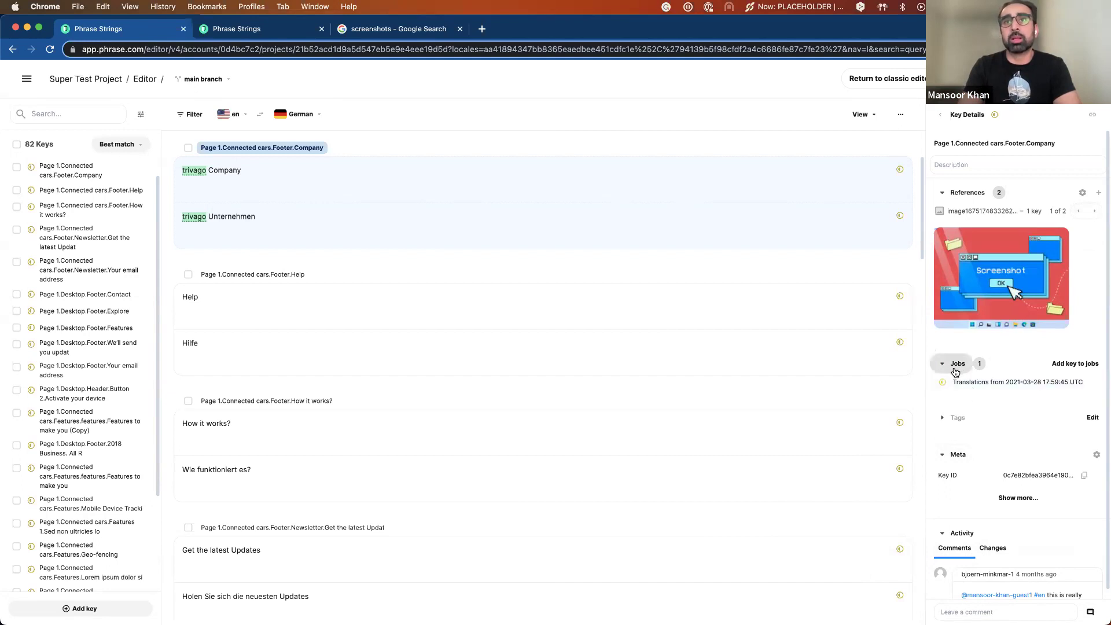
Examine the key's jobs, tags and comments, and expand its full metadata.
scroll(957, 420, "down", 1)
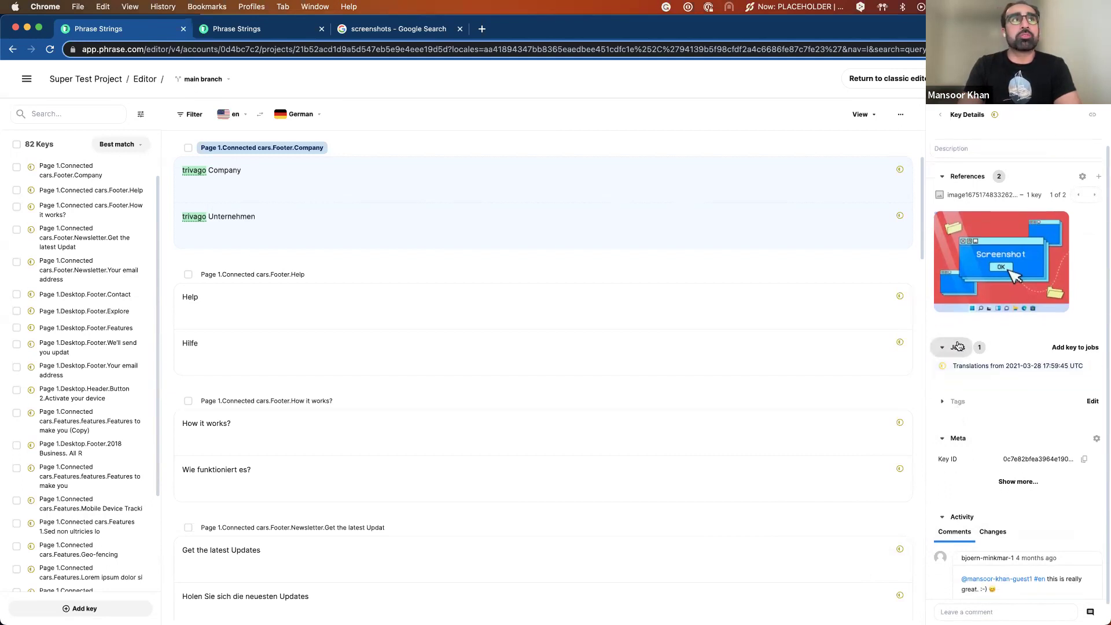
scroll(970, 419, "down", 1)
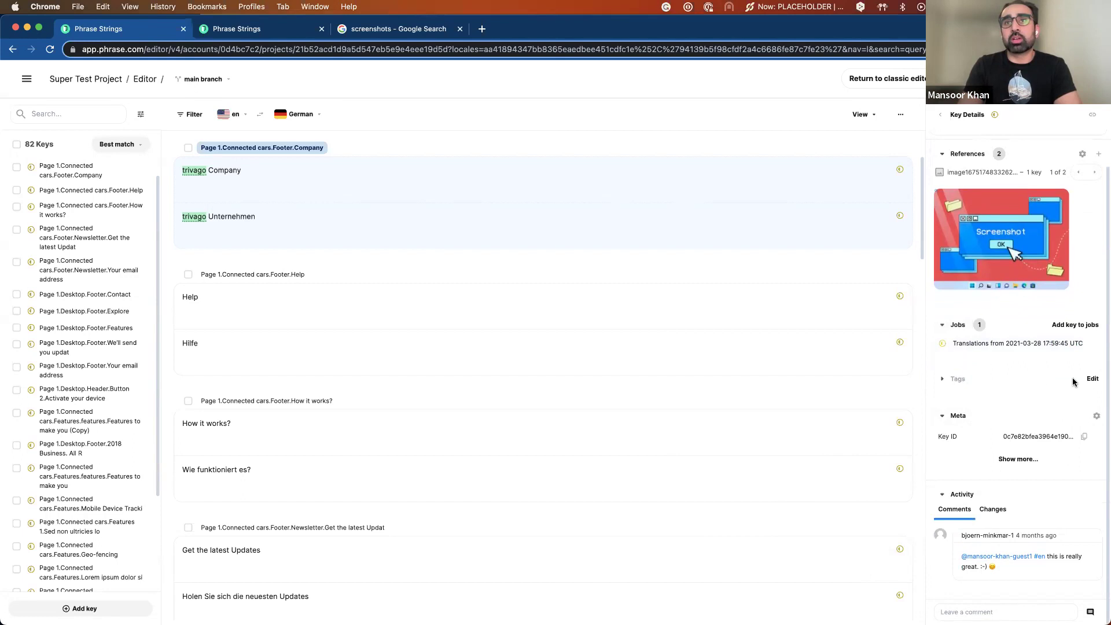
left_click(1014, 458)
scroll(1008, 465, "down", 2)
scroll(1008, 466, "down", 2)
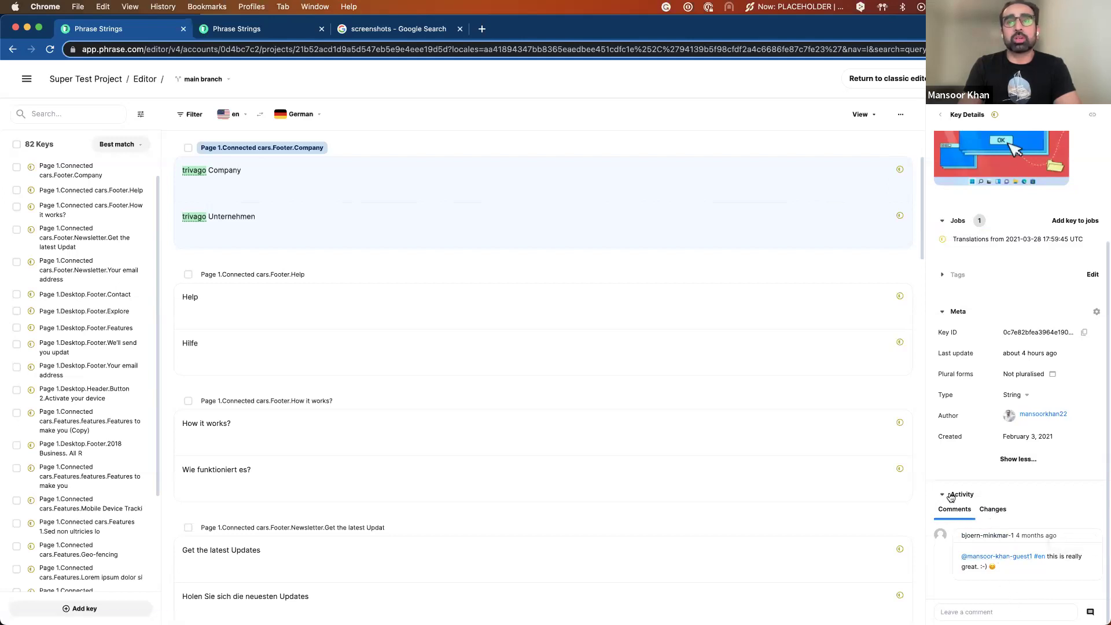
Examine the change history of the German "trivago Unternehmen" translation.
left_click(863, 236)
left_click(993, 551)
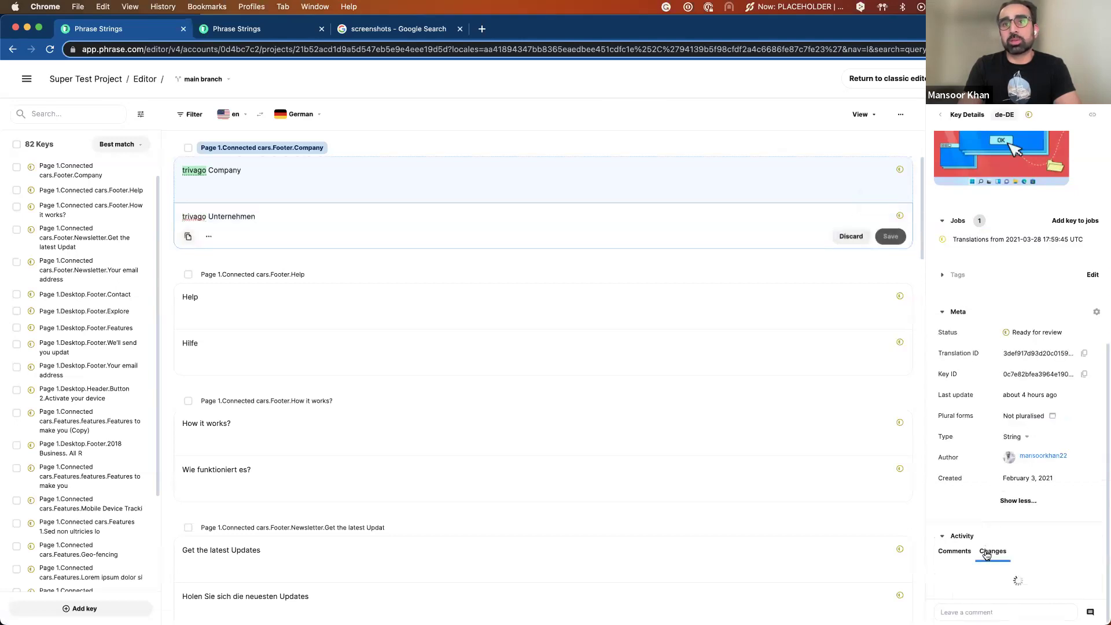
scroll(1042, 535, "down", 2)
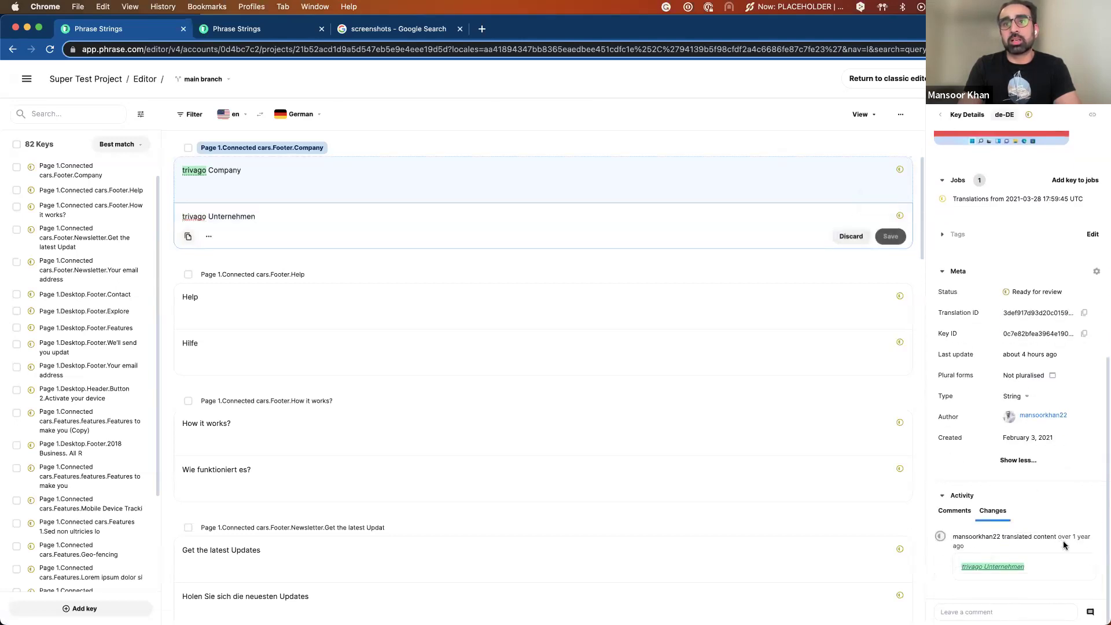
Open the German translation of the Page 1.Connected cars.Footer.2018 Business. All R key and check the users available for mention in a comment.
scroll(543, 270, "up", 2)
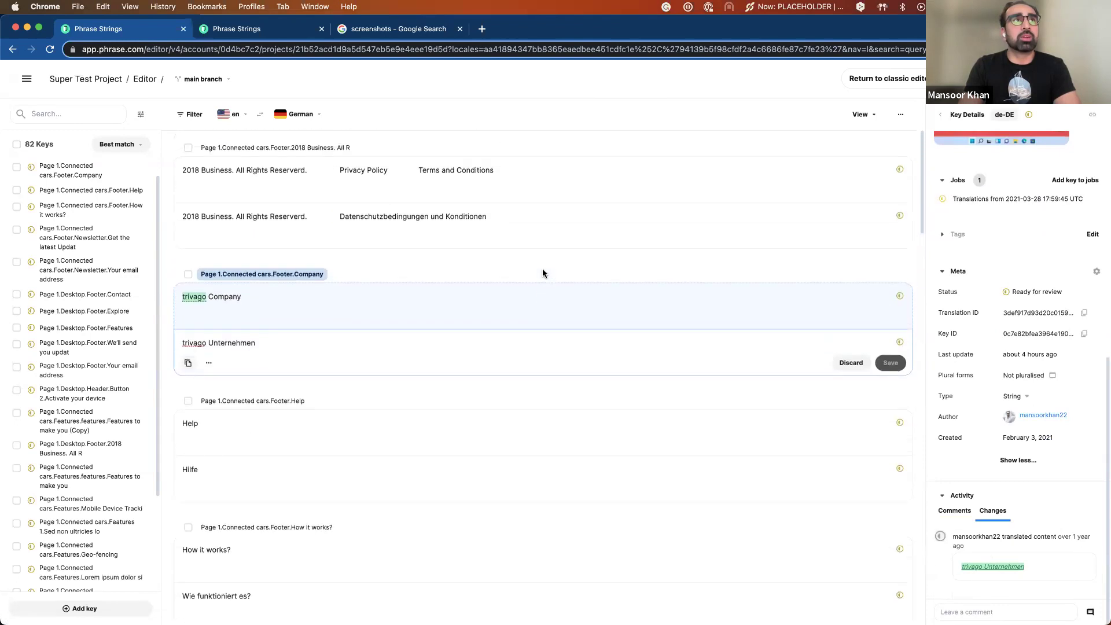
left_click(562, 233)
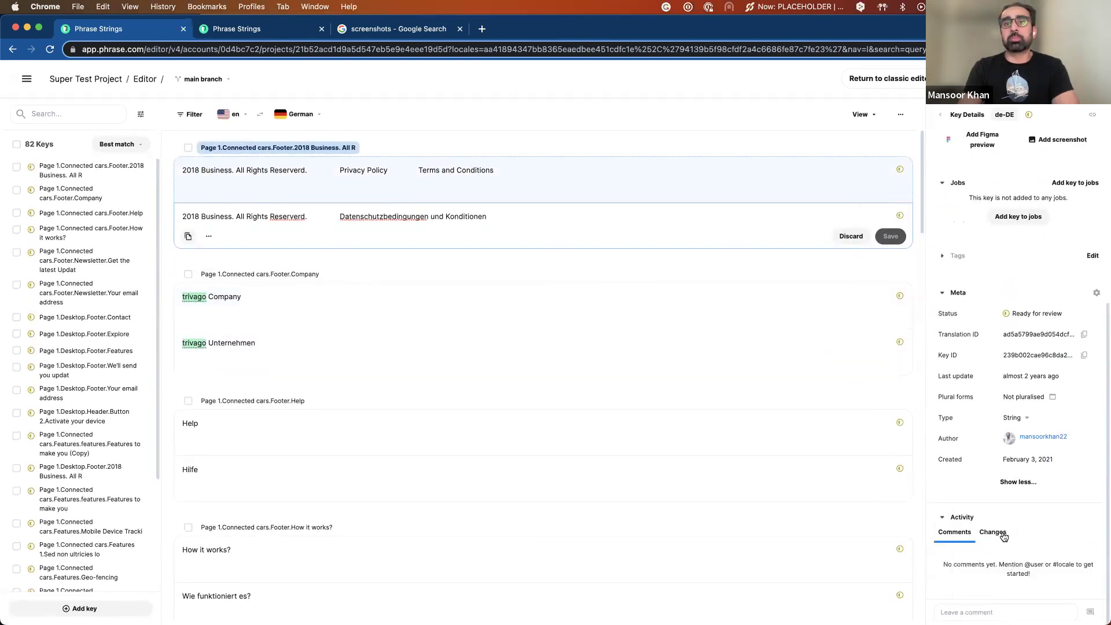
left_click(992, 610)
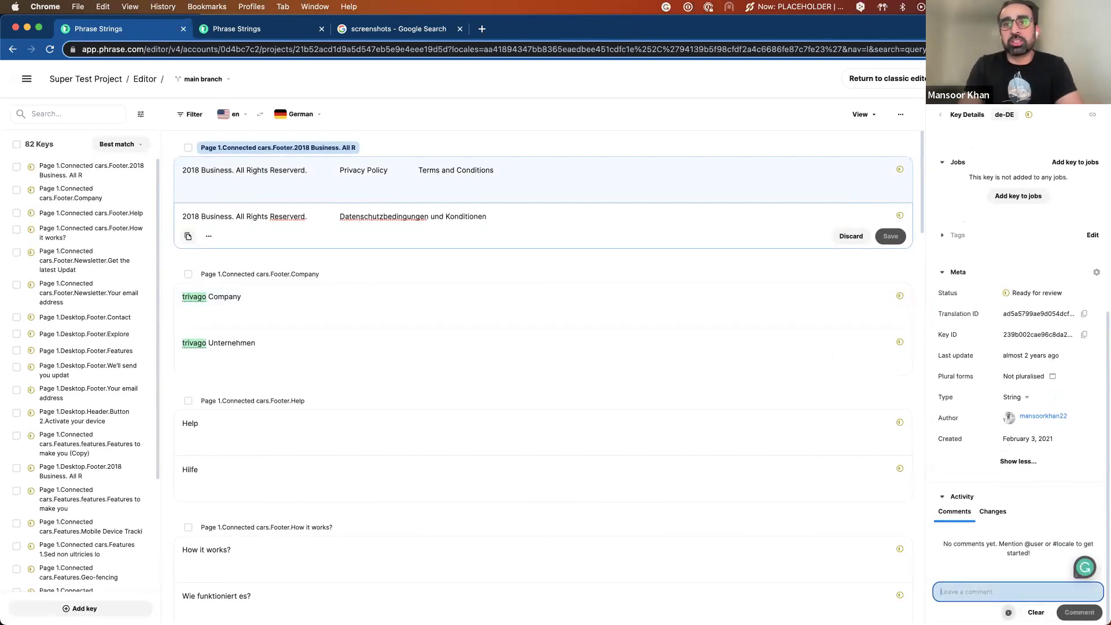
left_click(1008, 613)
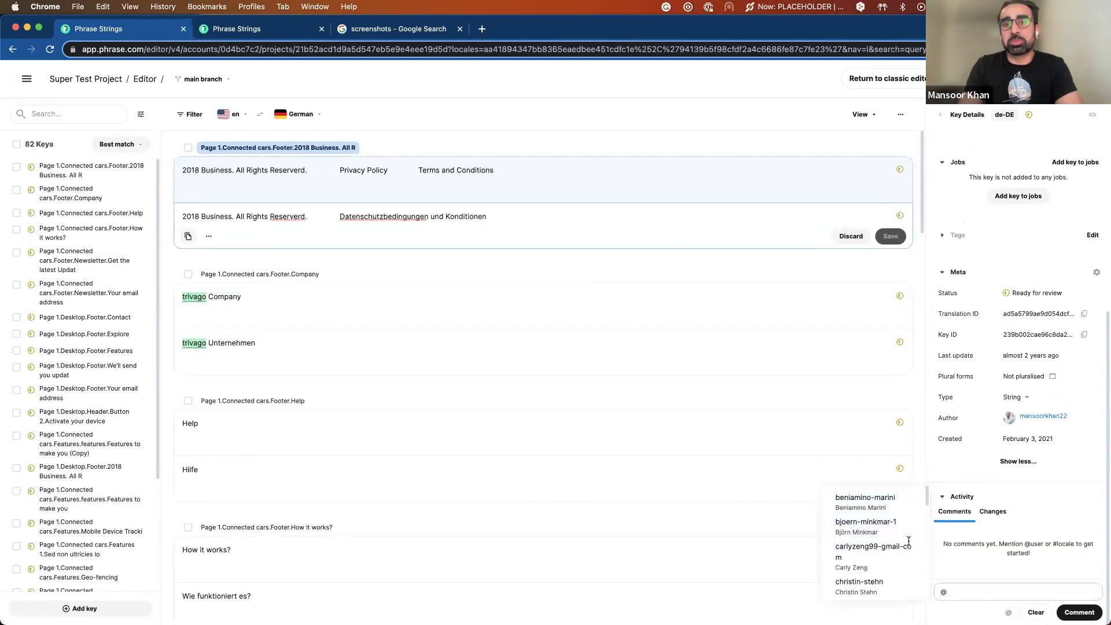
left_click(977, 593)
key("BackSpace")
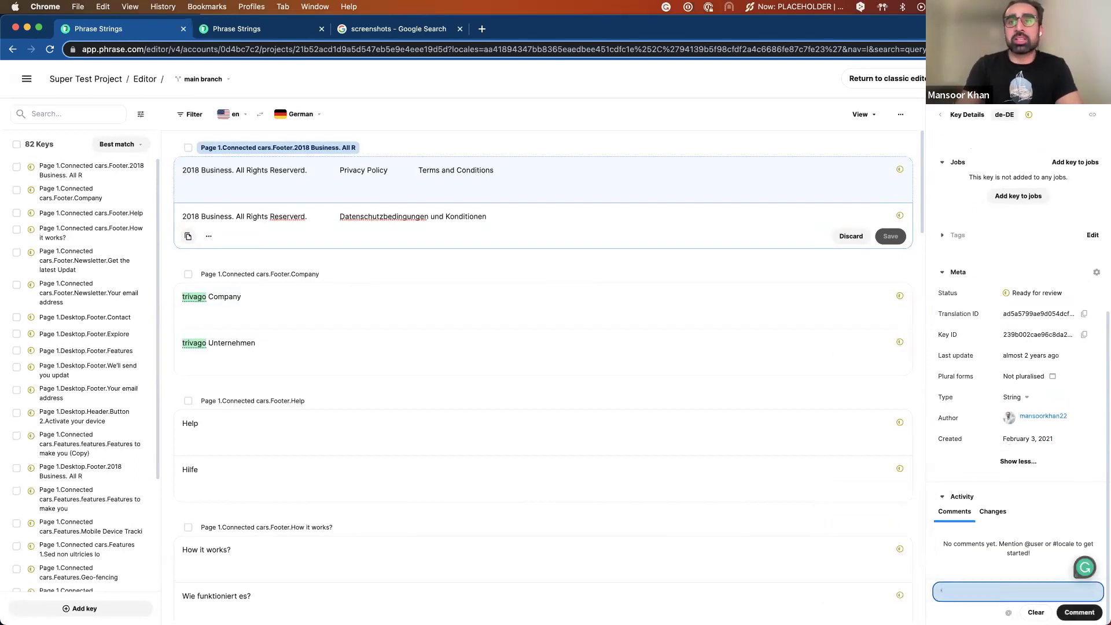
Post a comment tagging the German locale and mentioning a colleague, with the text "can you please explain konditions here?".
type("#")
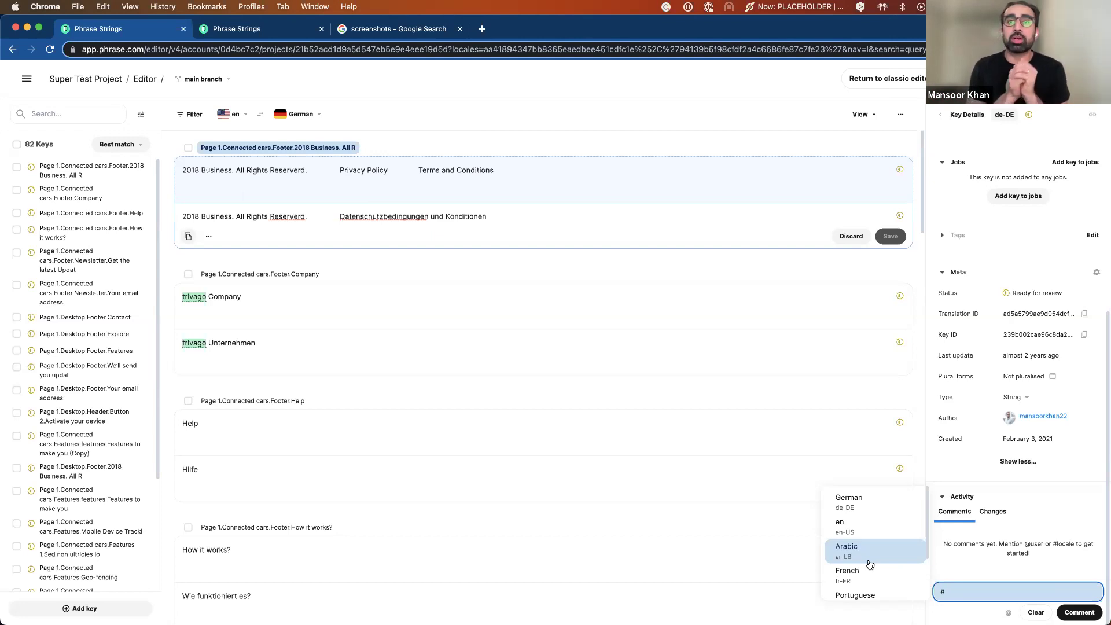
left_click(863, 502)
type("@mikk")
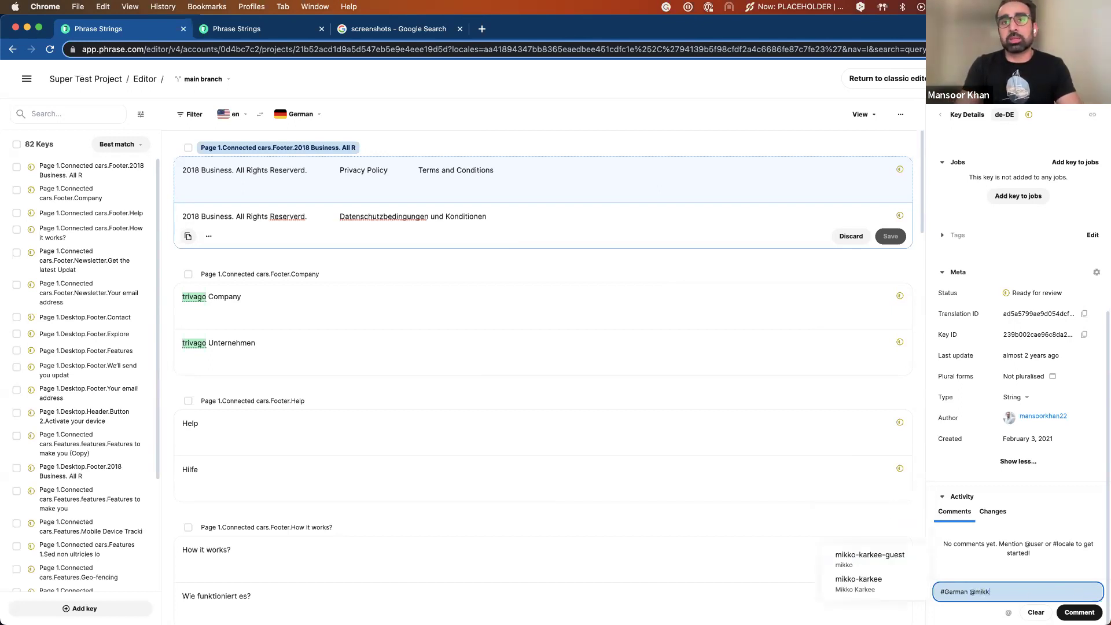
left_click(881, 586)
type("can you plea")
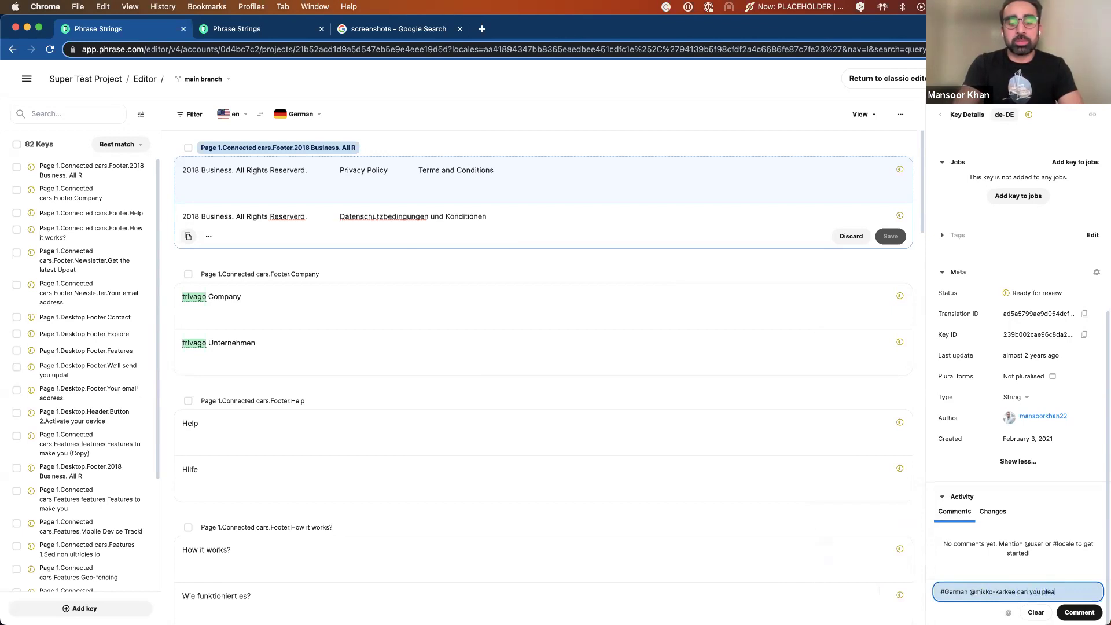
type("se explain")
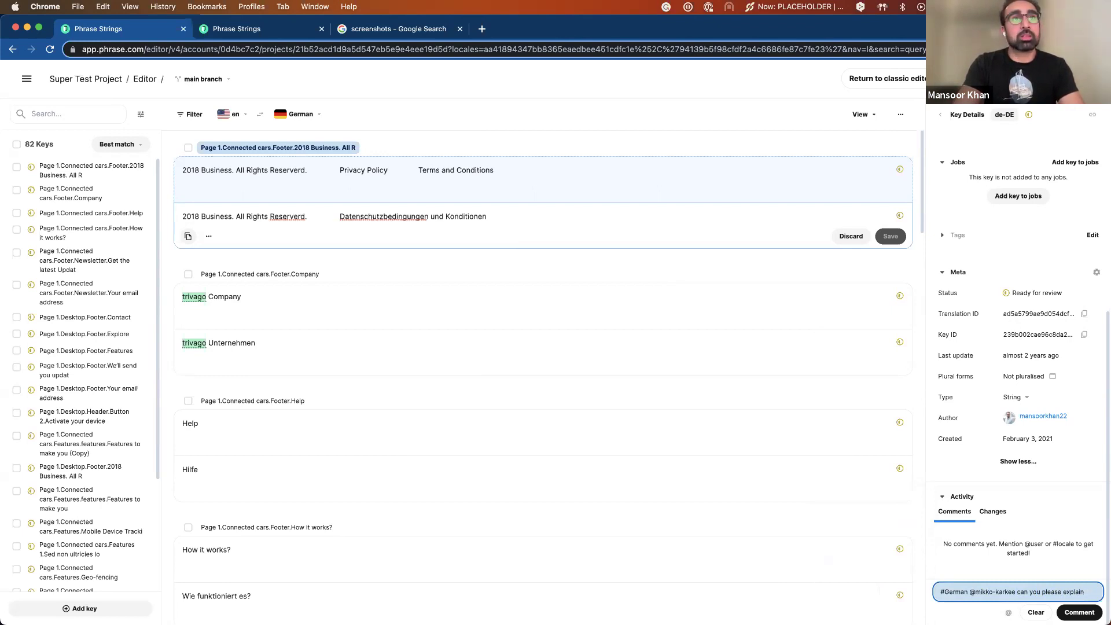
type(" thkond")
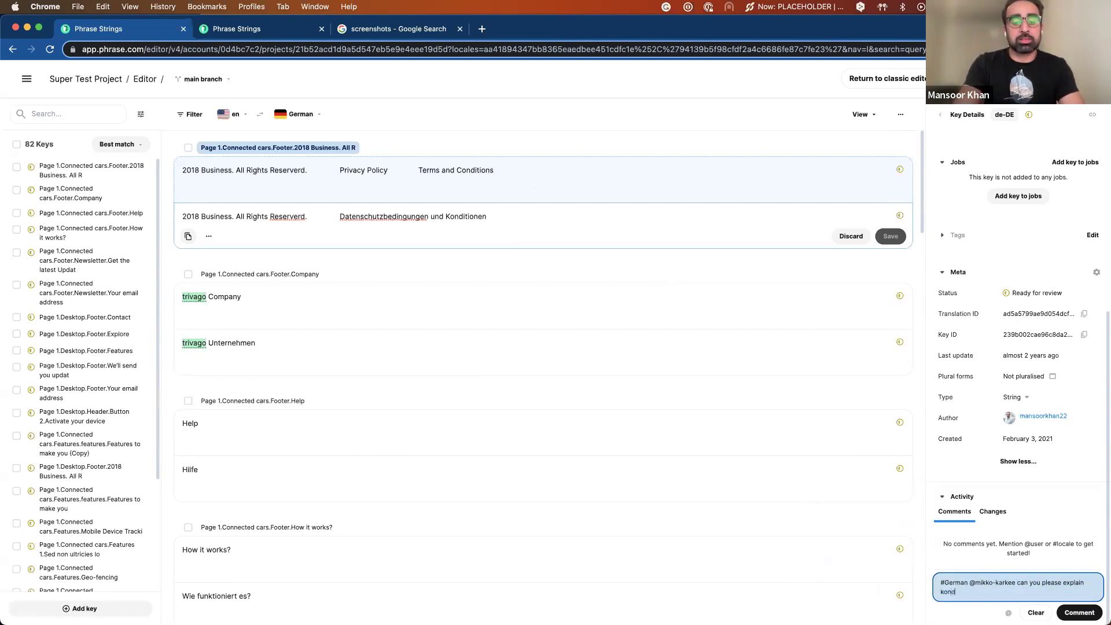
type("itions here")
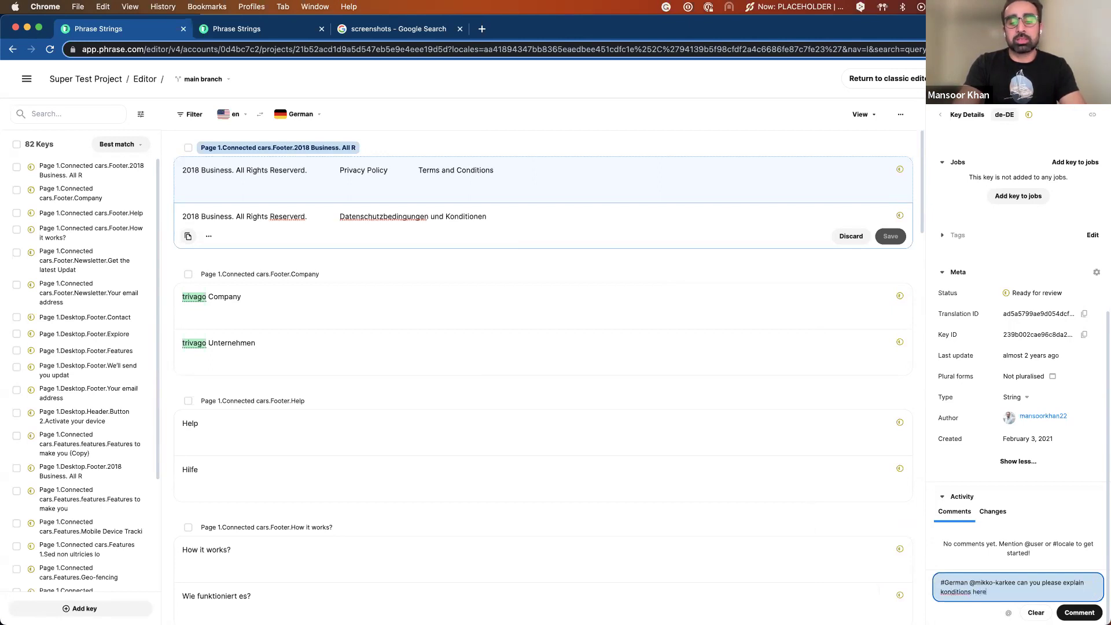
type("?")
left_click(1081, 612)
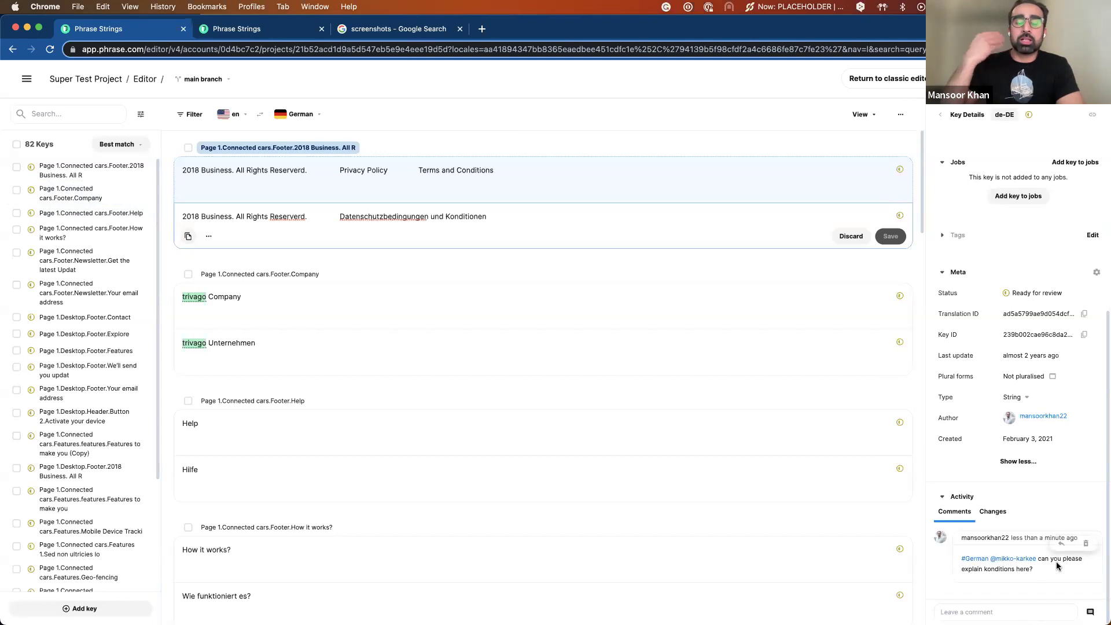
Start a reply to the posted comment and discard its draft with the prefilled mention.
mouse_move(1036, 538)
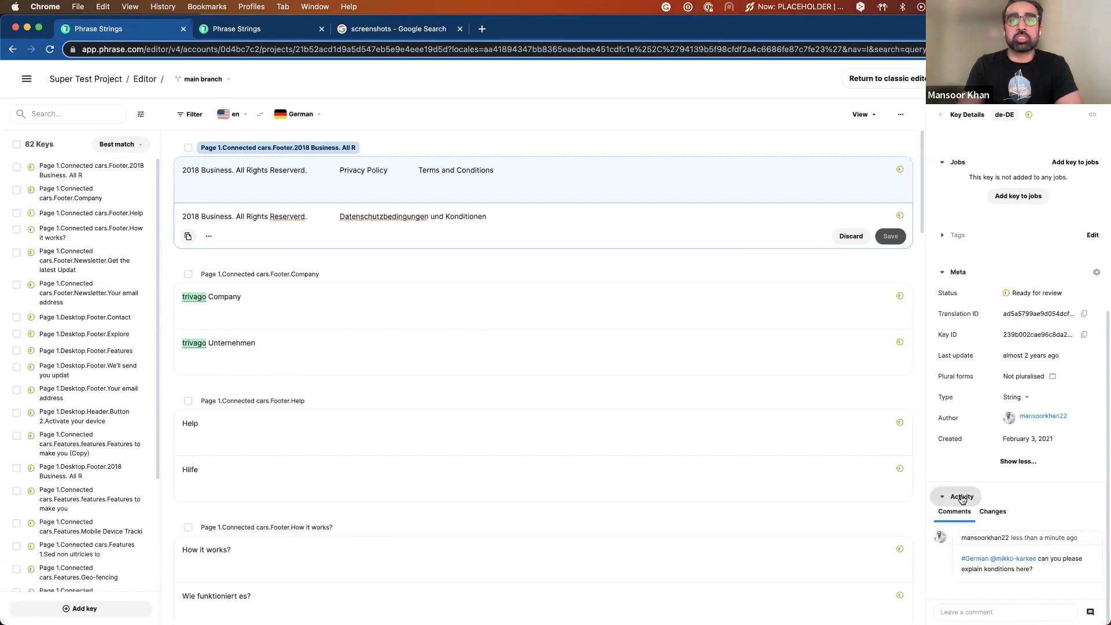
mouse_move(1051, 558)
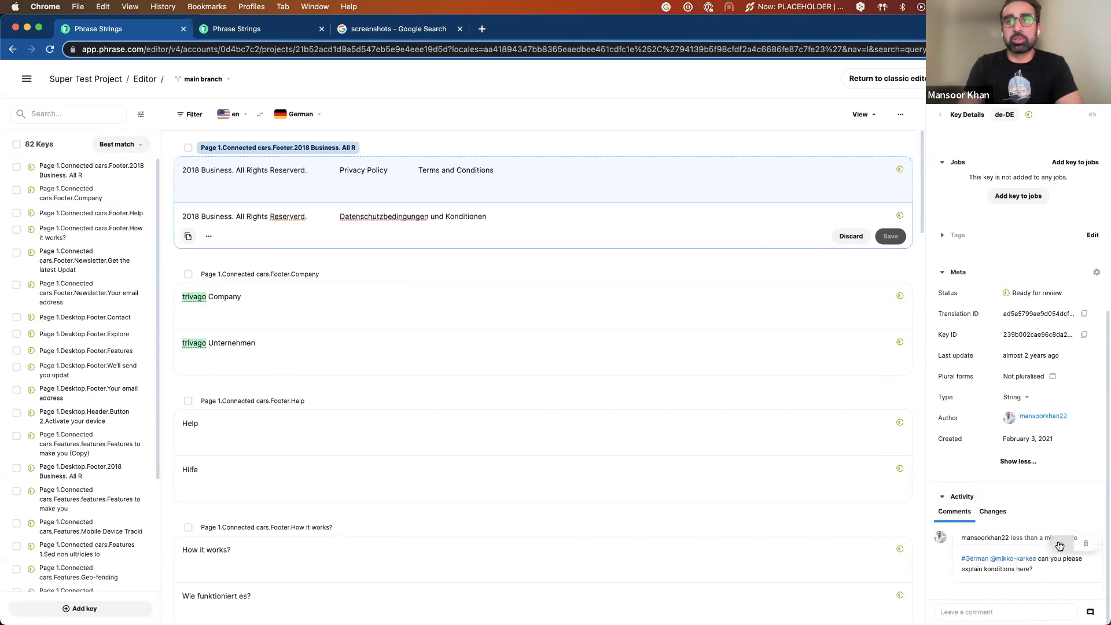
left_click(1060, 546)
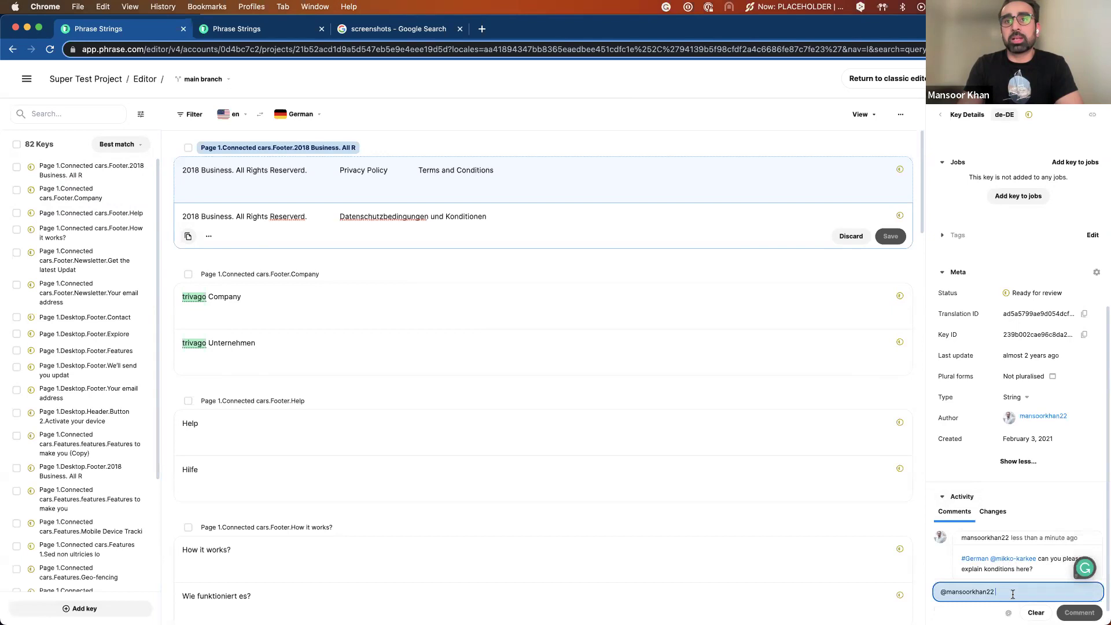
left_click_drag(1002, 591, 929, 591)
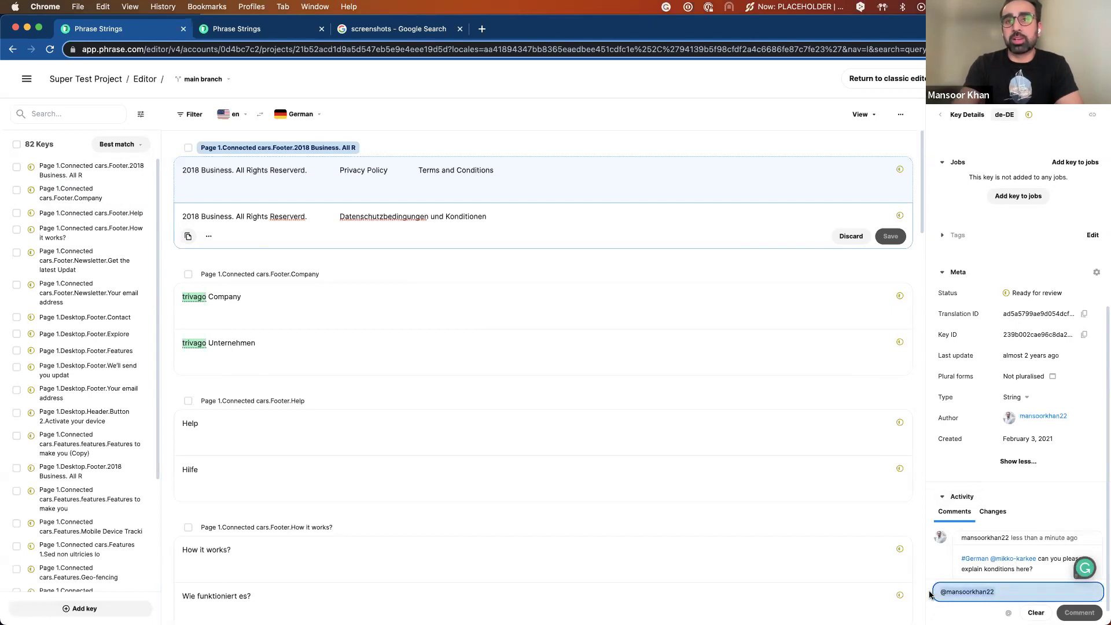
key("BackSpace")
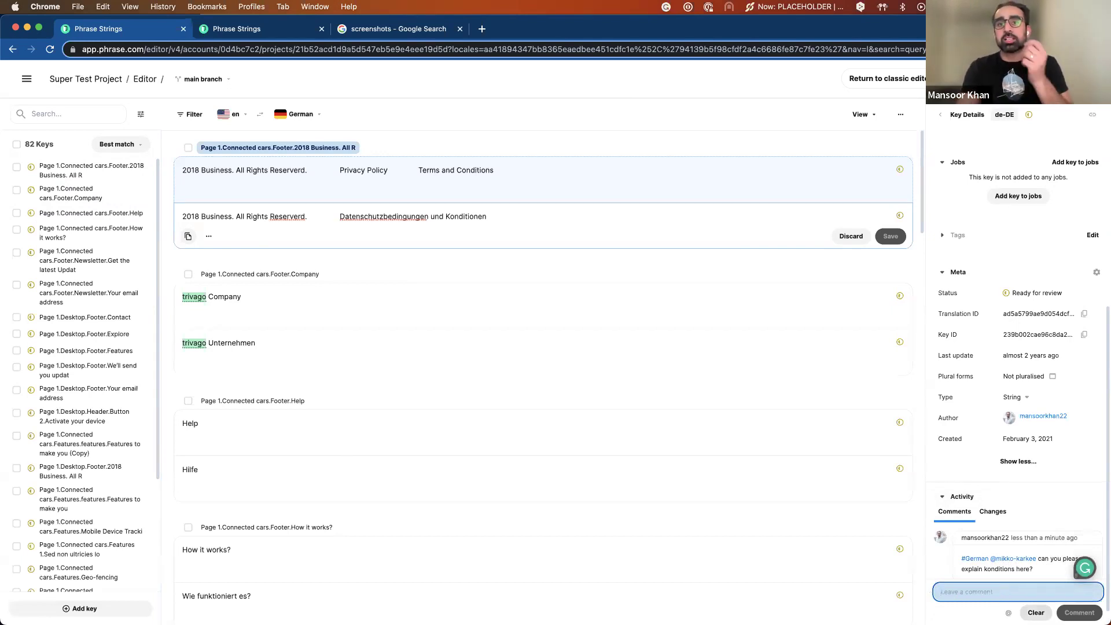
left_click(1036, 612)
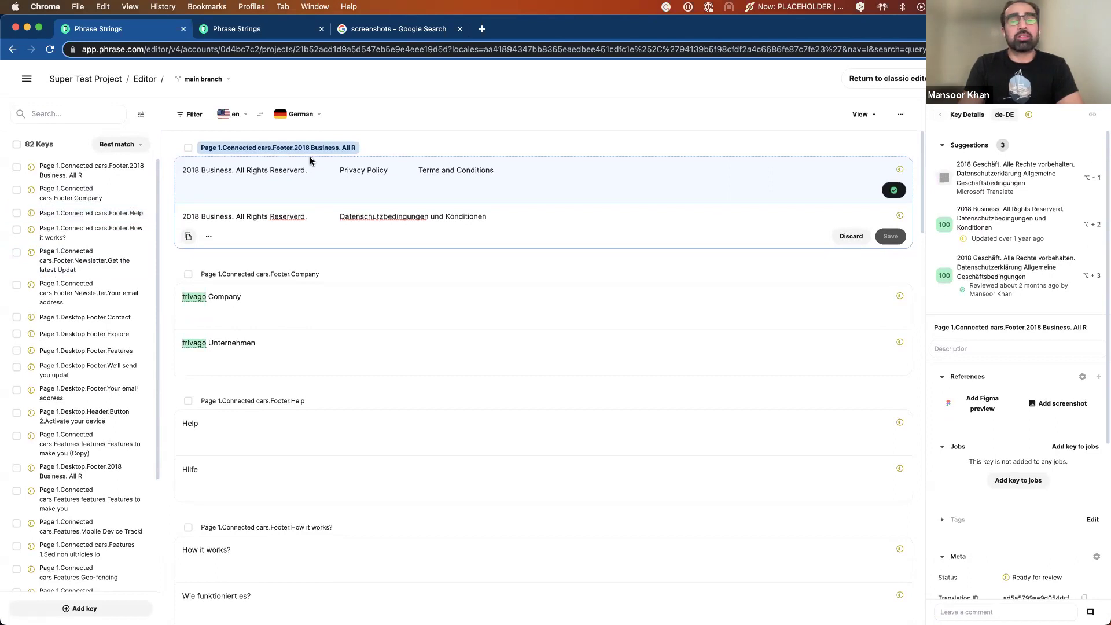
Switch the editor from the main branch to the ProductDemo branch.
left_click(269, 33)
left_click(168, 33)
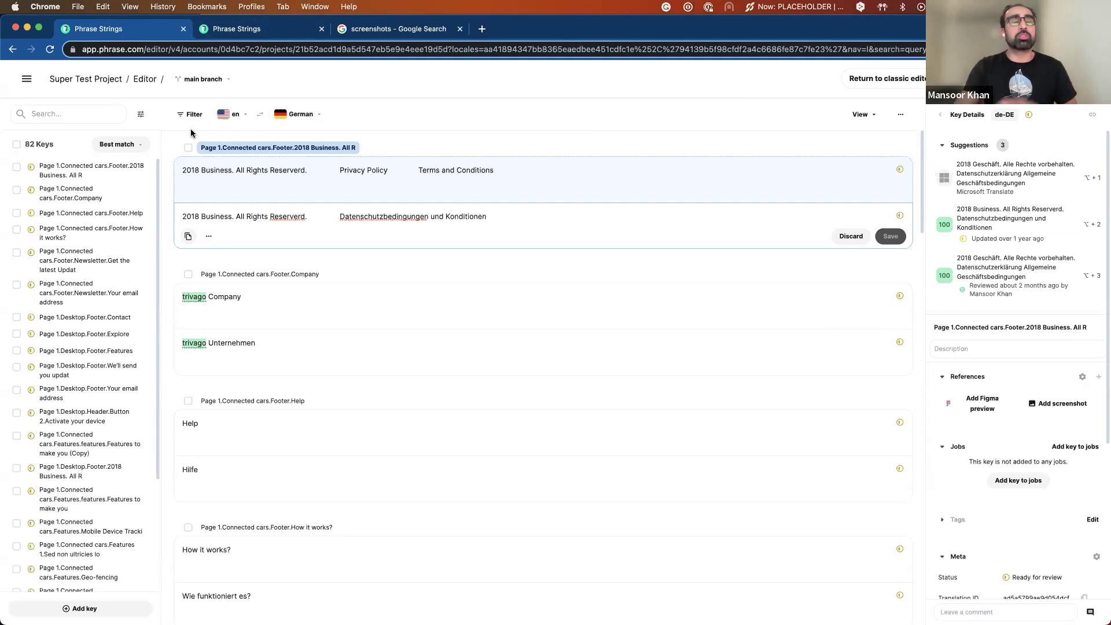
left_click(202, 78)
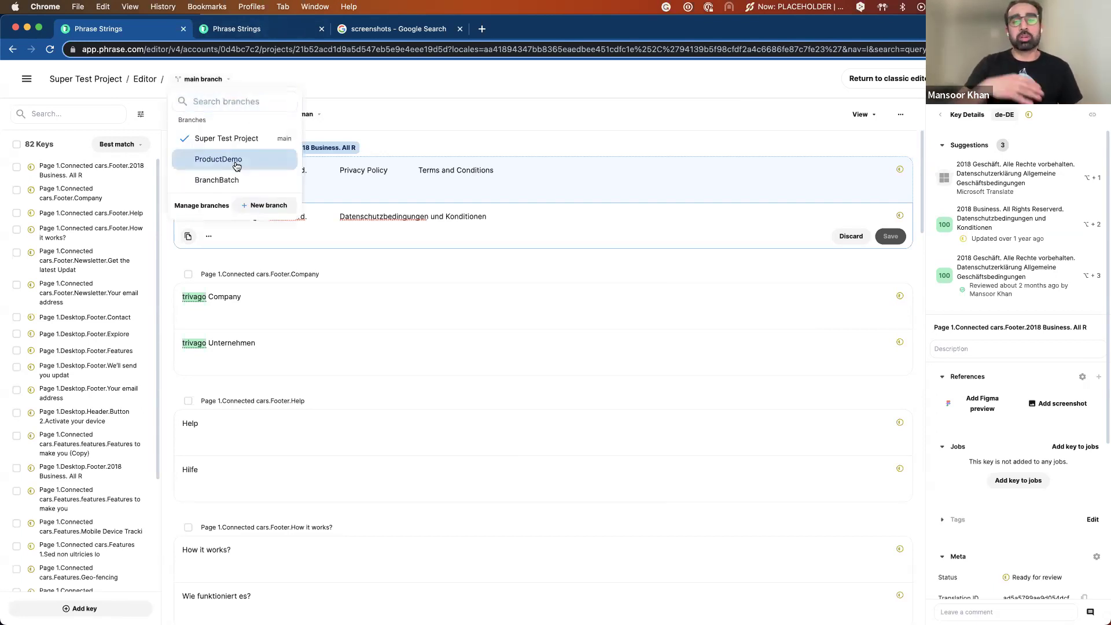
left_click(236, 166)
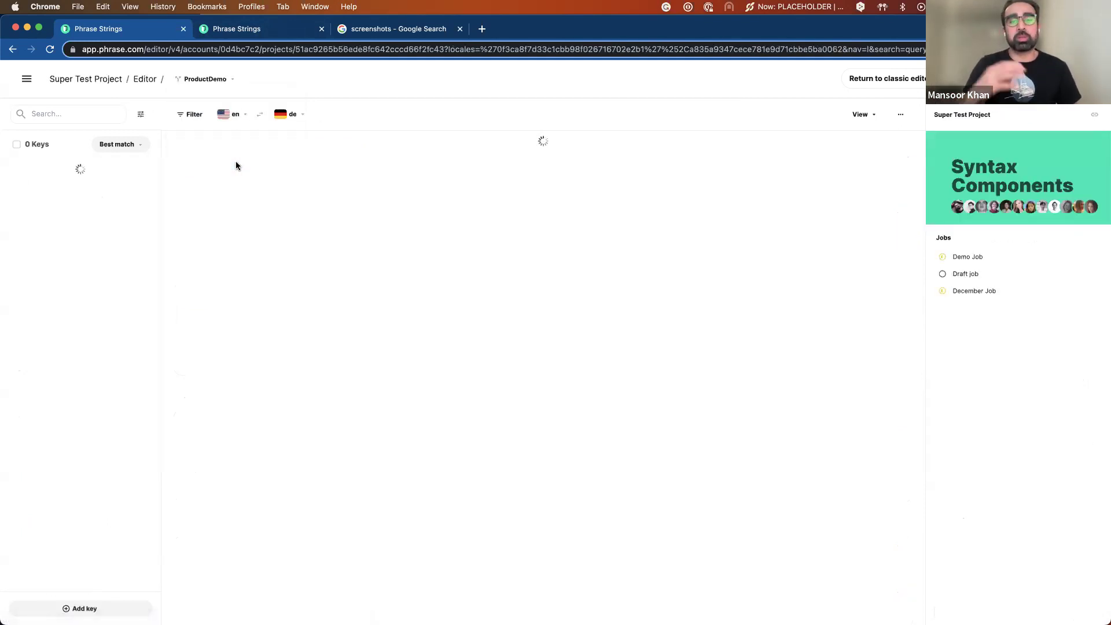
Show all available target languages in the editor: German, French, Spanish and Urdu.
left_click(296, 118)
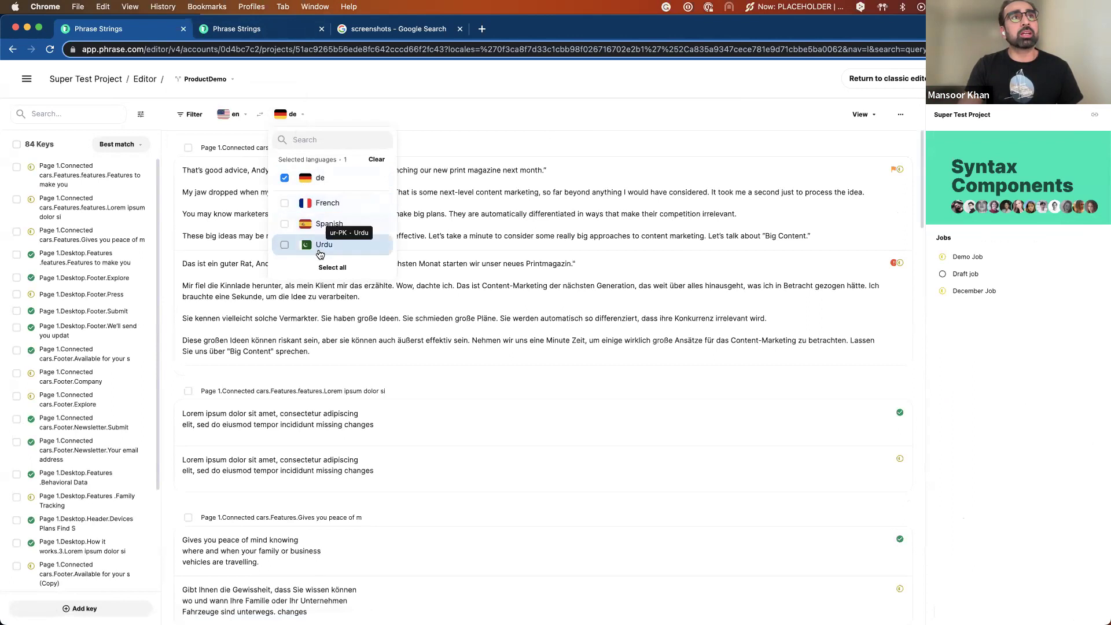
left_click(325, 268)
left_click(409, 111)
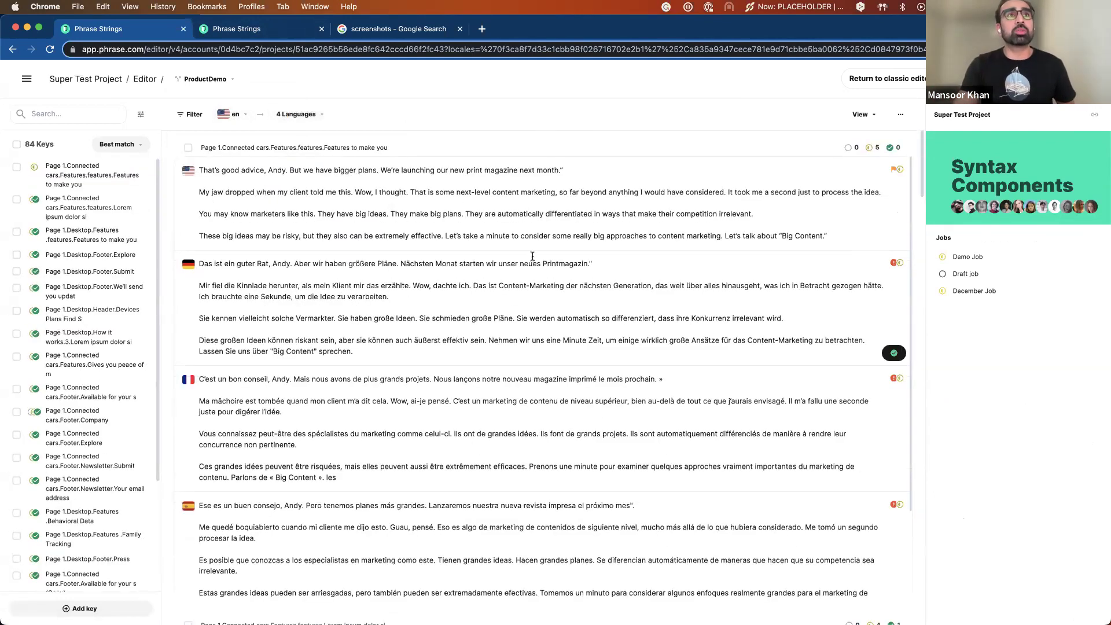
Set the card layout to vertical split and look through the first key's translations beside the English source.
left_click(862, 114)
mouse_move(867, 182)
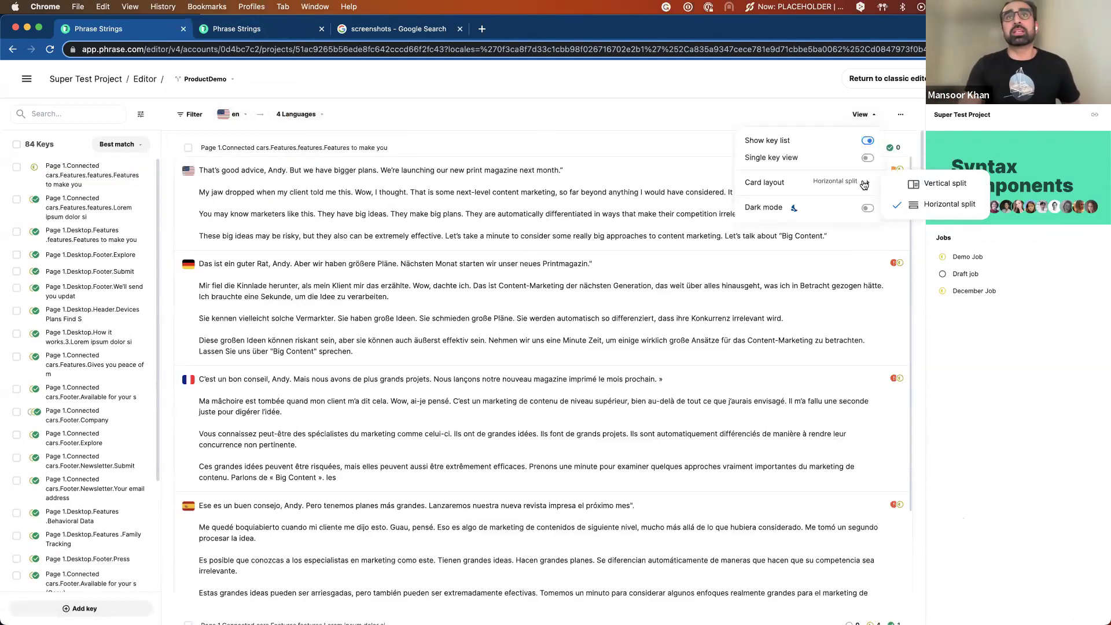
left_click(933, 187)
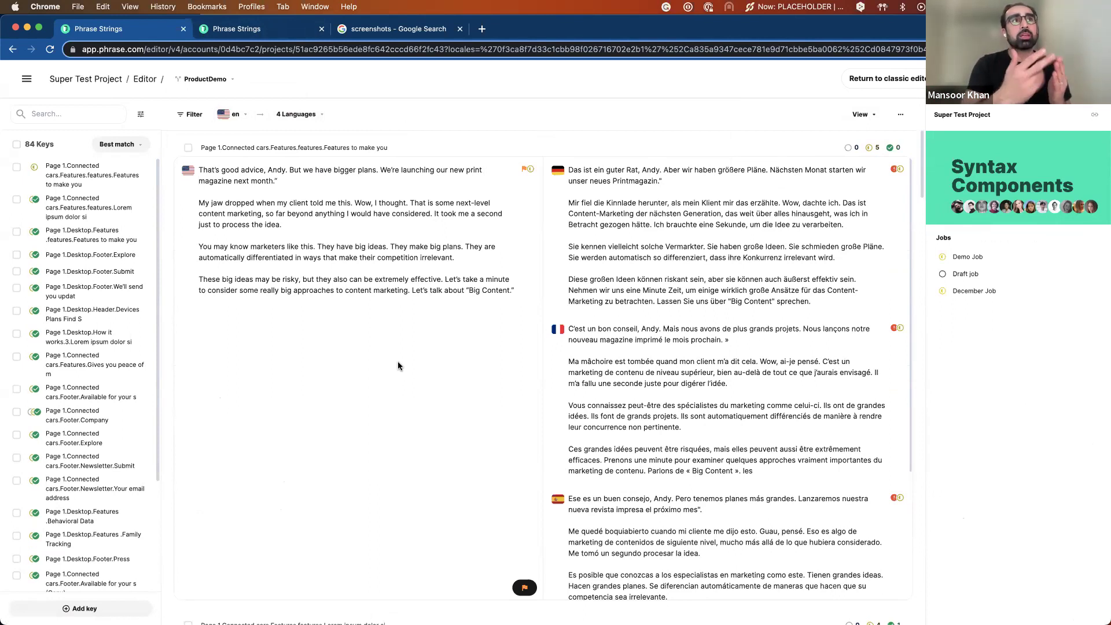
scroll(721, 307, "down", 5)
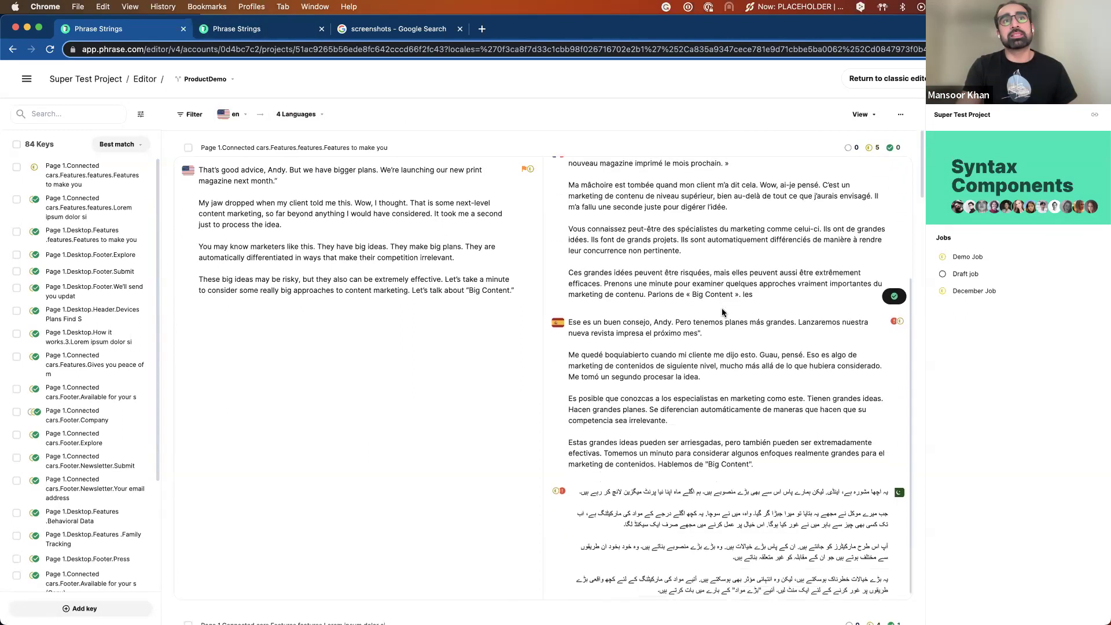
scroll(721, 308, "up", 5)
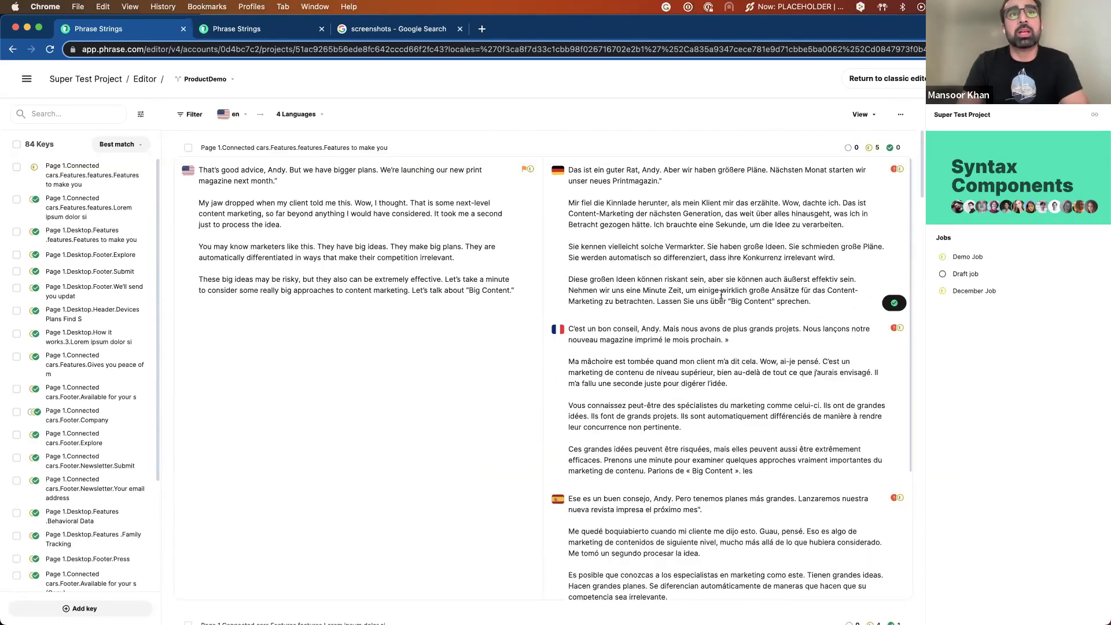
scroll(695, 347, "down", 3)
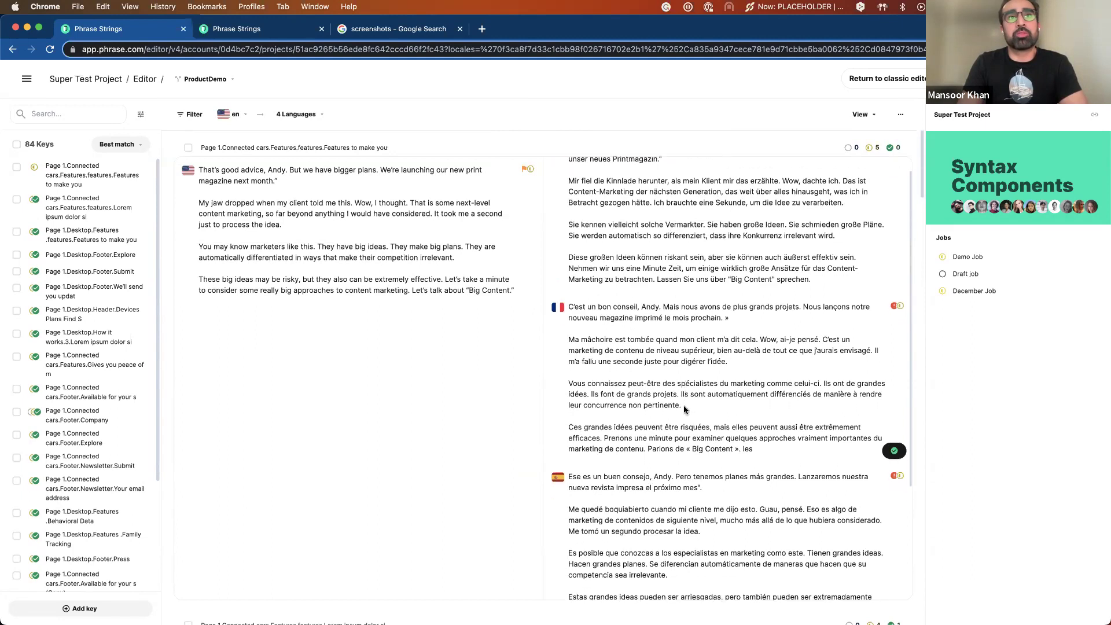
scroll(685, 410, "down", 1)
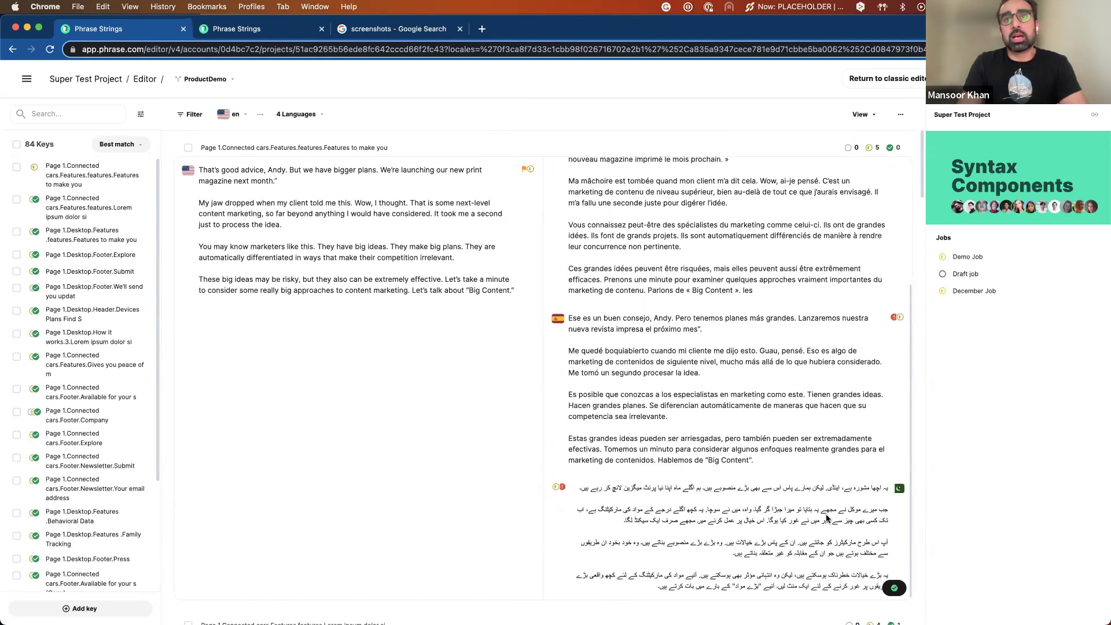
scroll(836, 518, "up", 5)
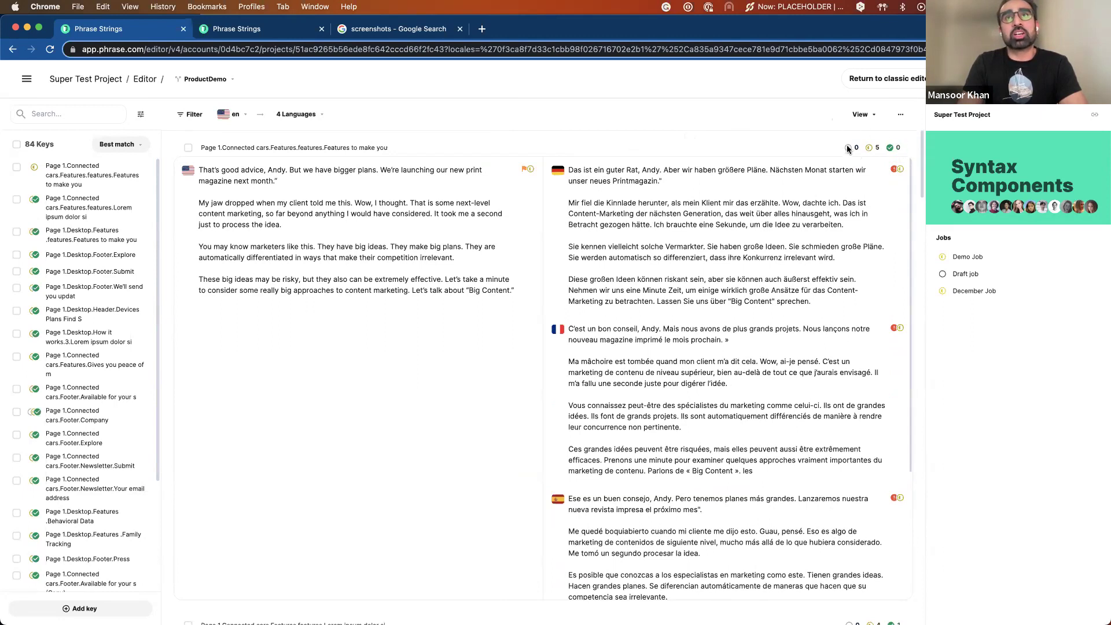
Verify the English text of the Page 1.Connected cars.Features.features.Features to make you key and mark it as reviewed.
left_click(855, 206)
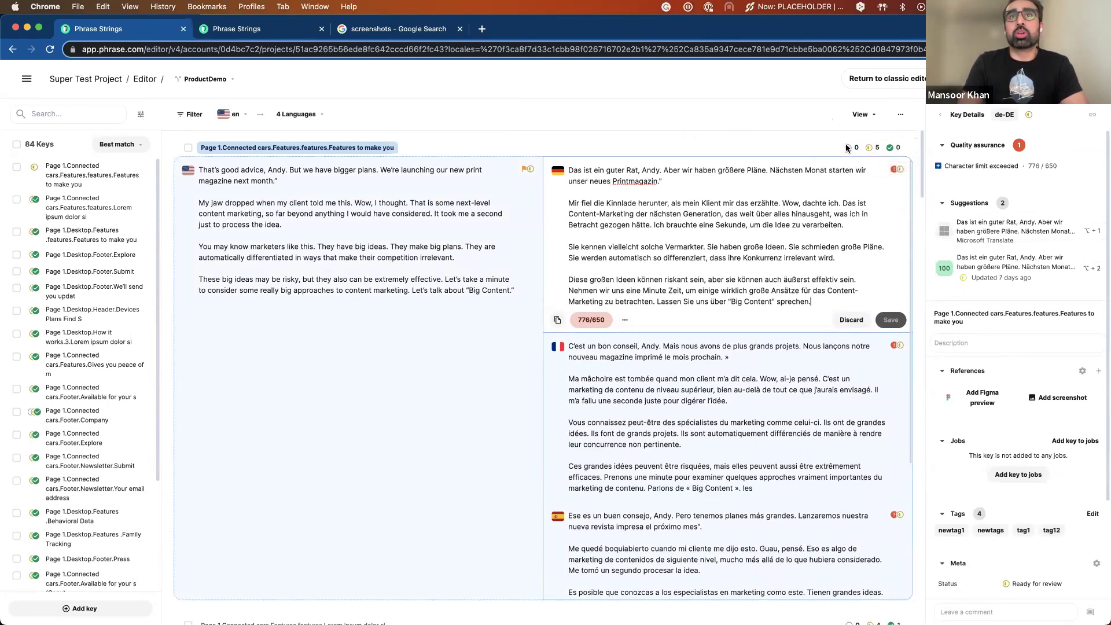
scroll(433, 488, "down", 3)
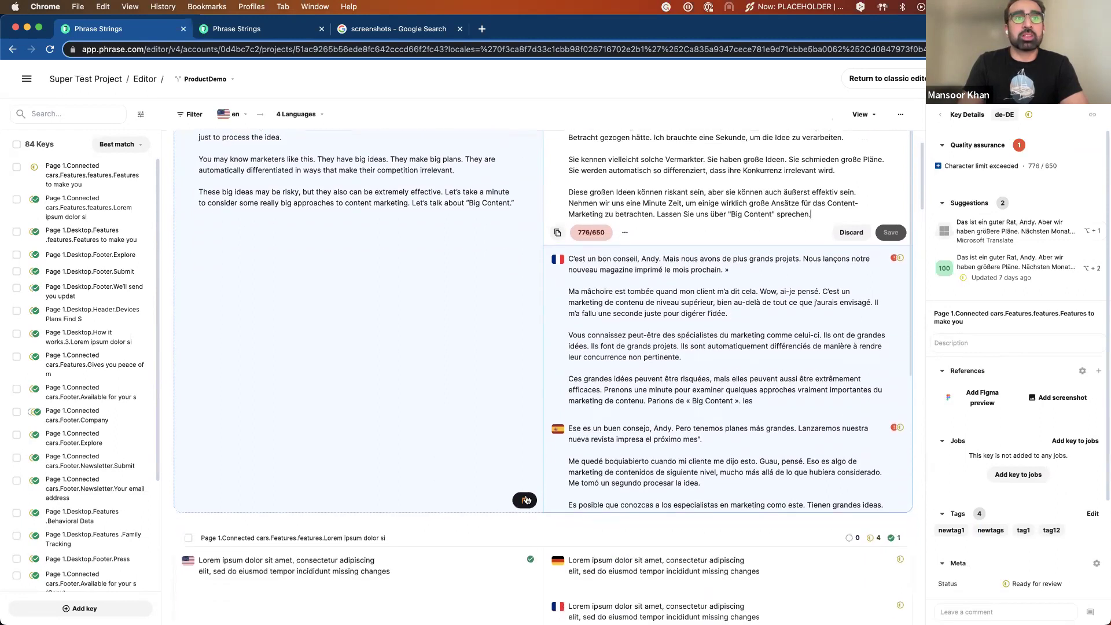
left_click(523, 501)
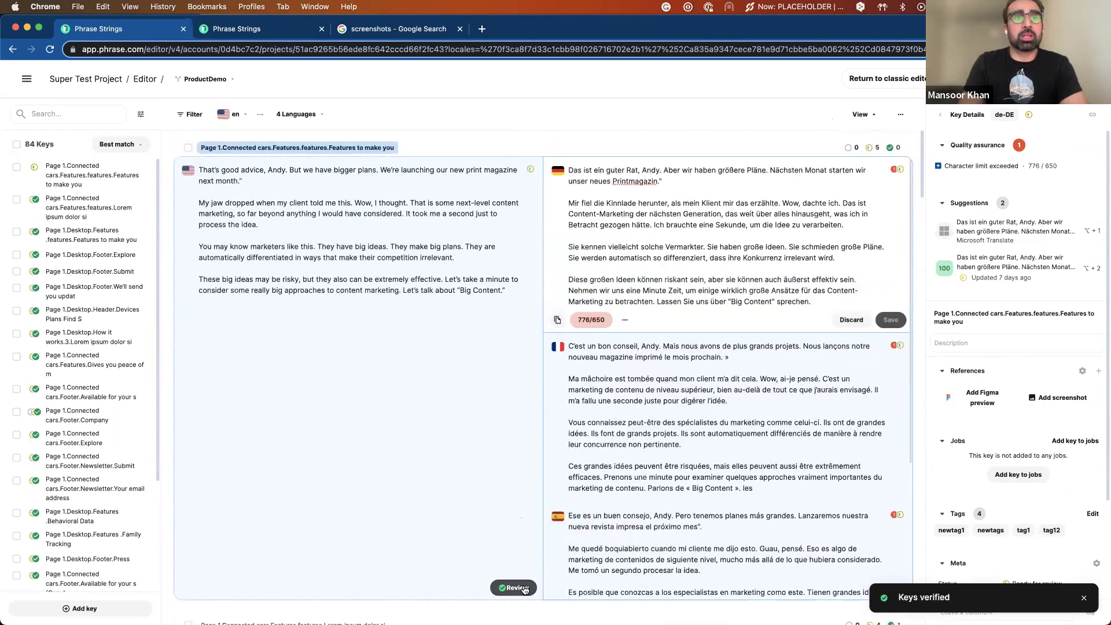
left_click(524, 589)
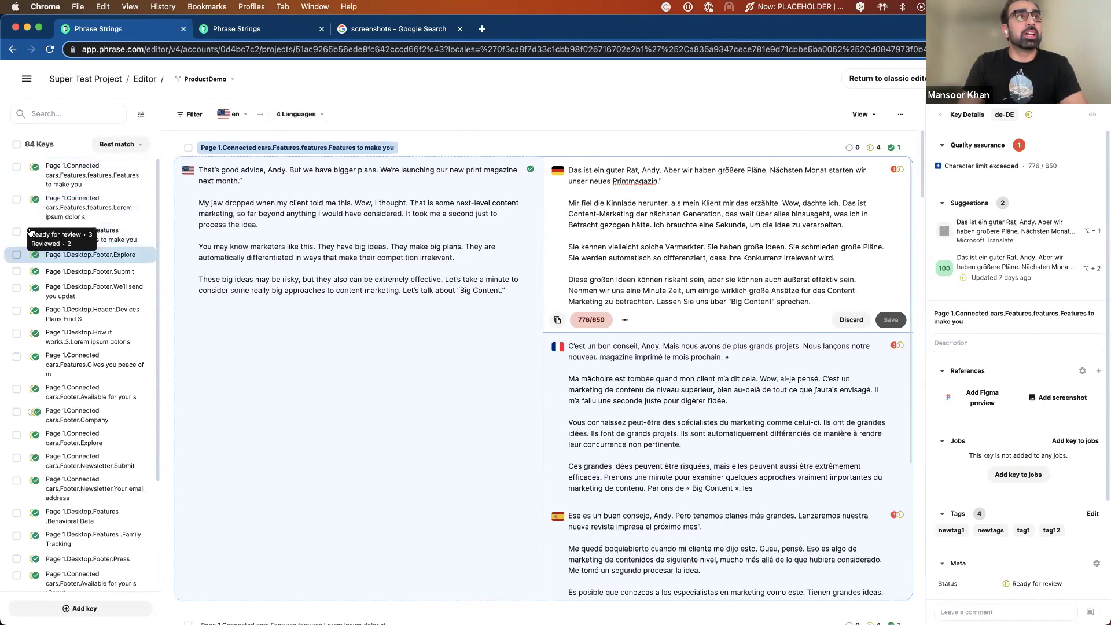
mouse_move(34, 167)
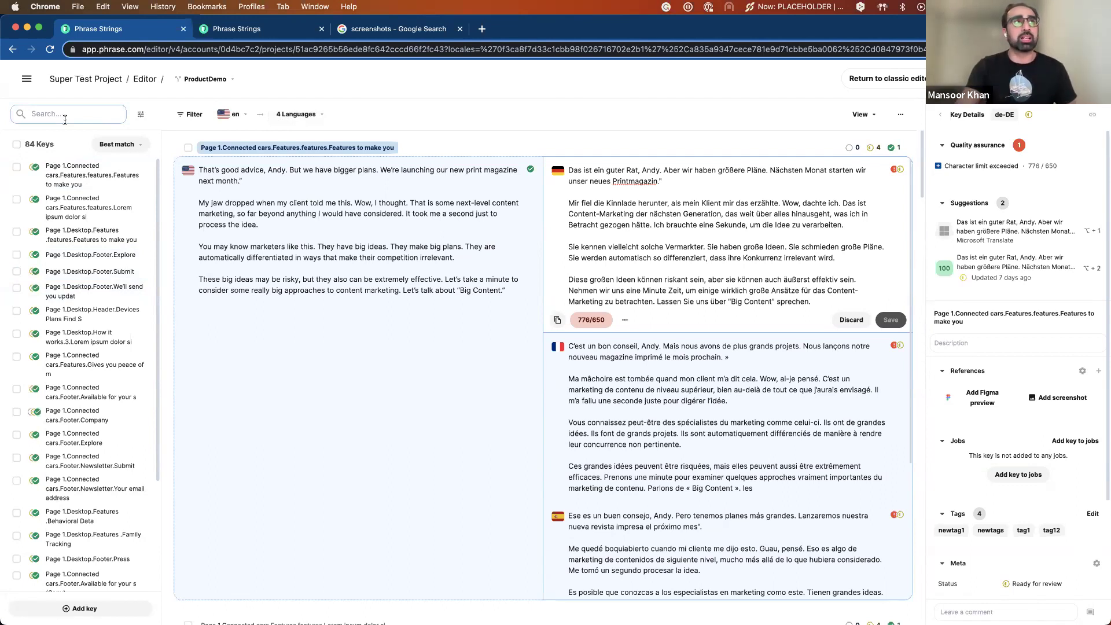
Select all keys and look through the available bulk actions, including status updates and adding keys to a job.
left_click(17, 144)
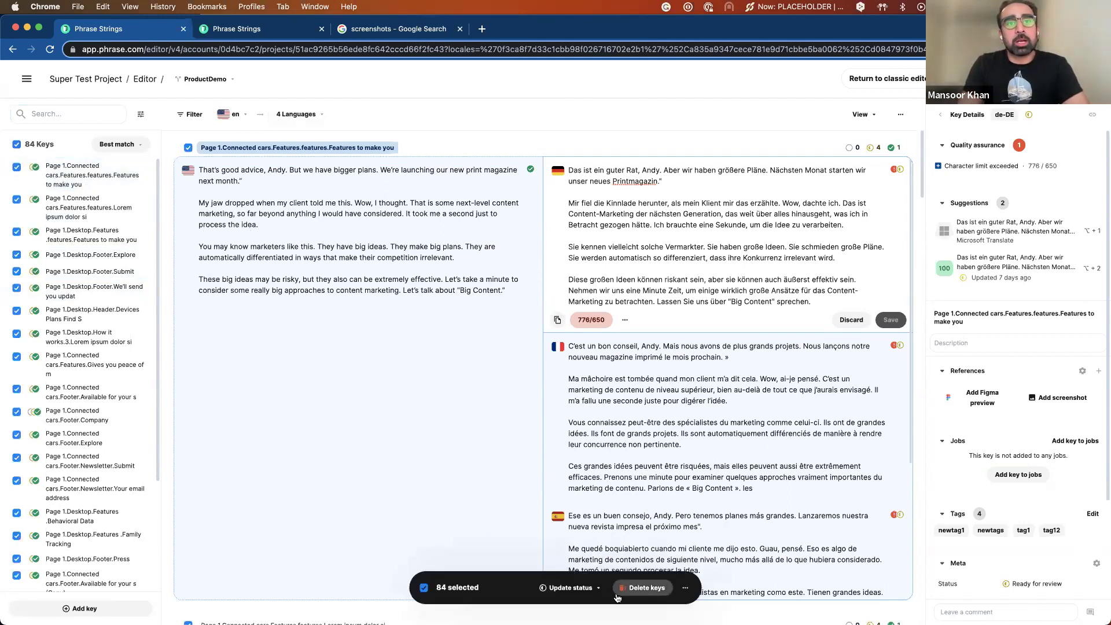
left_click(582, 589)
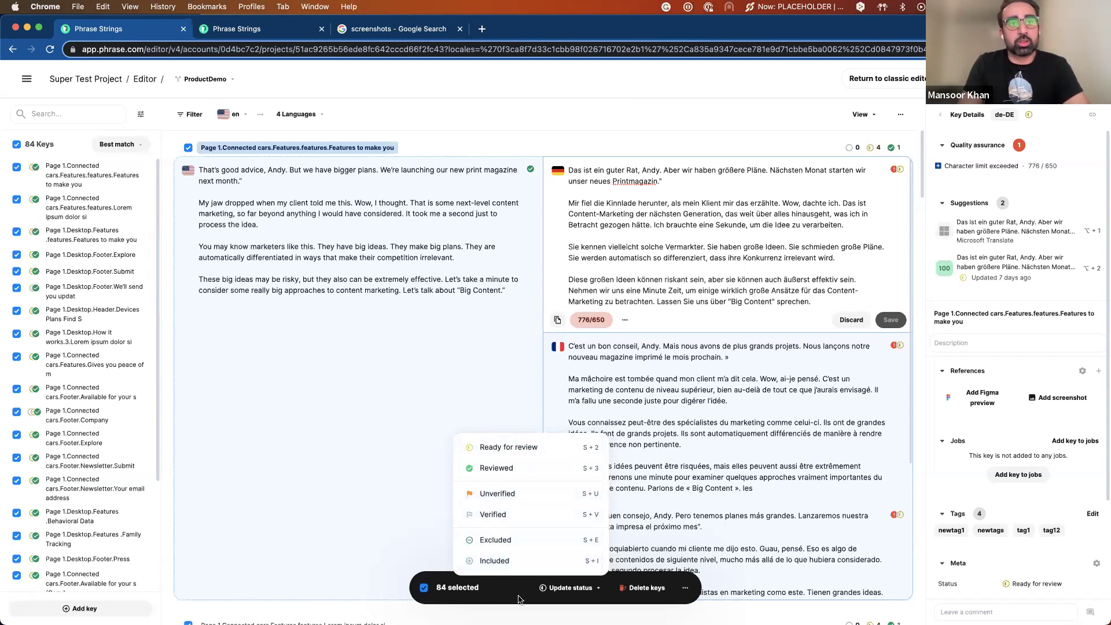
left_click(687, 589)
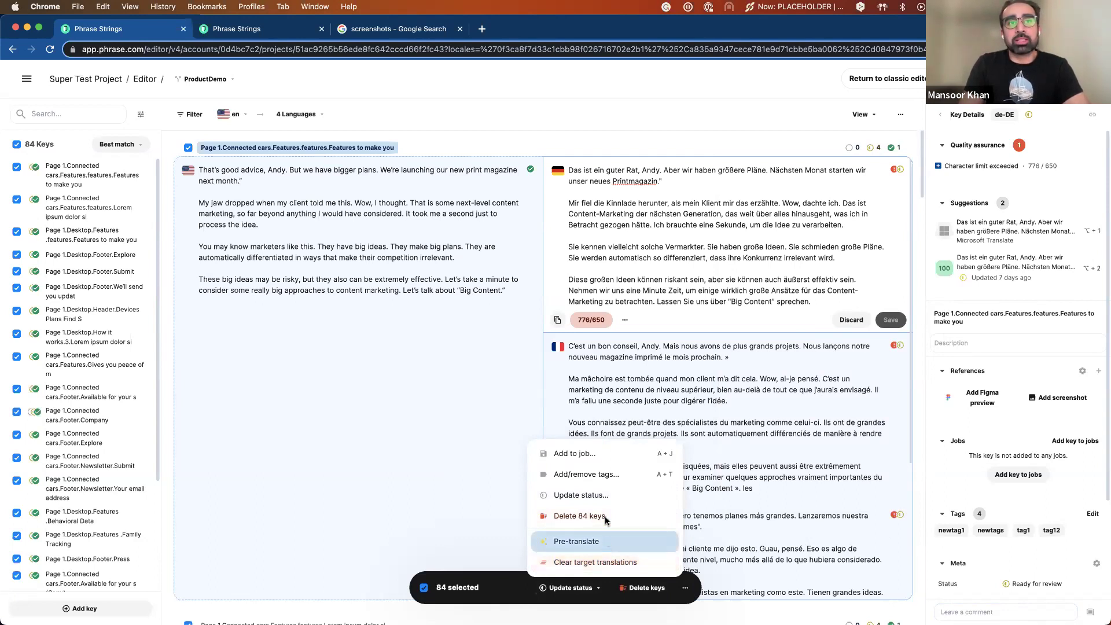
left_click(611, 453)
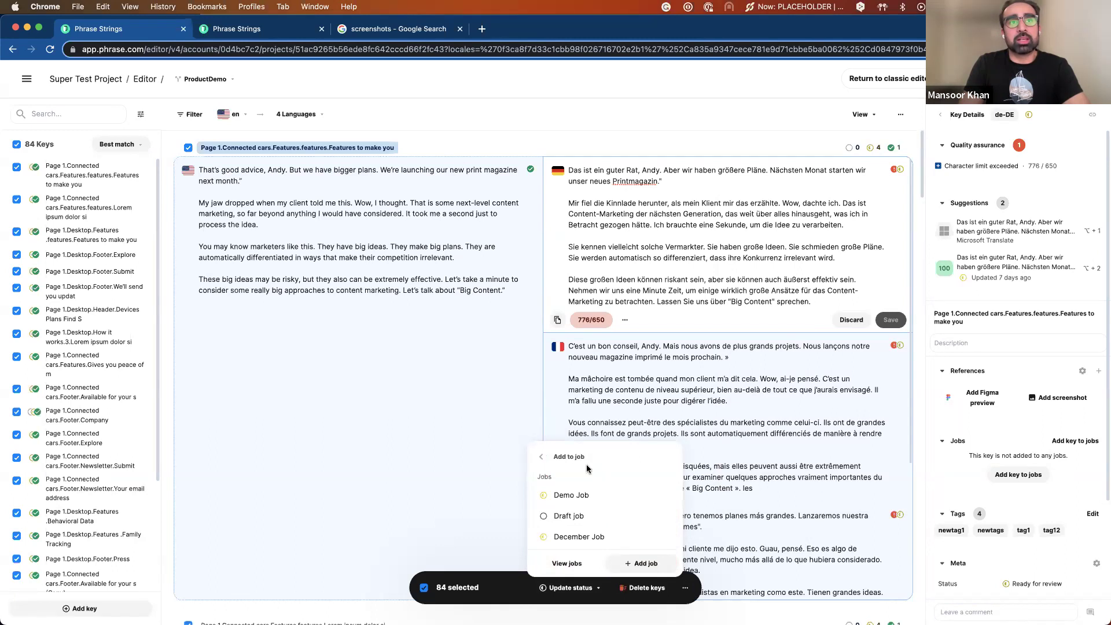
left_click(541, 457)
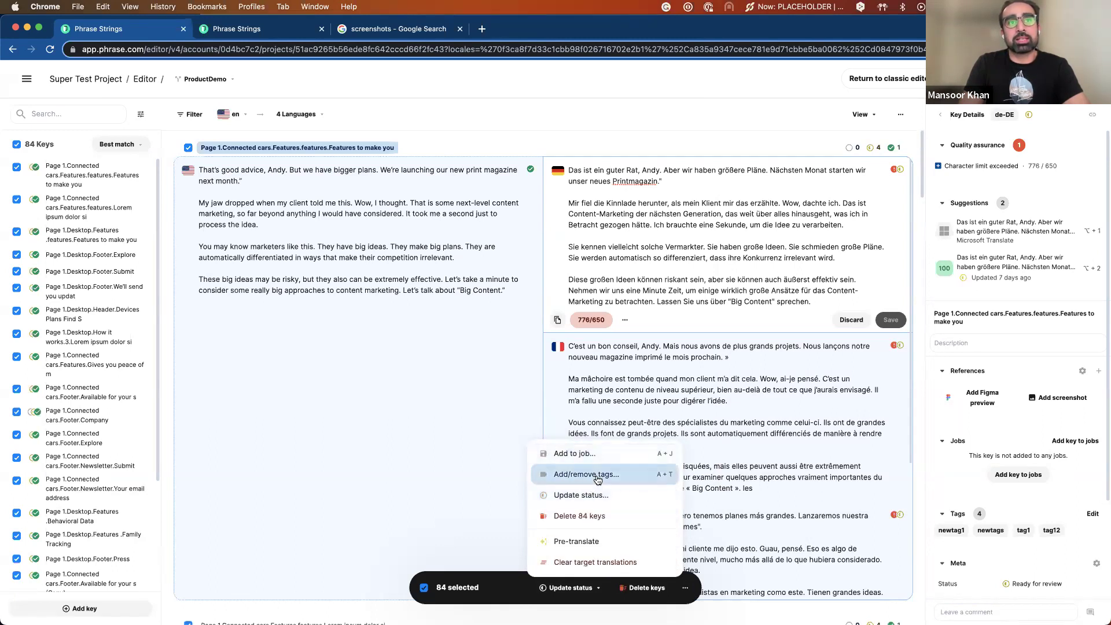
left_click(529, 398)
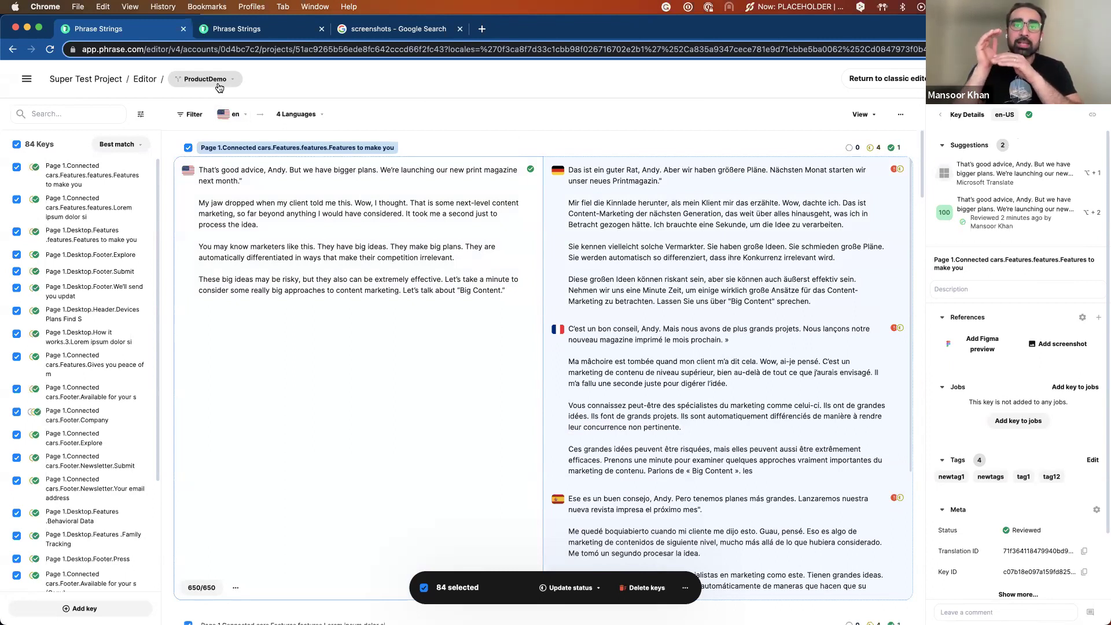
Choose the ProductDemo branch again so the editor reloads with German as the only target language.
left_click(219, 86)
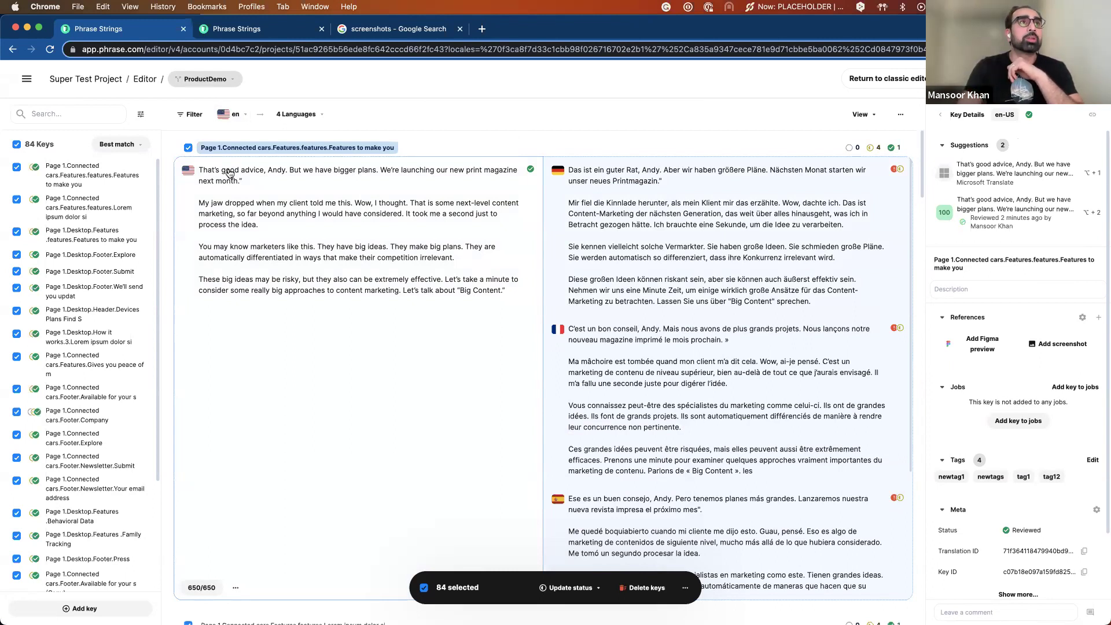
left_click(225, 182)
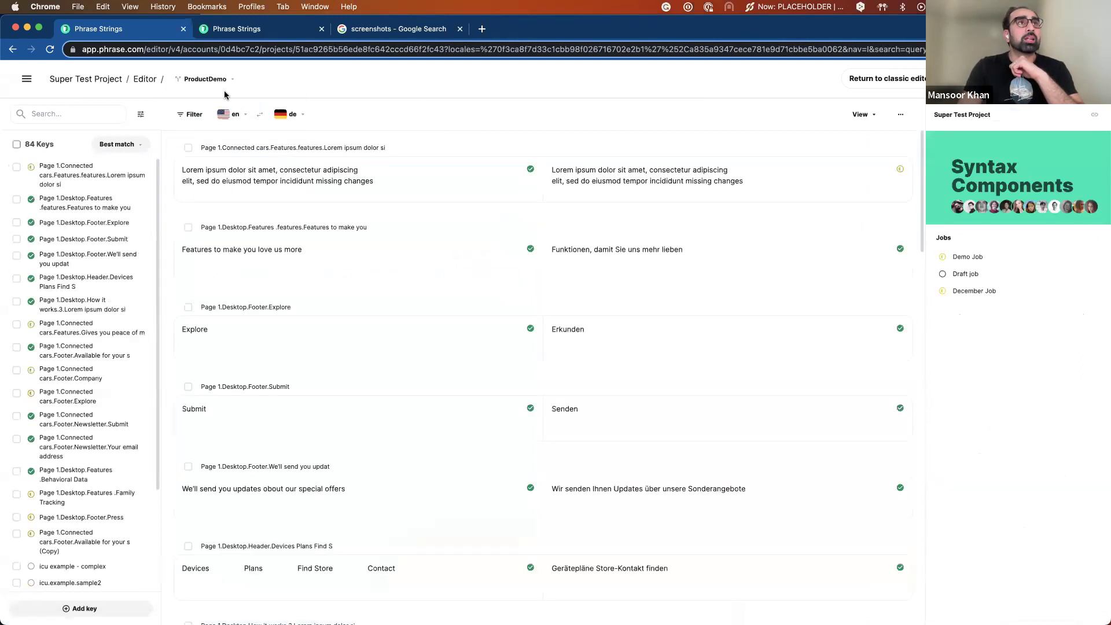
left_click(195, 82)
left_click(216, 179)
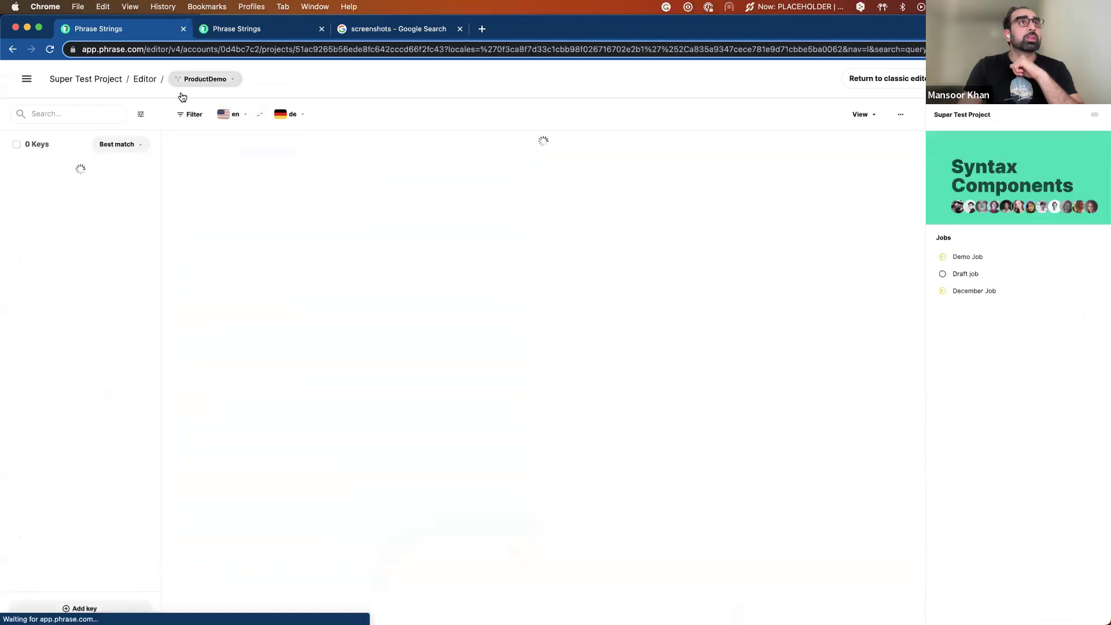
Clear the German target translations of all keys in the branch and refresh the editor to check the emptied translations.
left_click(17, 145)
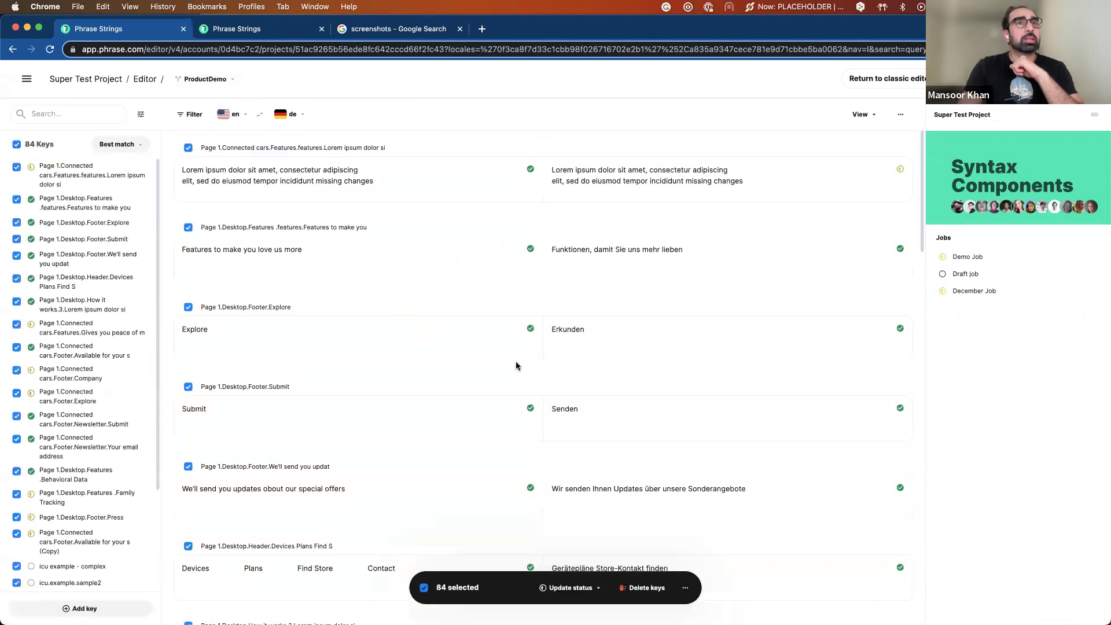
left_click(686, 588)
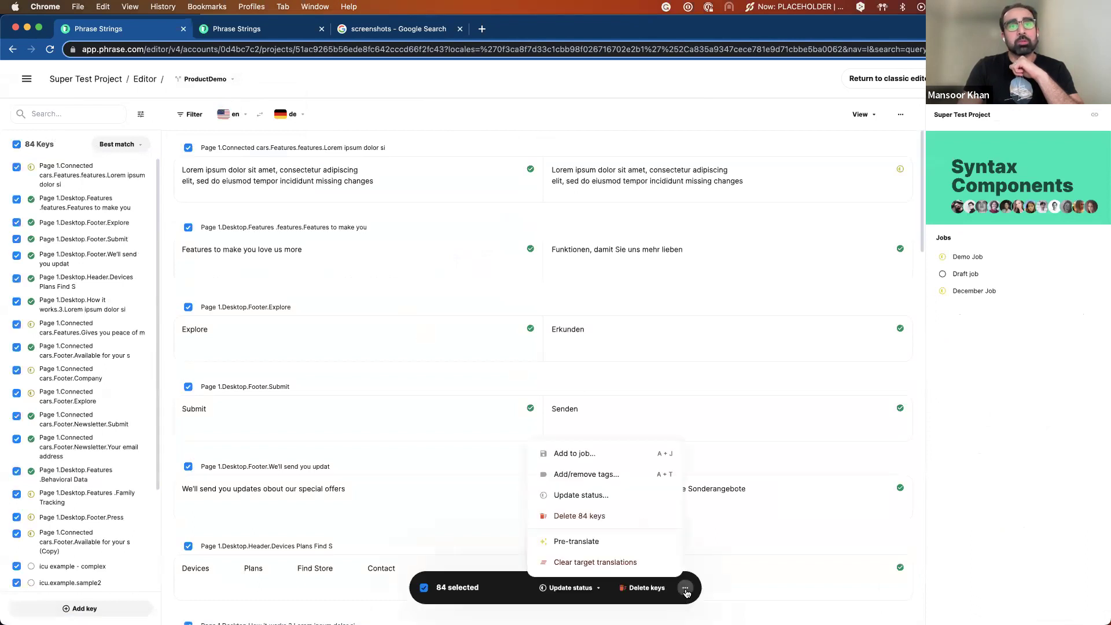
left_click(619, 565)
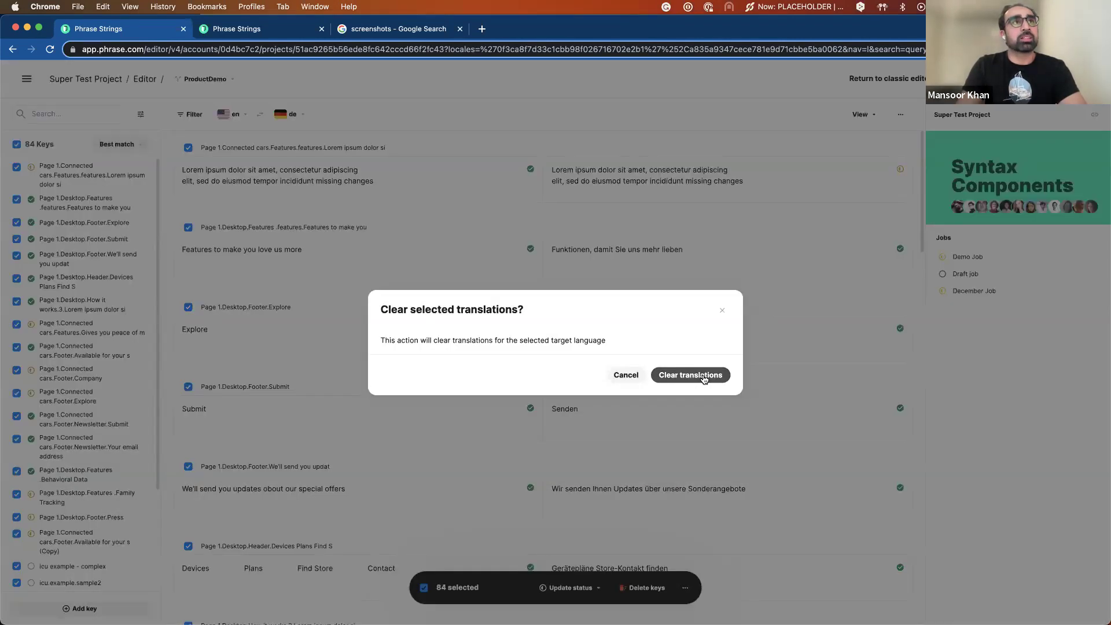
left_click(701, 379)
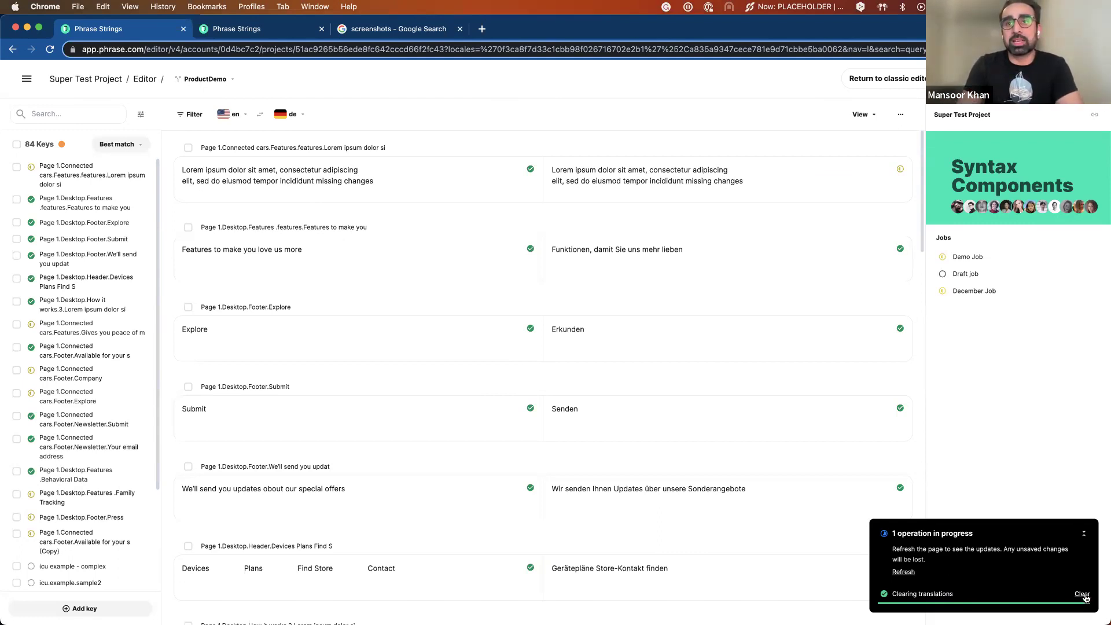
left_click(905, 573)
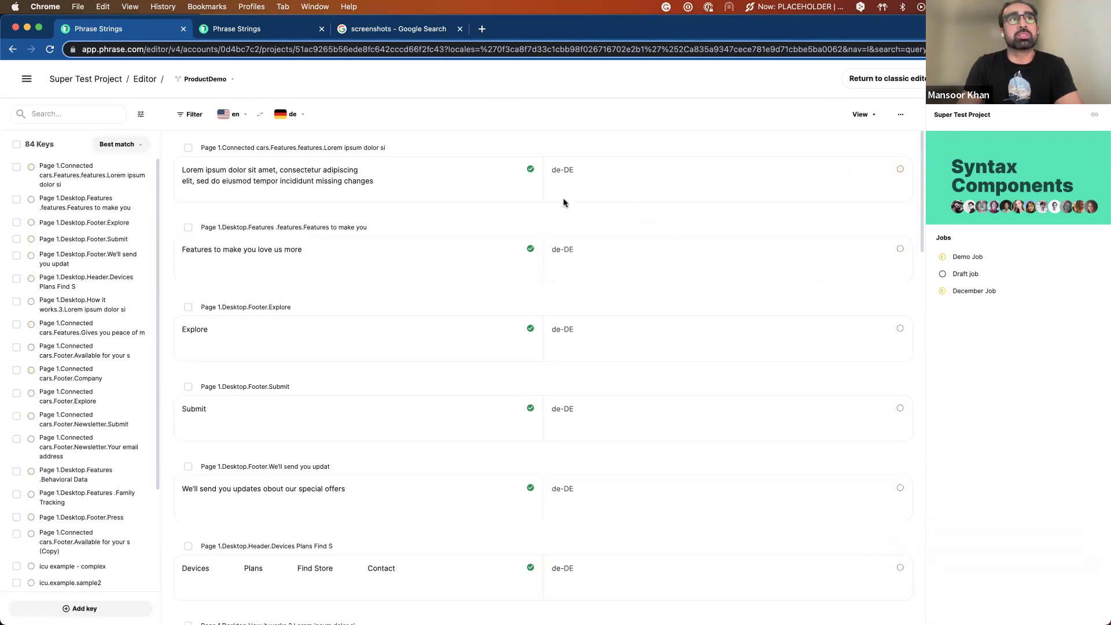
scroll(564, 225, "down", 15)
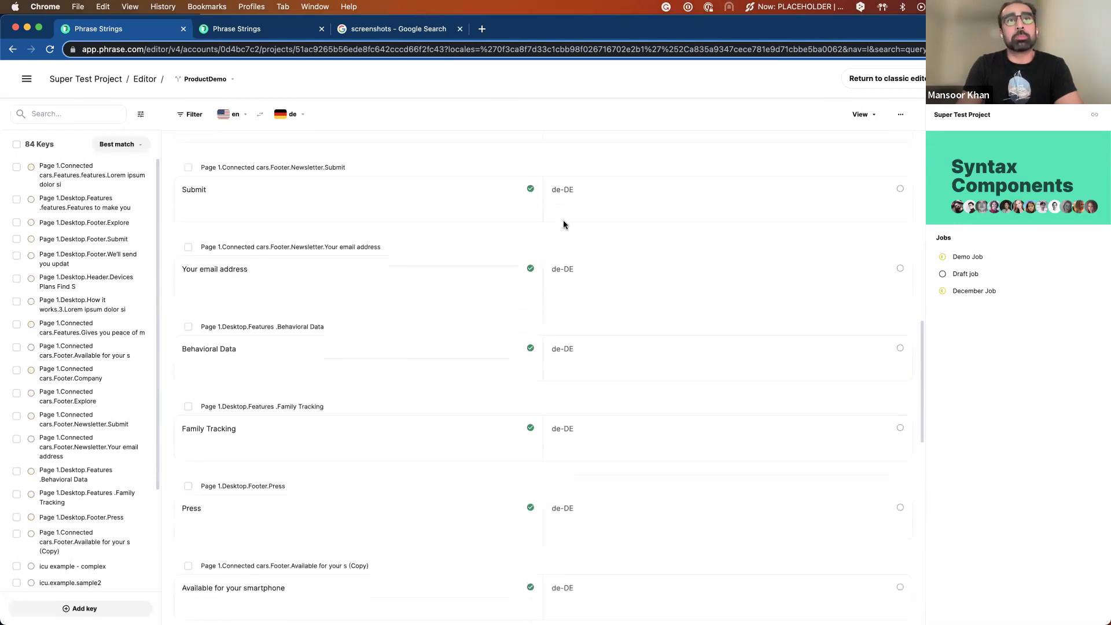
scroll(564, 224, "up", 15)
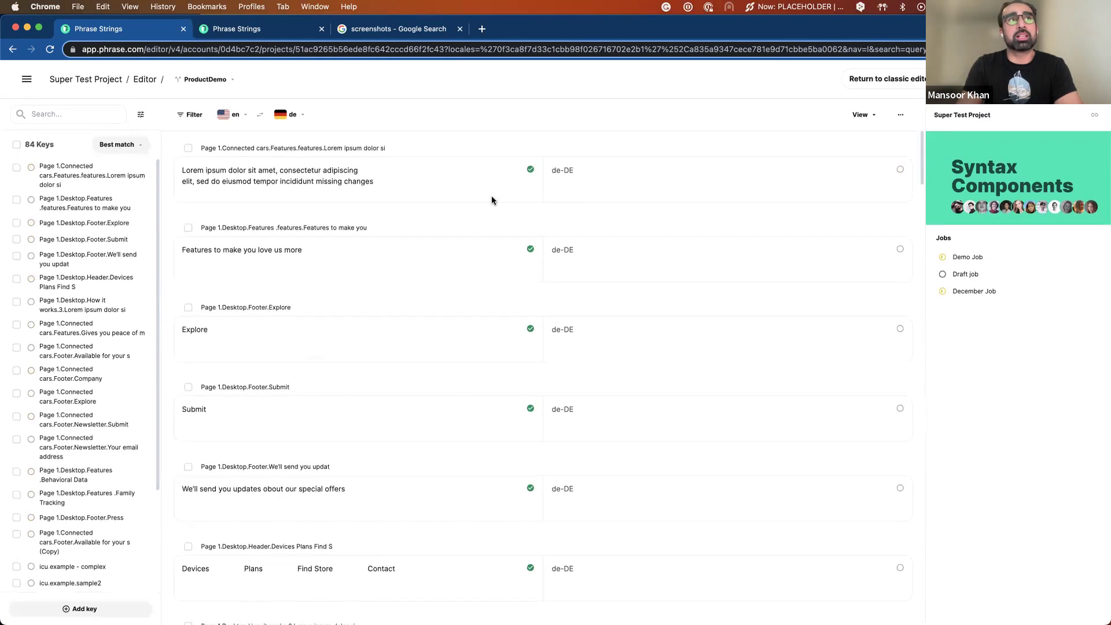
Show all target languages beside the English source again: German, French, Spanish and Urdu.
left_click(289, 114)
left_click(324, 268)
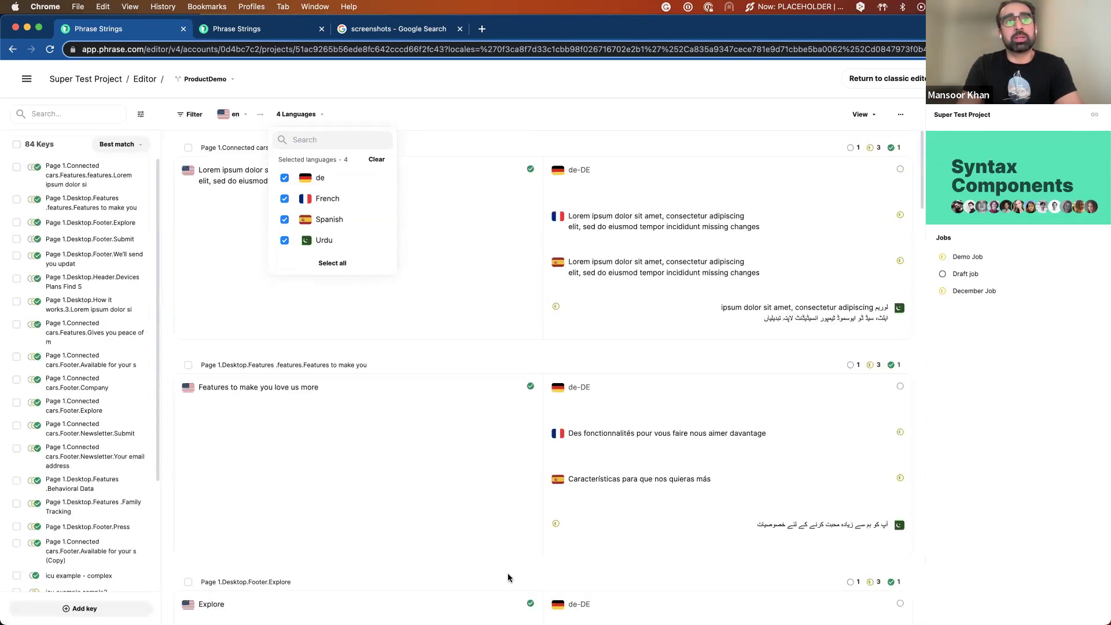
scroll(701, 333, "down", 5)
scroll(701, 335, "up", 5)
Clear the target translations of all keys in all four languages, refresh the editor and look through the emptied keys.
left_click(16, 145)
left_click(16, 145)
left_click(16, 145)
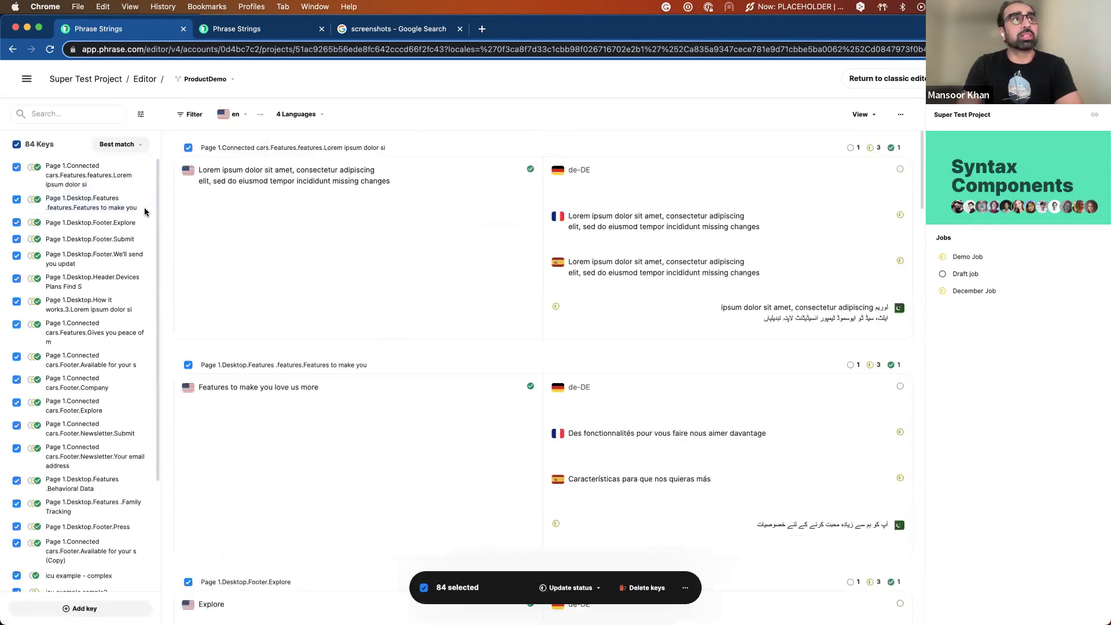
left_click(694, 585)
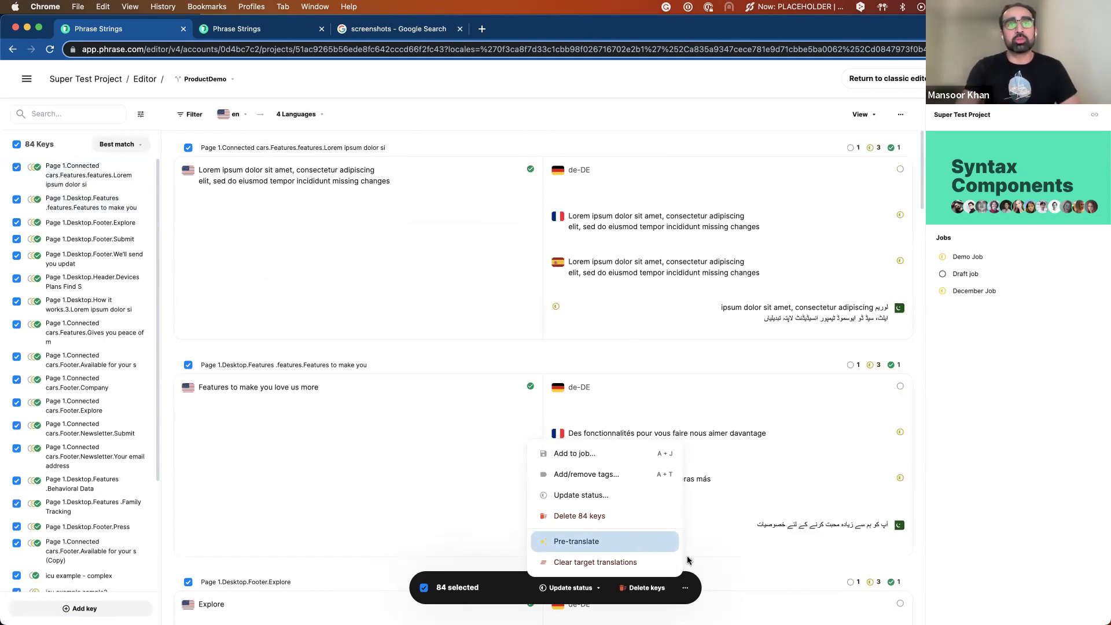
left_click(648, 564)
left_click(681, 377)
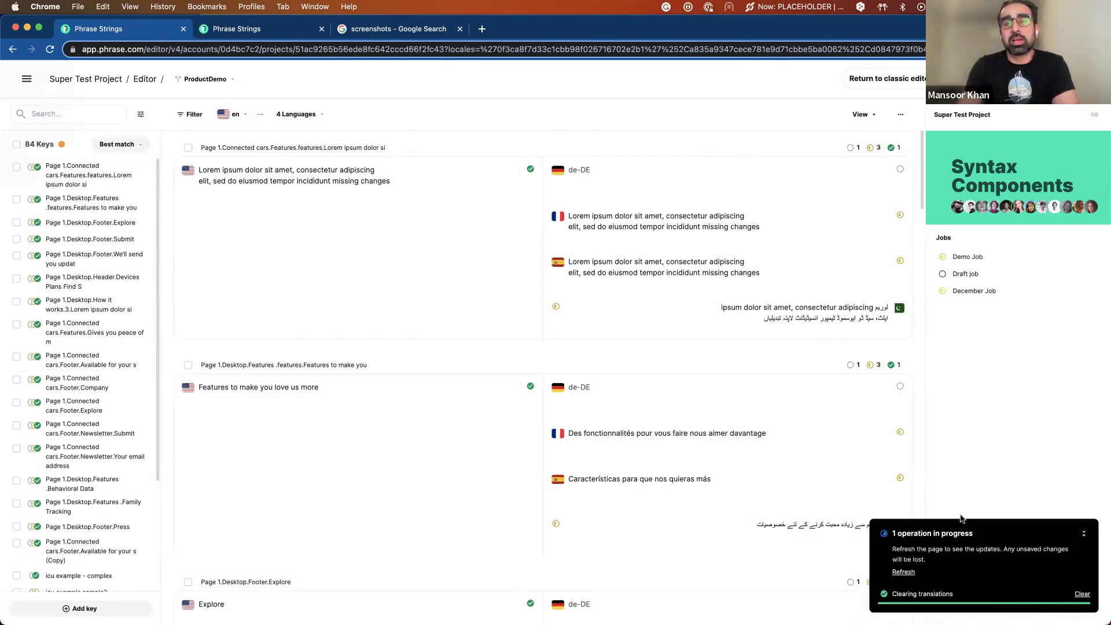
left_click(904, 572)
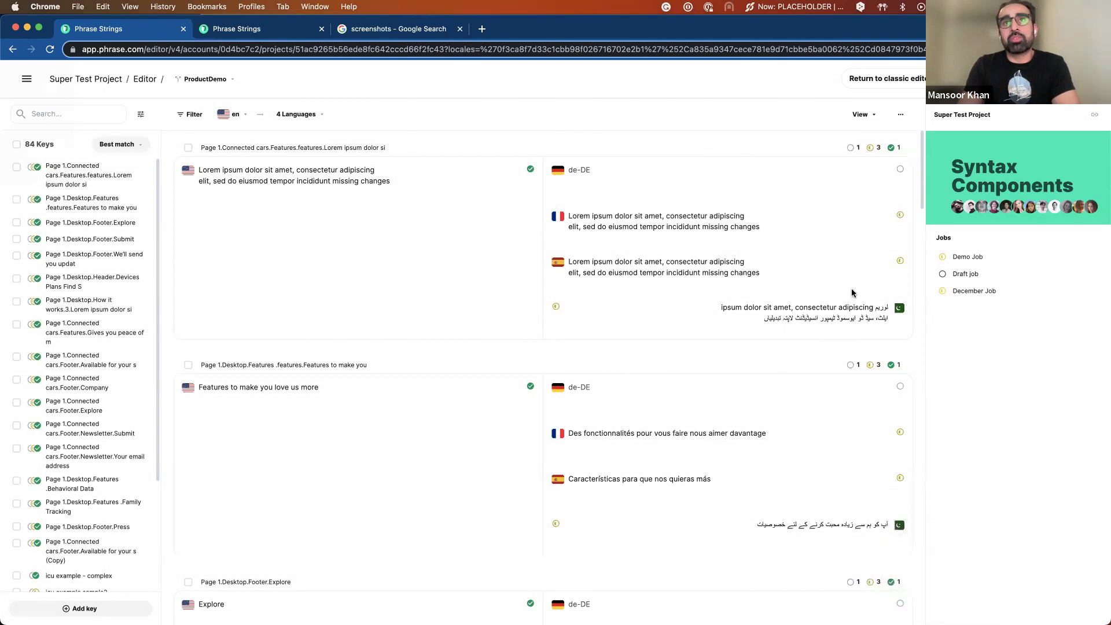
scroll(706, 356, "down", 20)
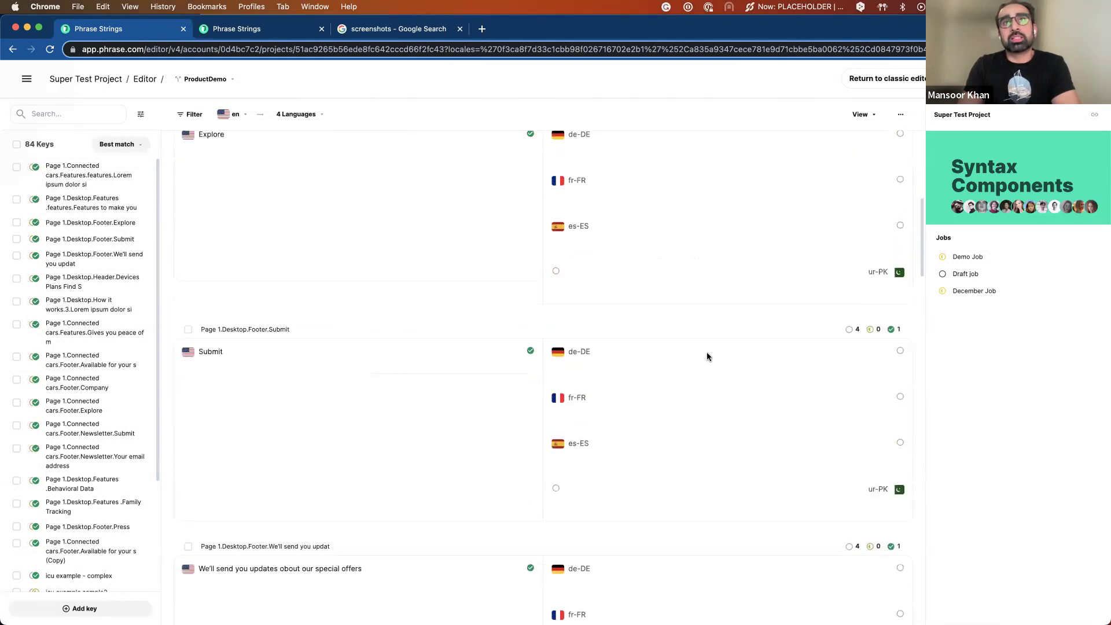
scroll(706, 352, "up", 20)
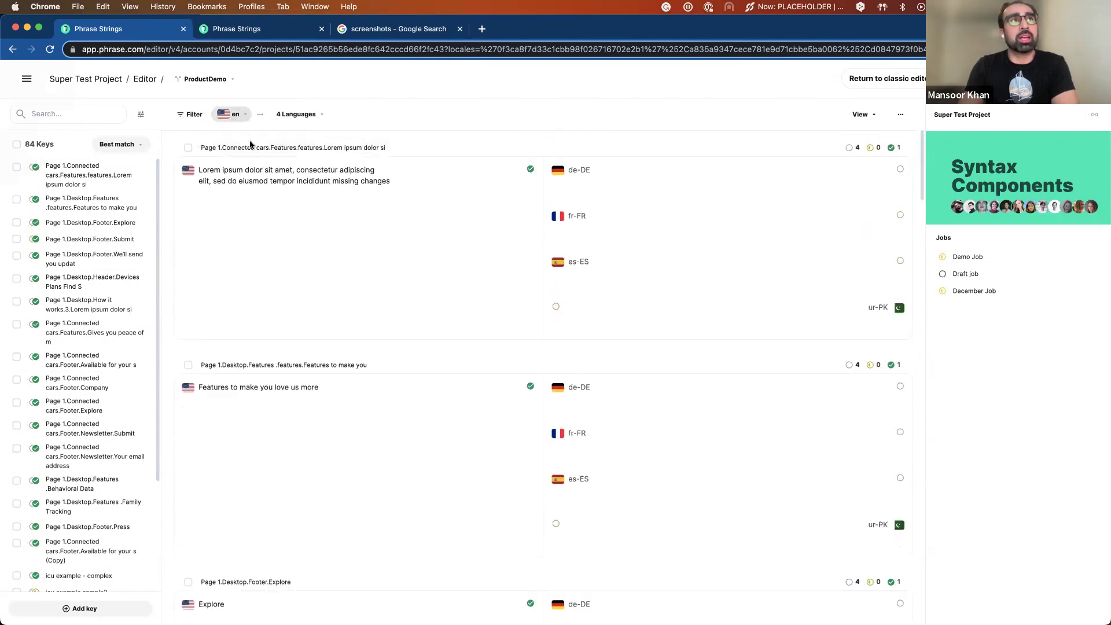
scroll(280, 286, "down", 20)
scroll(280, 286, "down", 10)
scroll(681, 179, "up", 20)
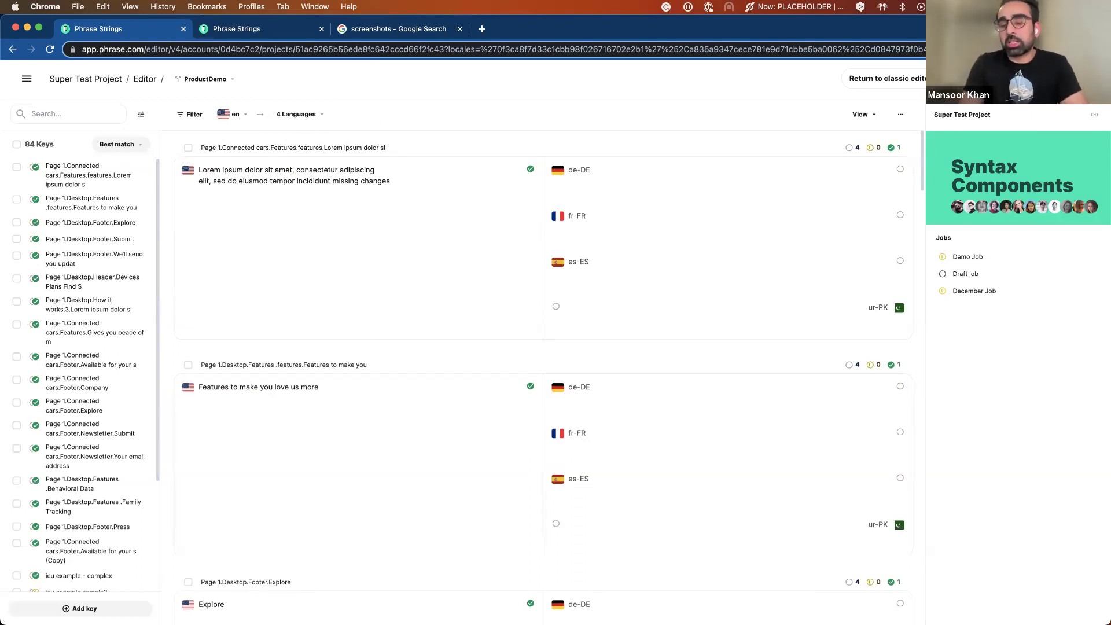
Deselect French, Spanish and Urdu so that German is the only target language shown.
mouse_move(1015, 255)
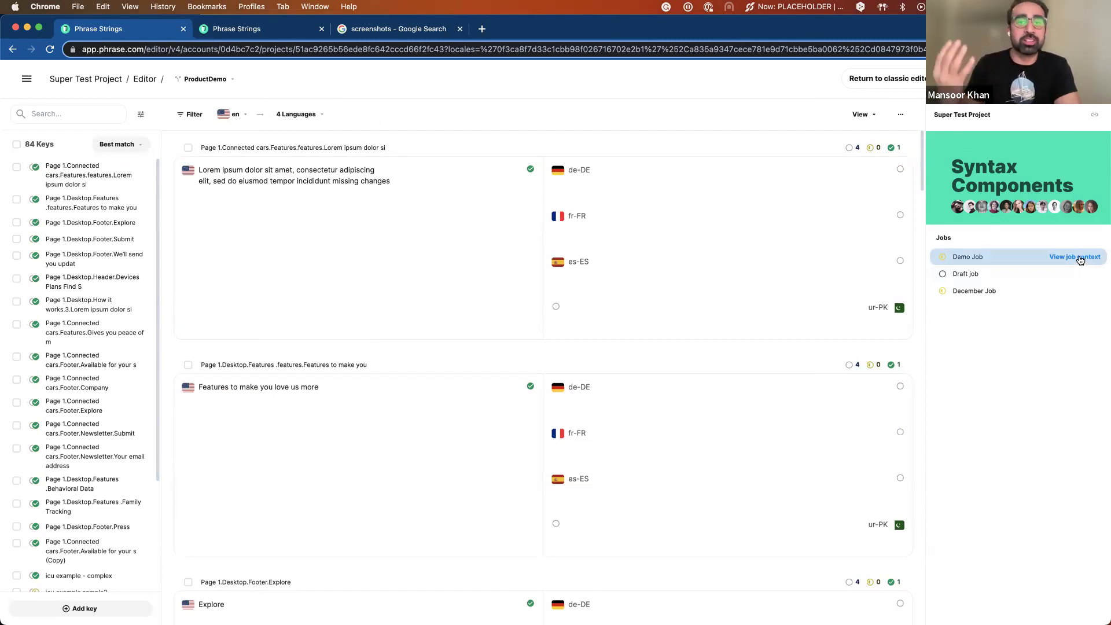
left_click(295, 114)
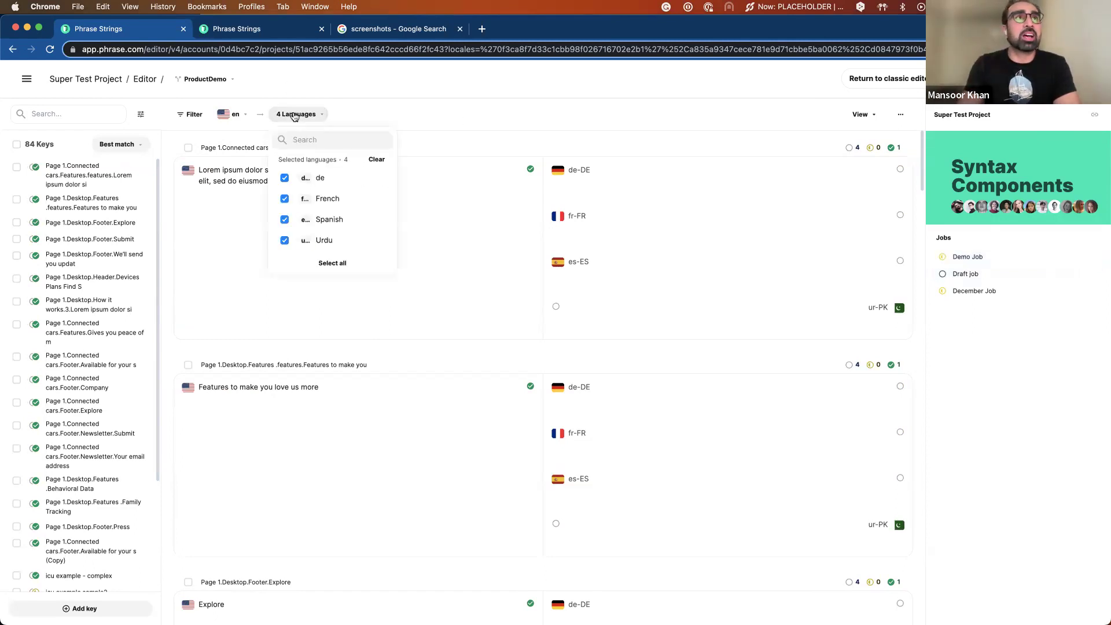
left_click(284, 200)
left_click(284, 200)
left_click(284, 200)
left_click(752, 113)
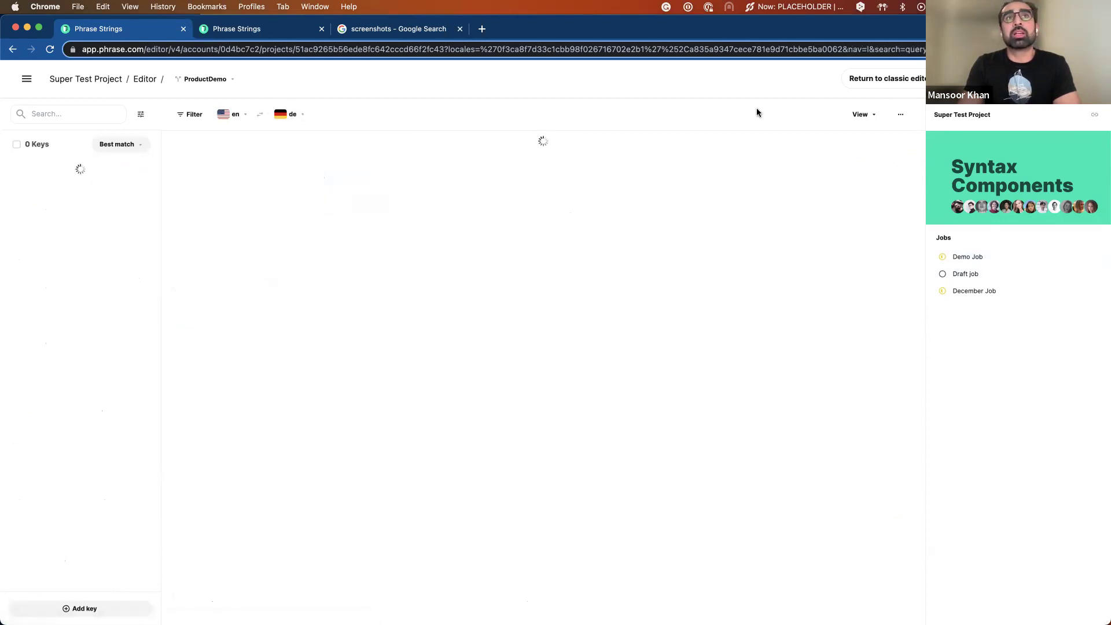
Open the job context of Demo Job and examine its progress, assignees, reviewers, start and due dates, and briefing text.
left_click(1094, 259)
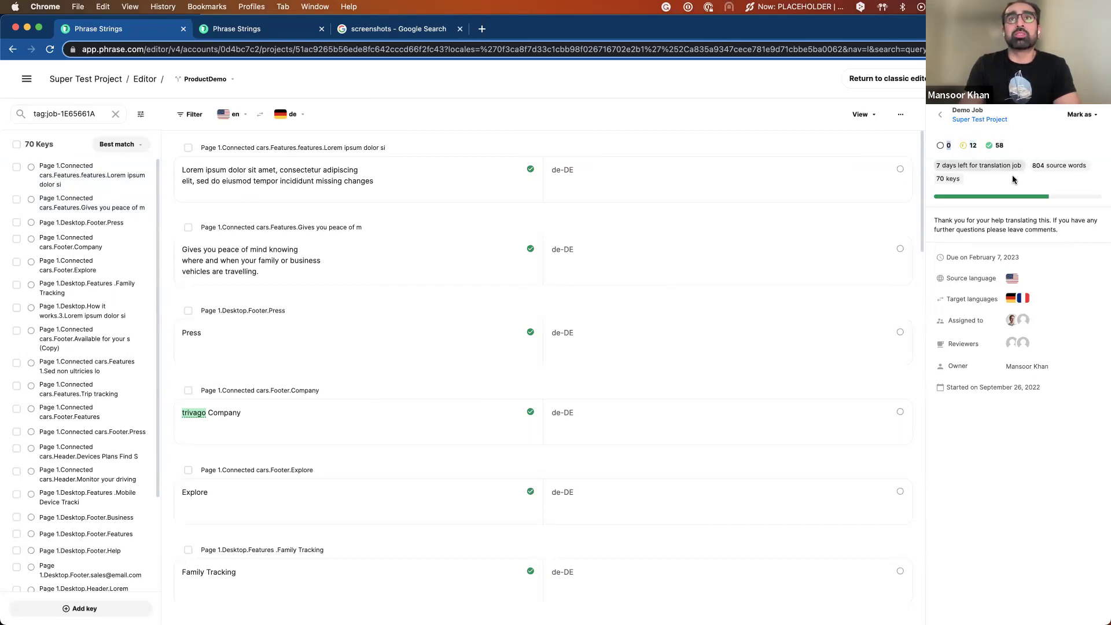
mouse_move(1005, 196)
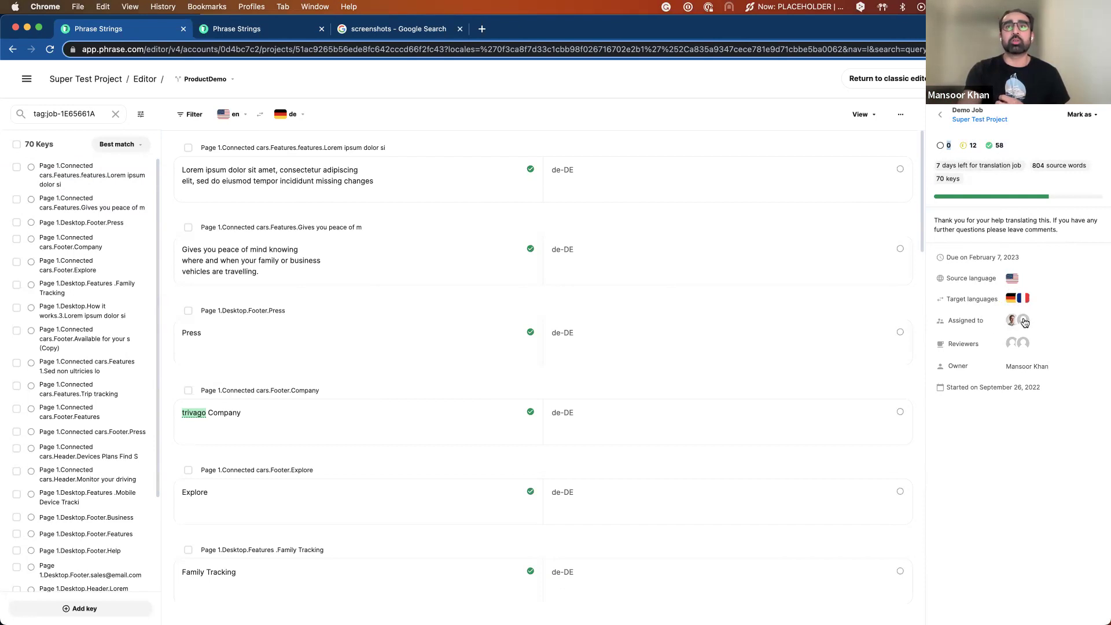
mouse_move(1024, 322)
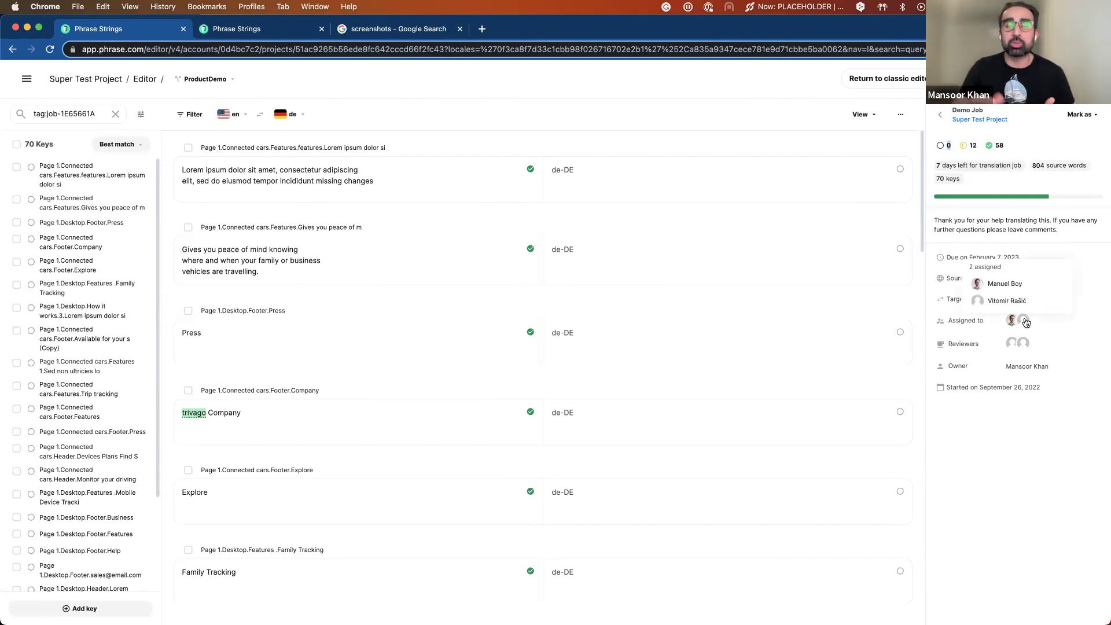
mouse_move(1026, 343)
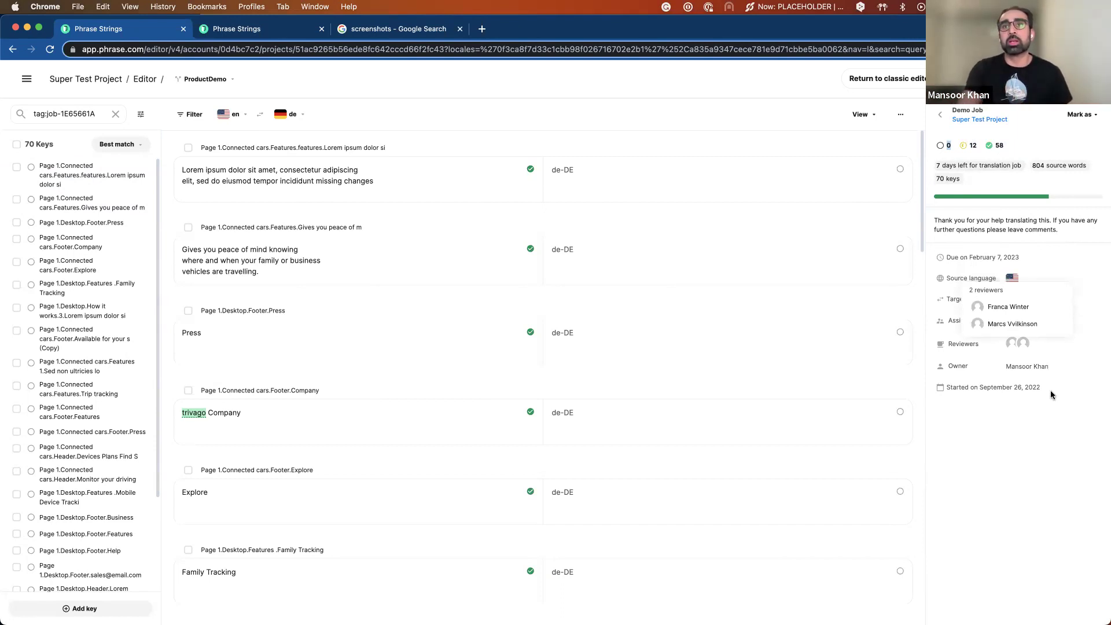
left_click_drag(962, 387, 1049, 387)
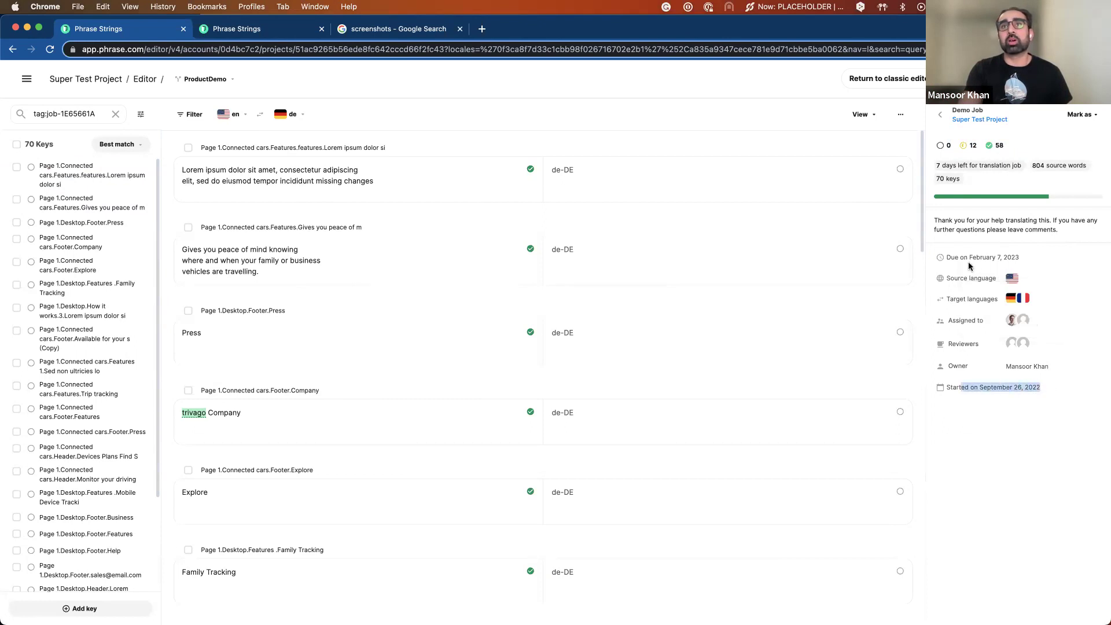
left_click(994, 259)
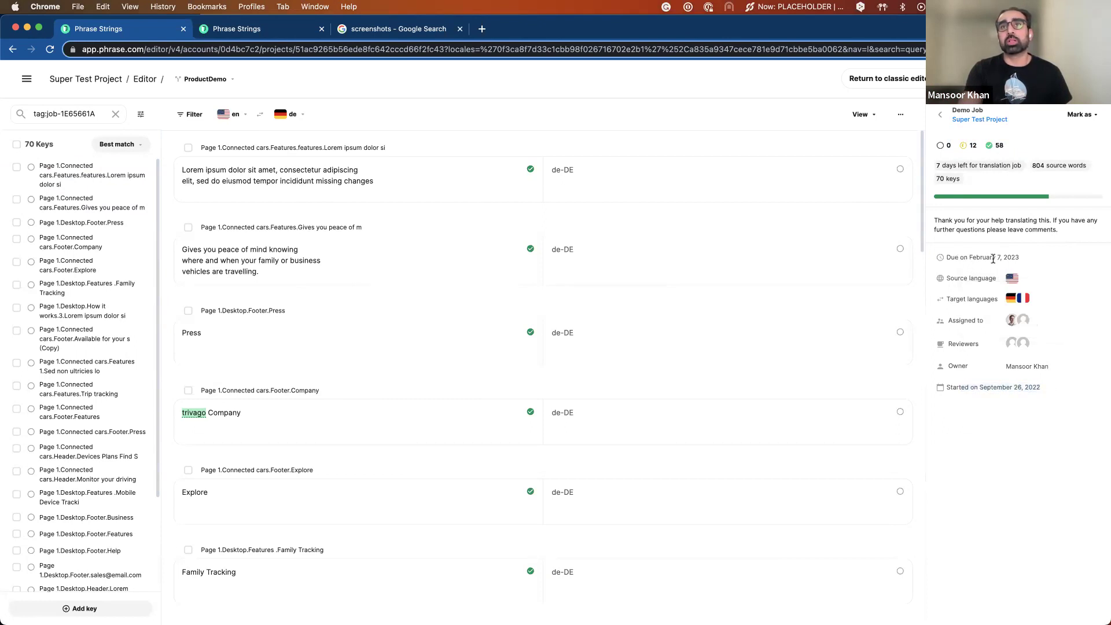
left_click(1023, 257)
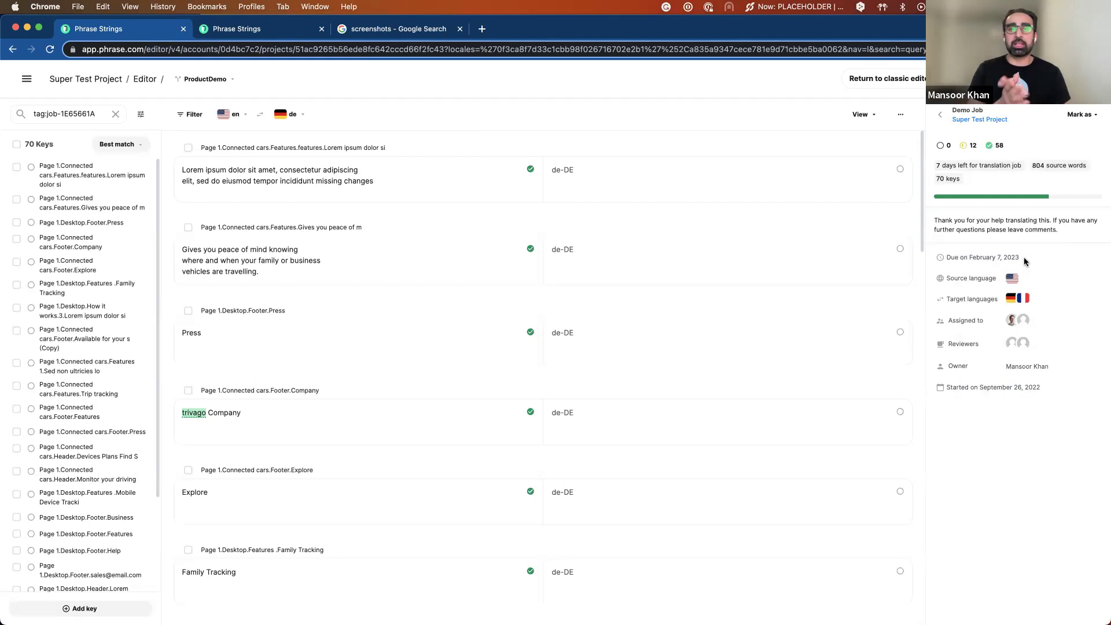
left_click(1057, 221)
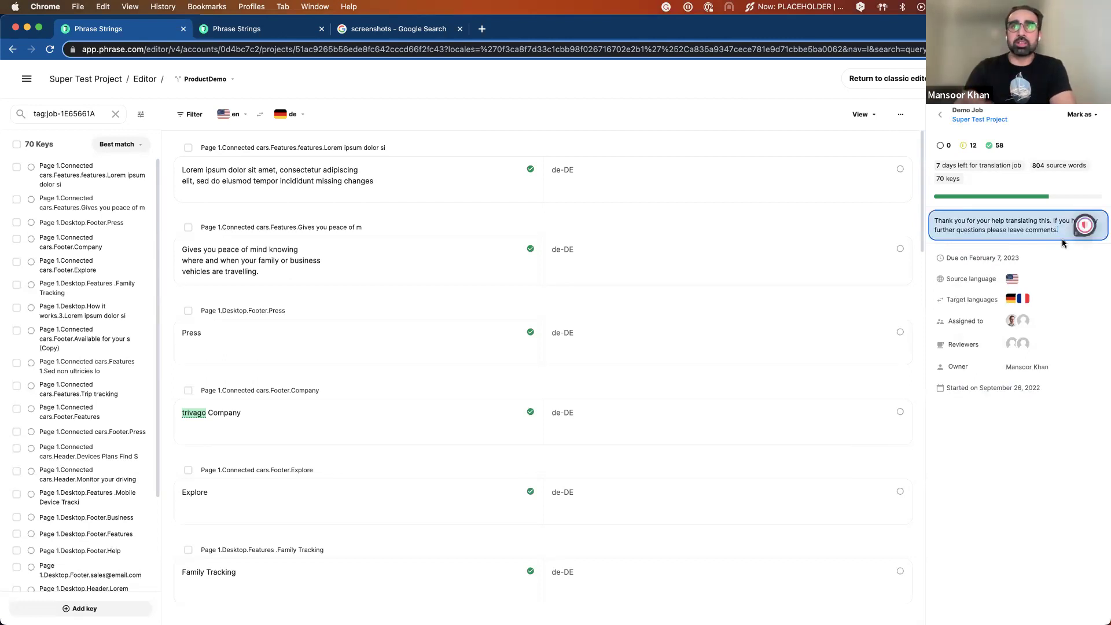
Add a separate line reading "Add" beneath the existing description of Demo Job and save it.
key("Return")
key("Return")
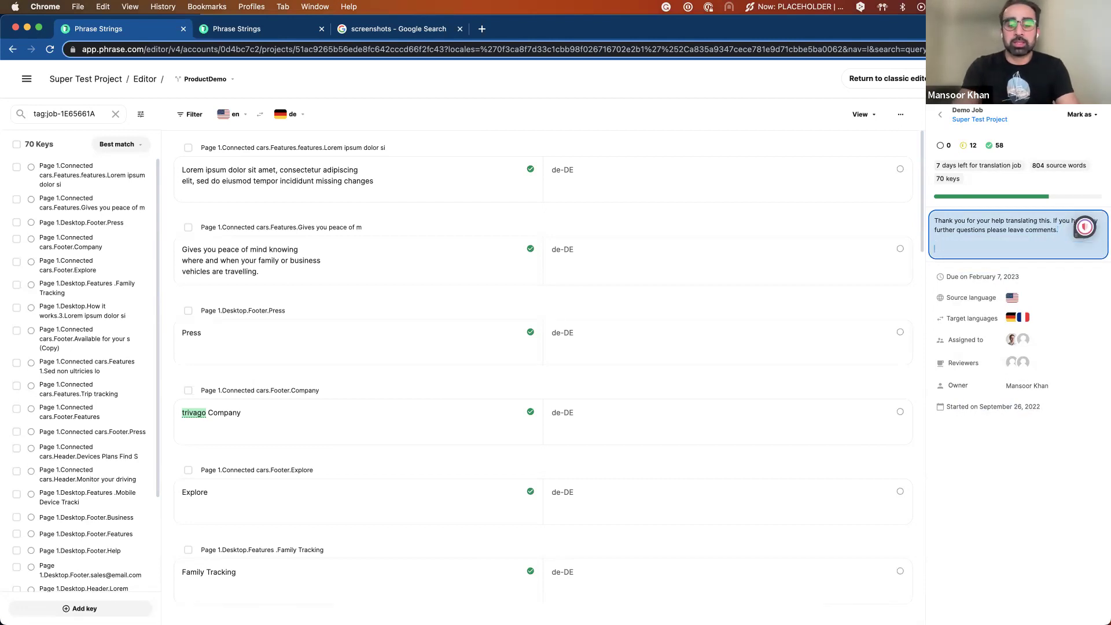
type("Add")
key("Return")
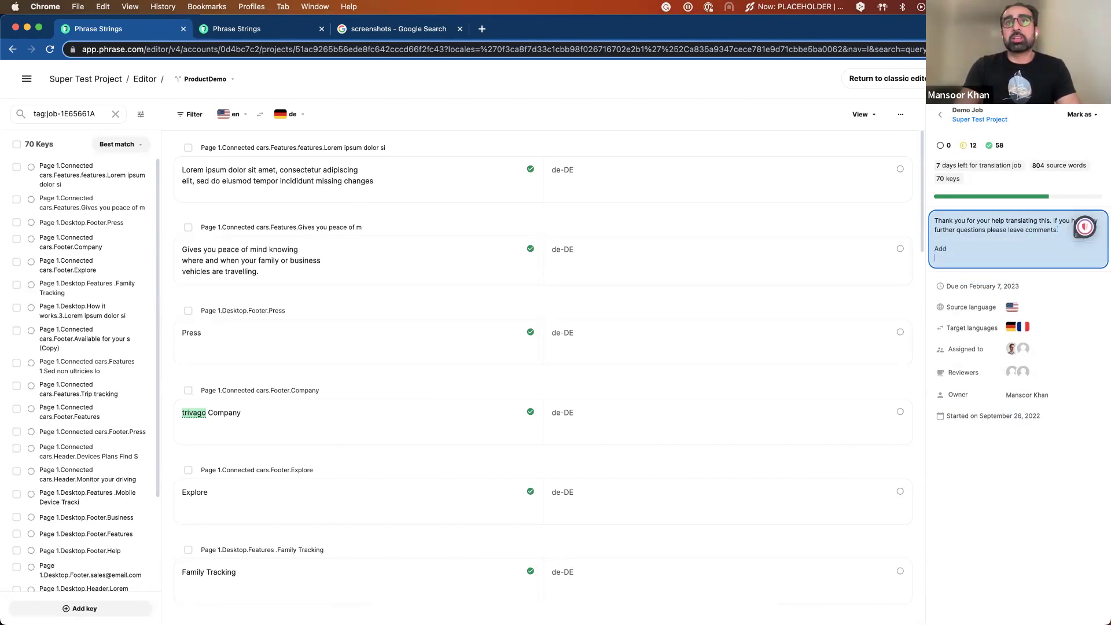
left_click(1072, 285)
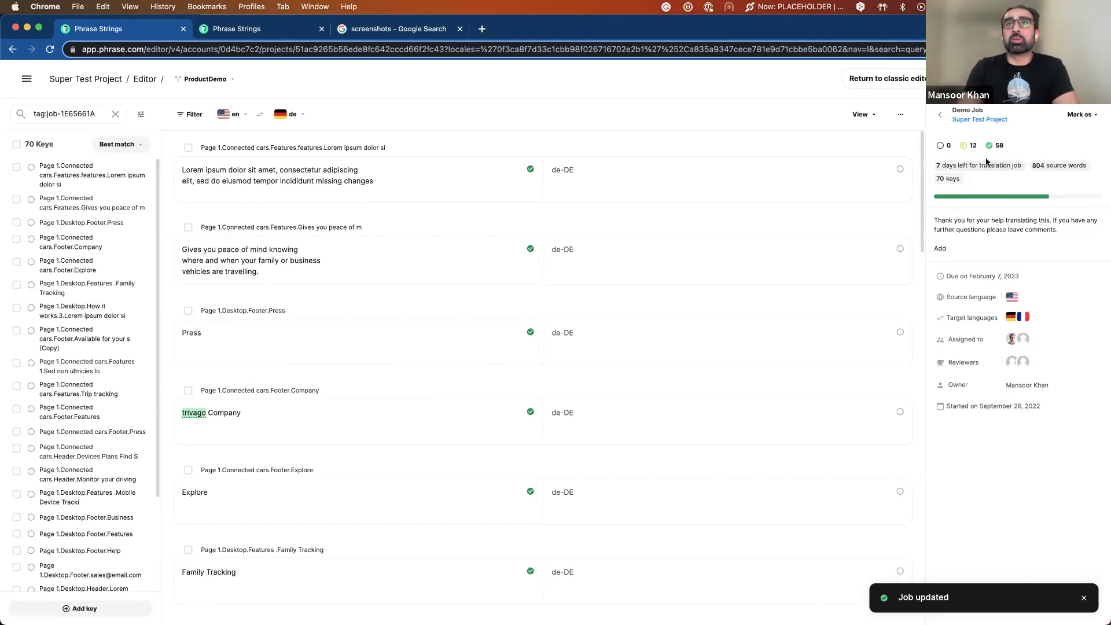
Open the Demo Job name for editing, leave it as is, and view the status options for the job and de-DE.
left_click(1020, 110)
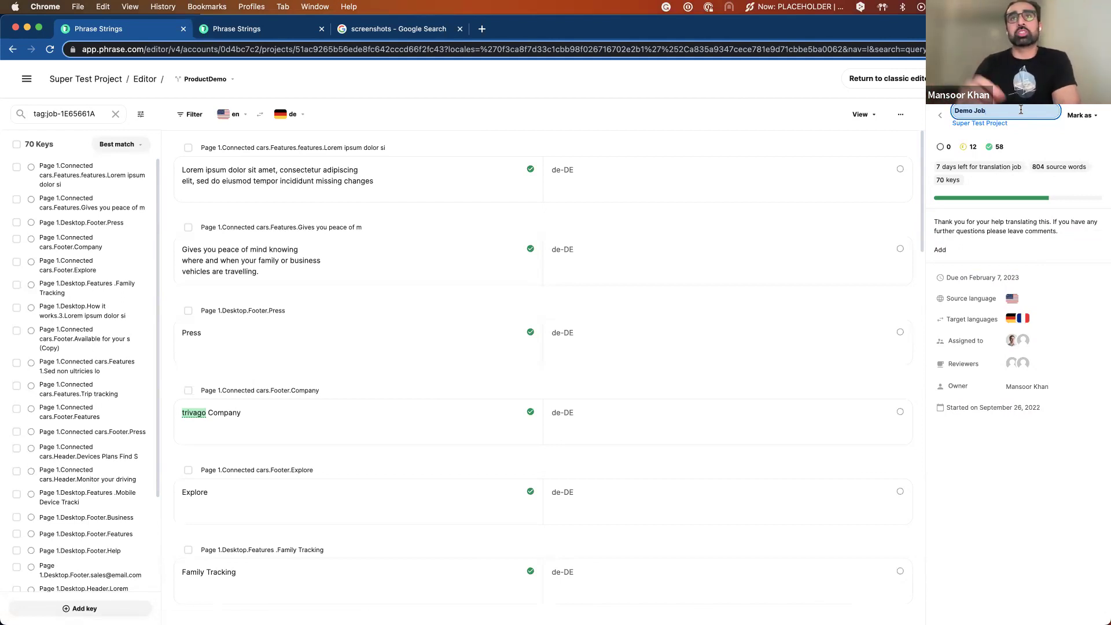
left_click(1059, 137)
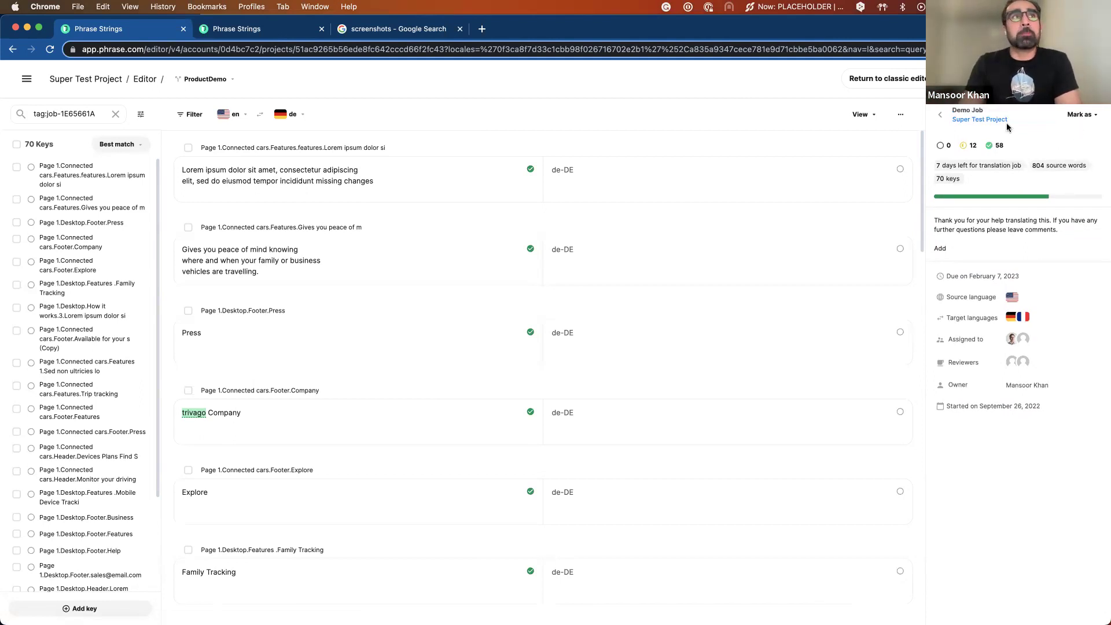
left_click(1091, 115)
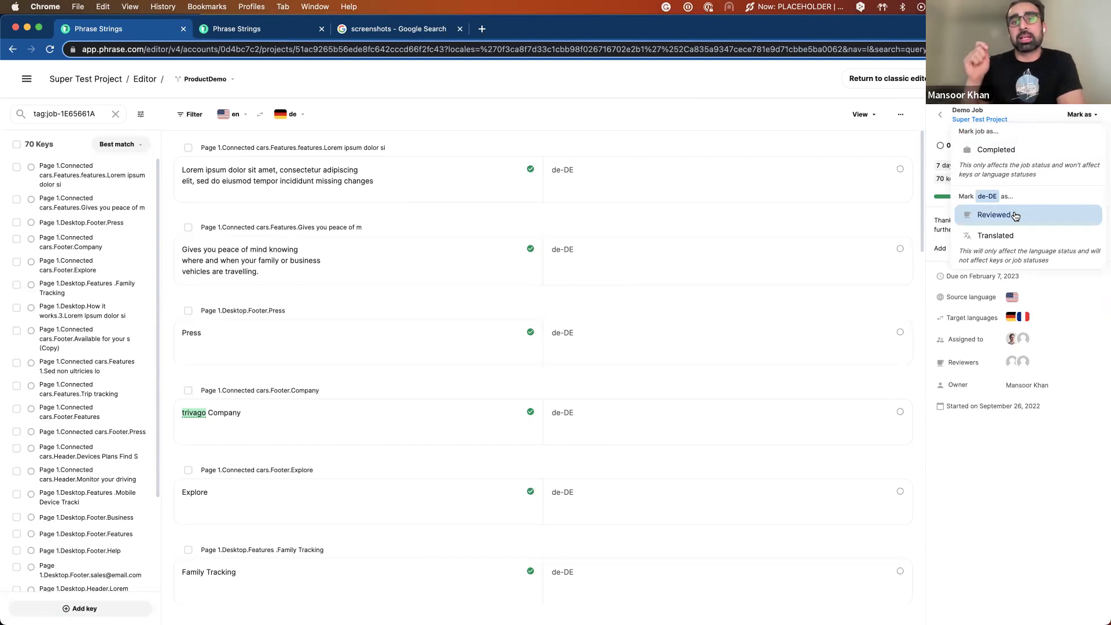
Switch the target language shown beside the English source from German to French.
left_click(288, 115)
left_click(284, 204)
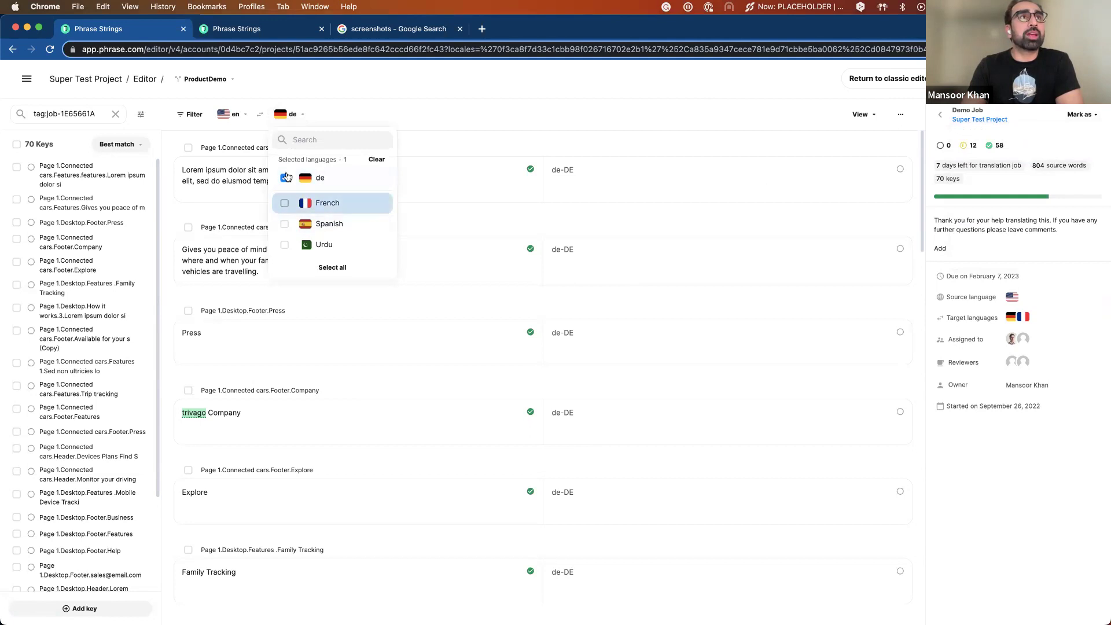
left_click(286, 182)
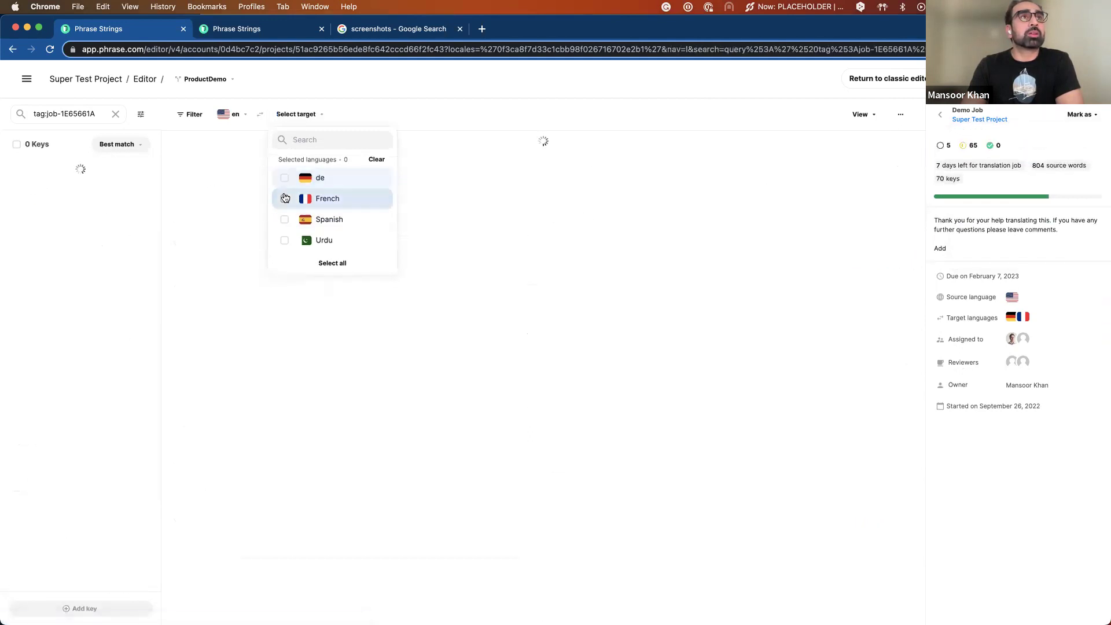
left_click(285, 180)
left_click(286, 180)
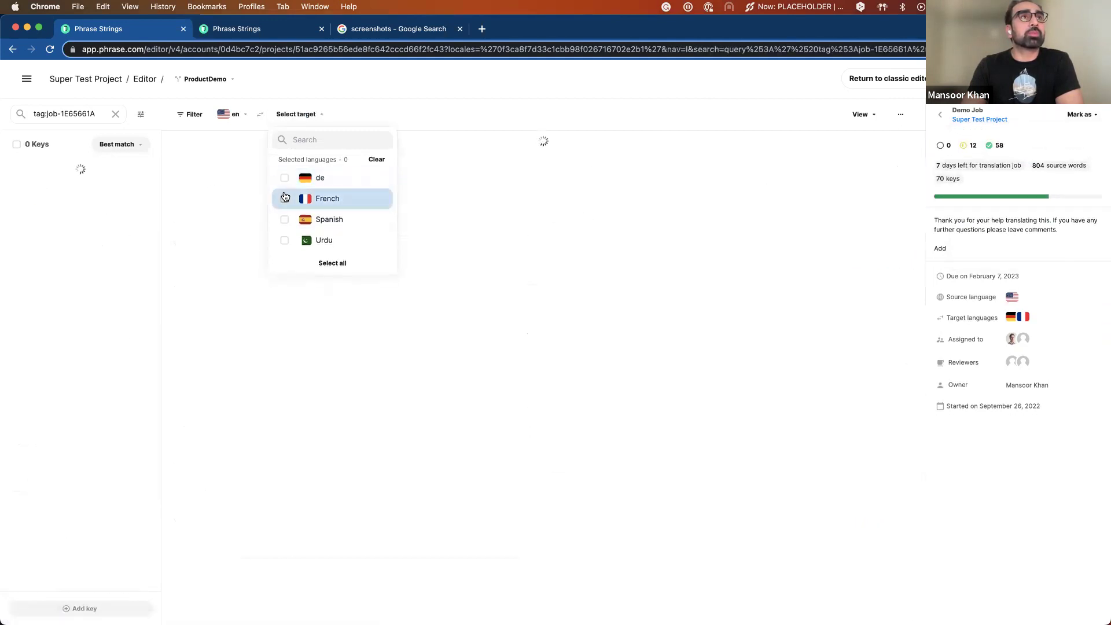
left_click(285, 197)
left_click(453, 103)
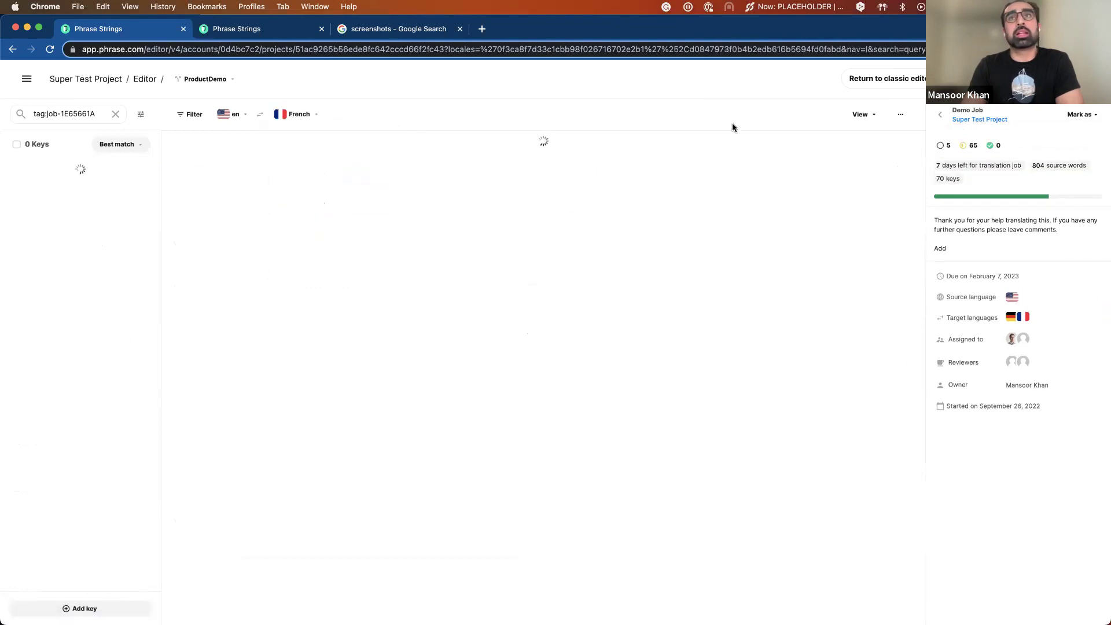
Examine the status options for marking the job and the fr-FR language, without applying any.
left_click(1090, 115)
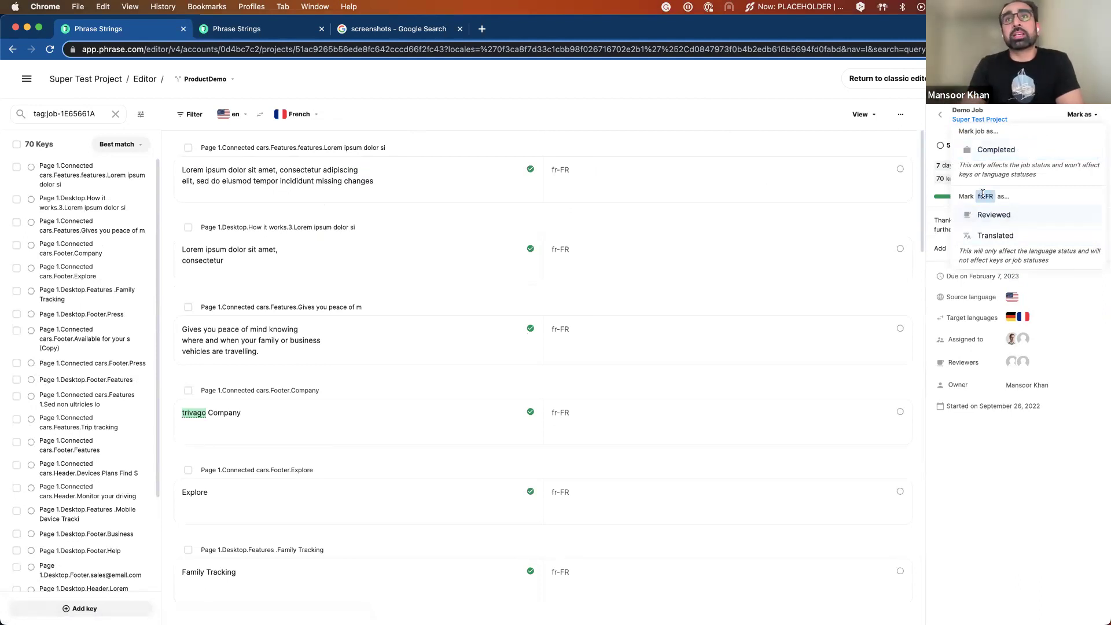
triple_click(1004, 196)
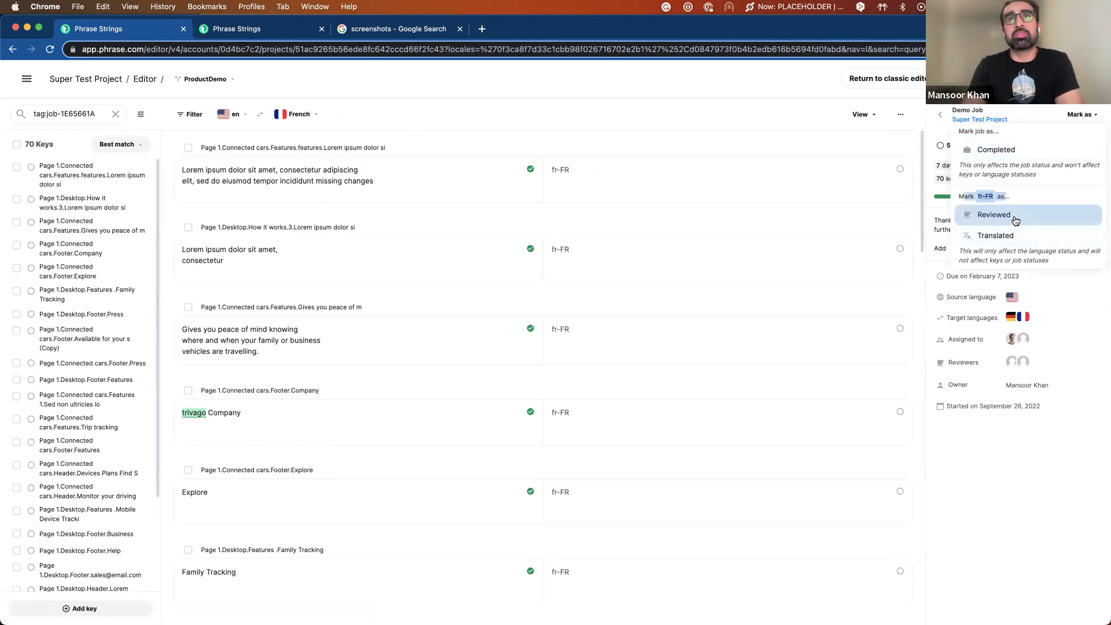
left_click(941, 132)
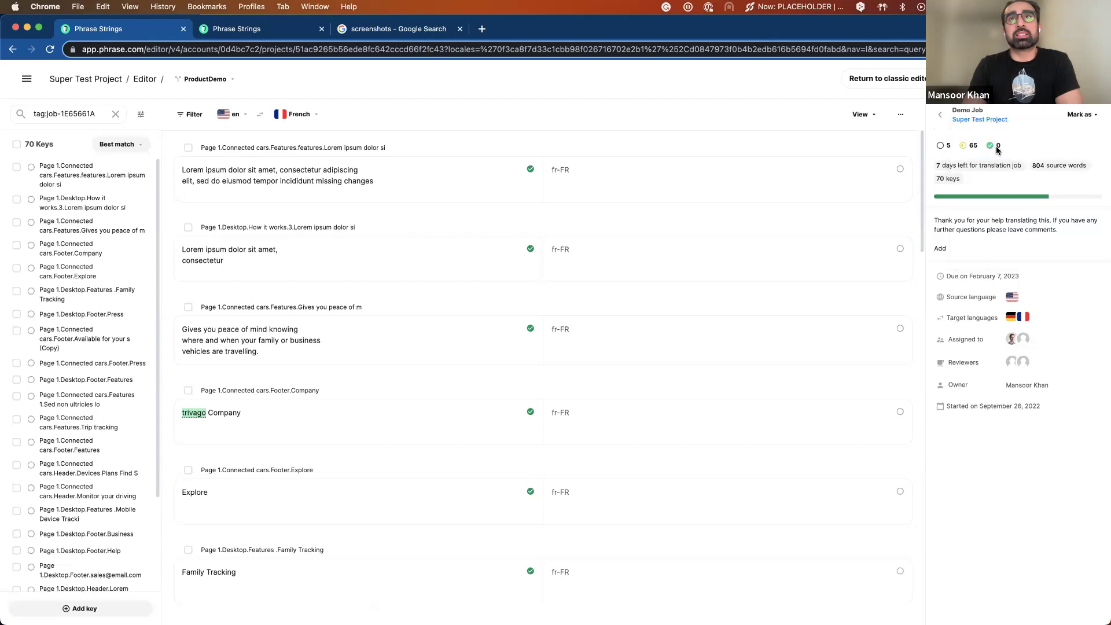
Leave Demo Job, view the job context of Draft job, and return to the project's job list.
left_click(941, 118)
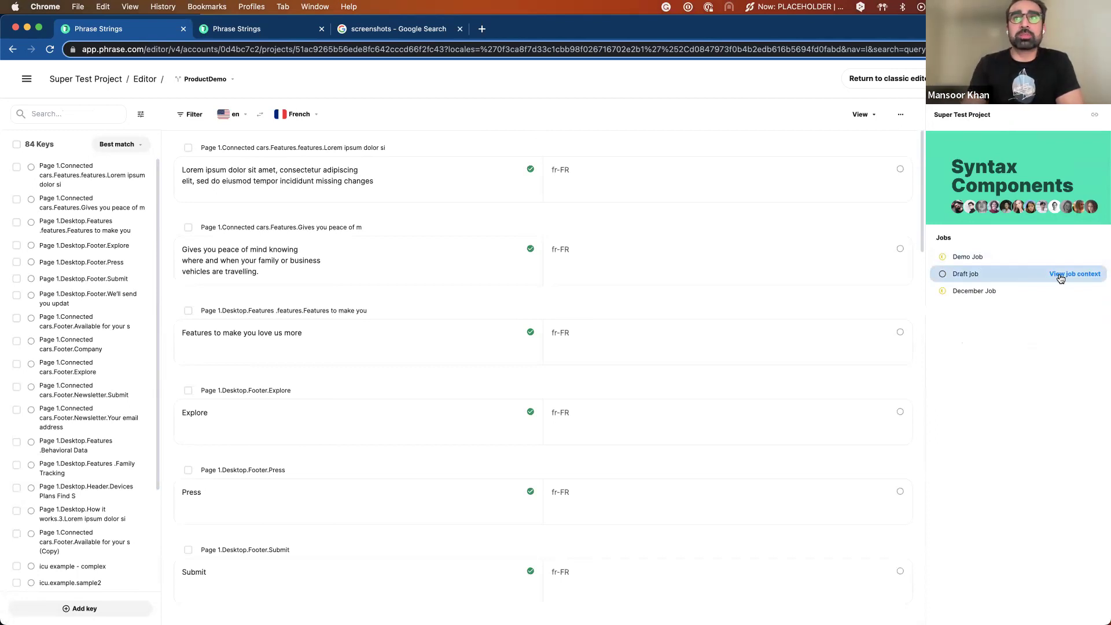
left_click(1062, 275)
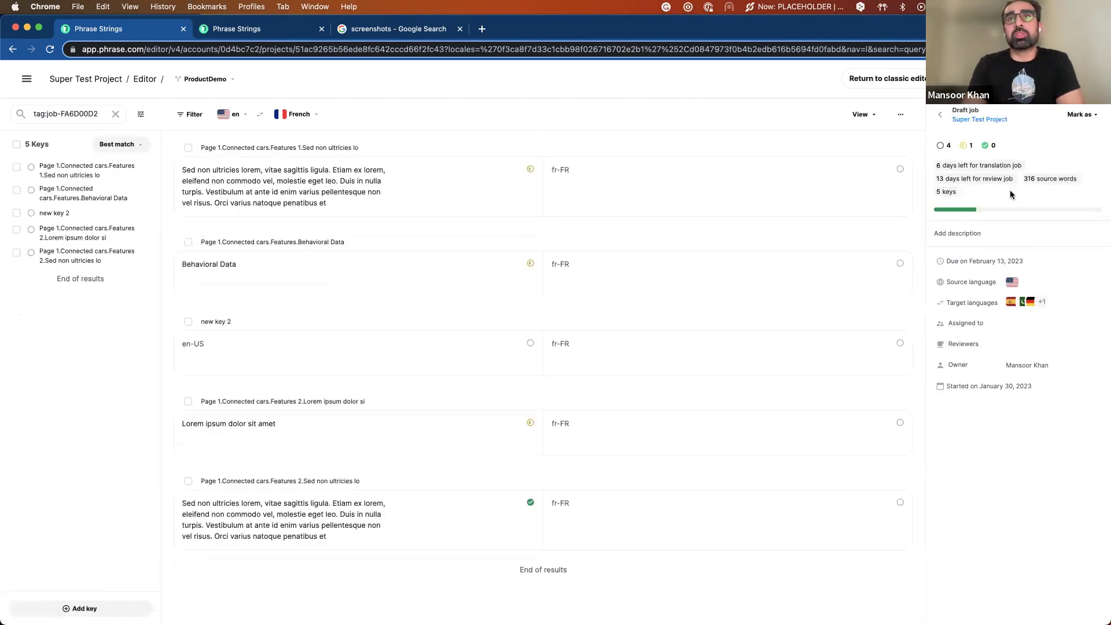
left_click(942, 116)
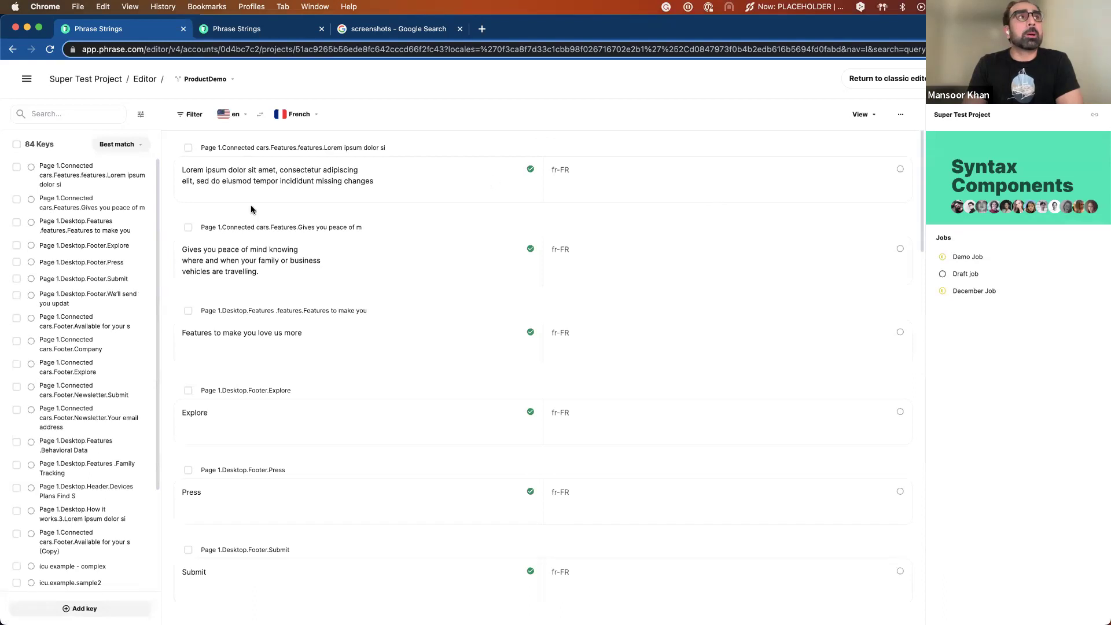
Search the keys for "more", and look over the content and key name fields of the advanced search.
left_click(94, 114)
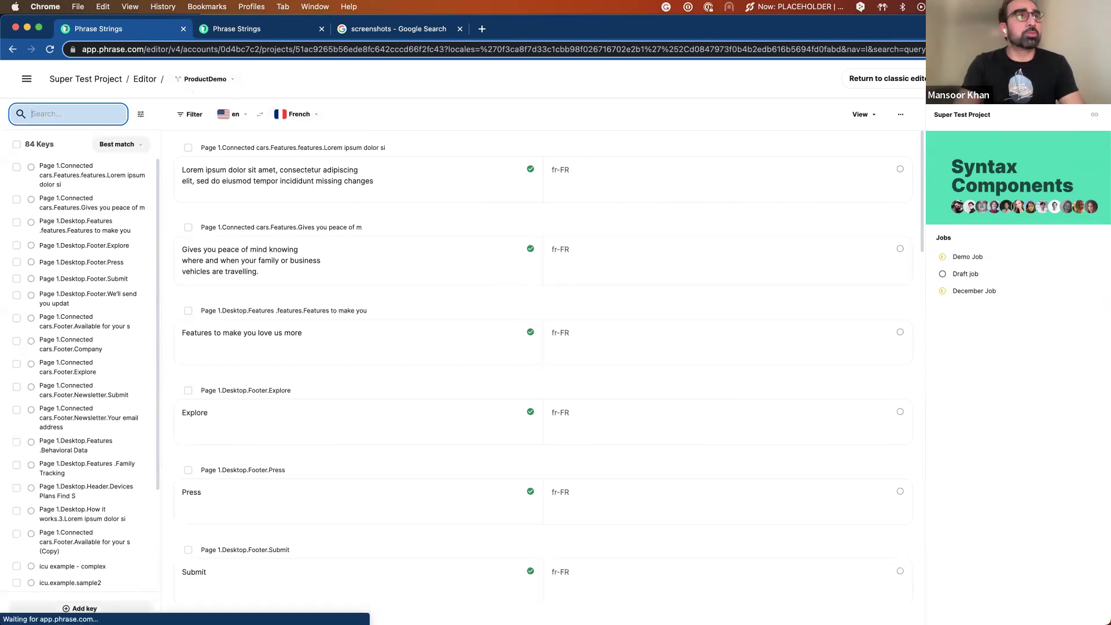
type("more")
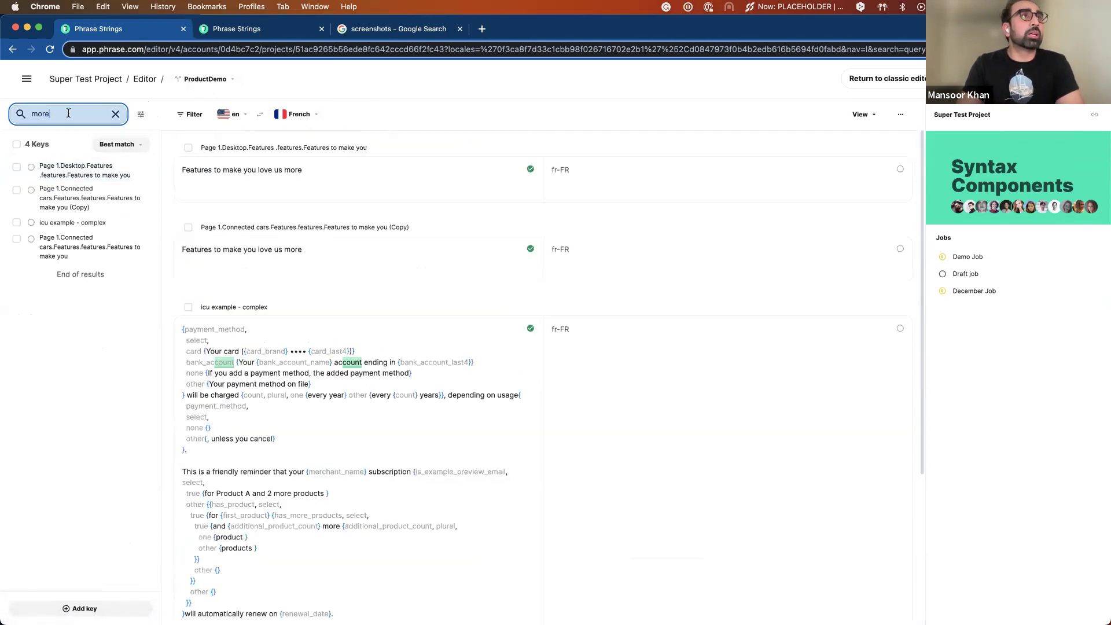
left_click(142, 115)
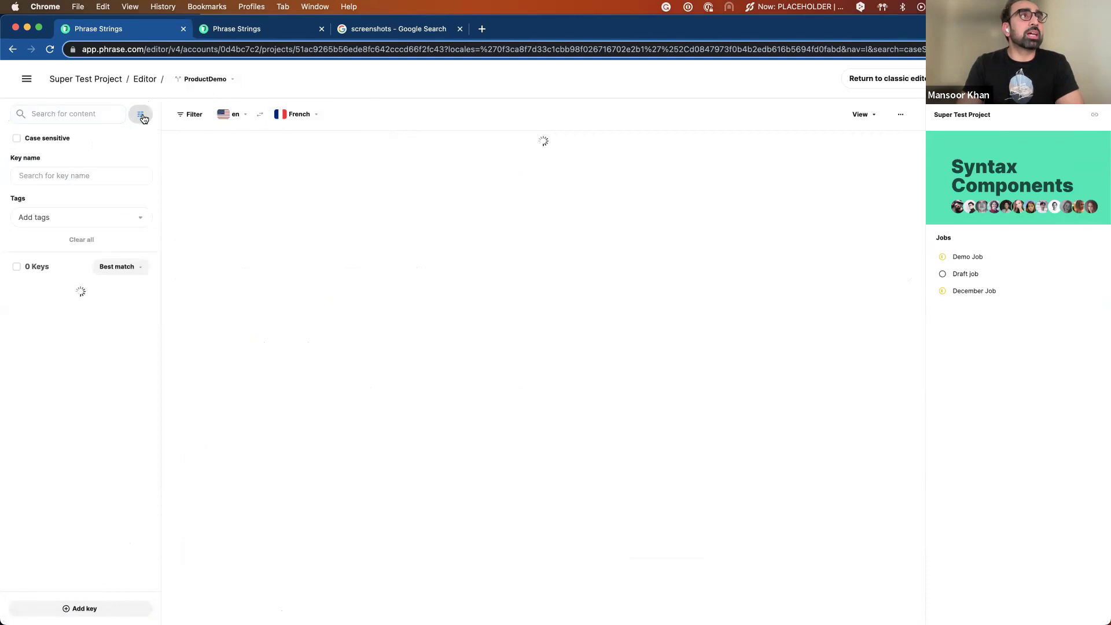
left_click(87, 114)
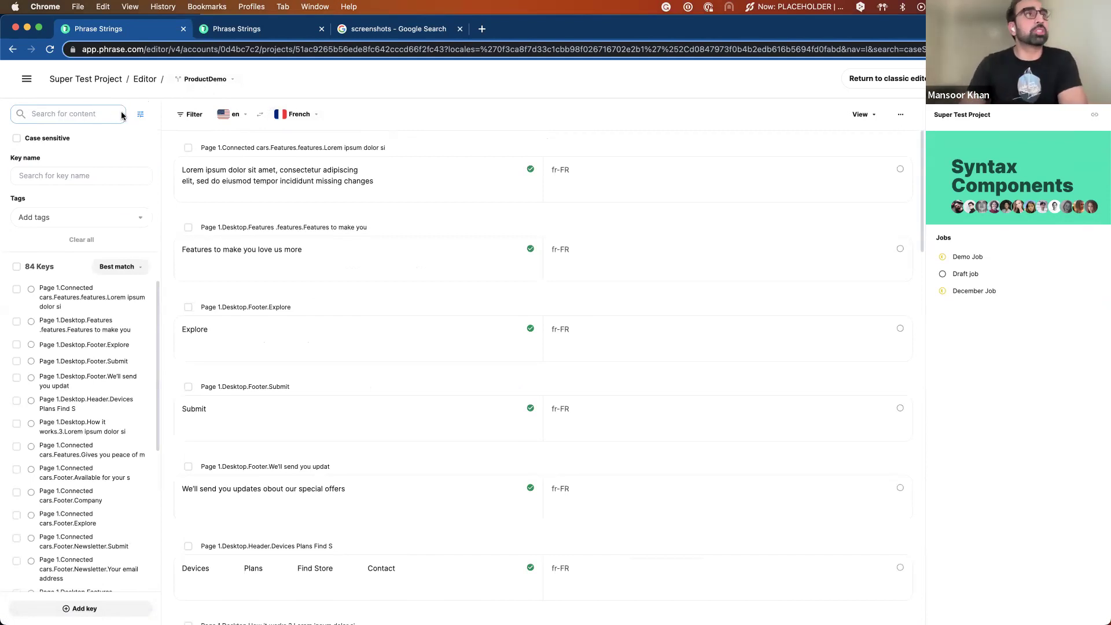
left_click(105, 114)
left_click(68, 178)
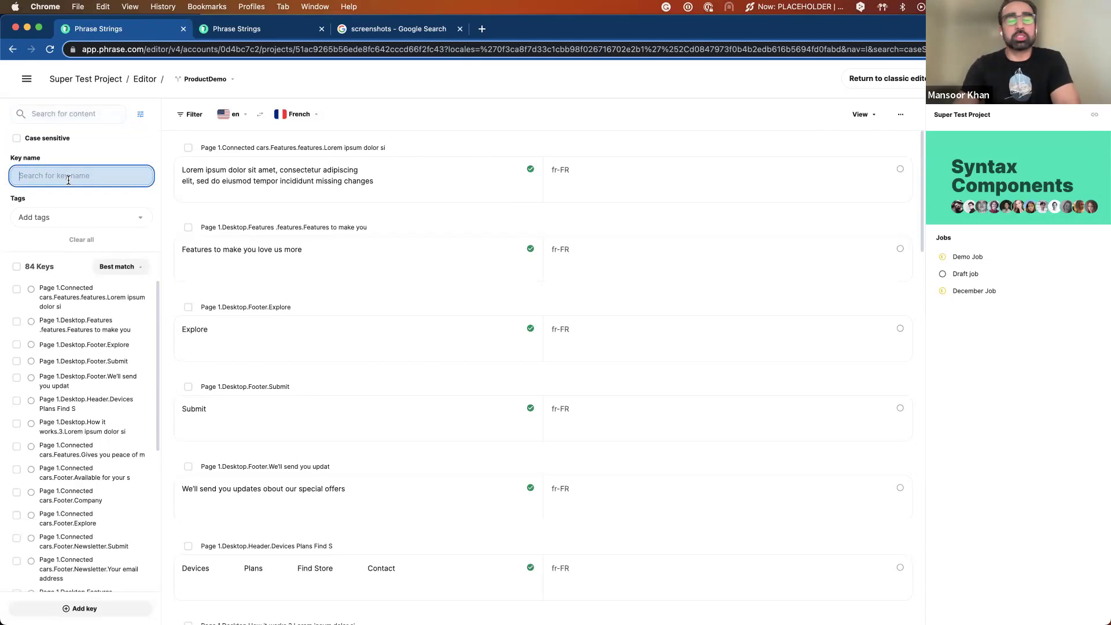
Filter the keys by the tag tag1 in the advanced search, and remove that tag filter again.
left_click(70, 217)
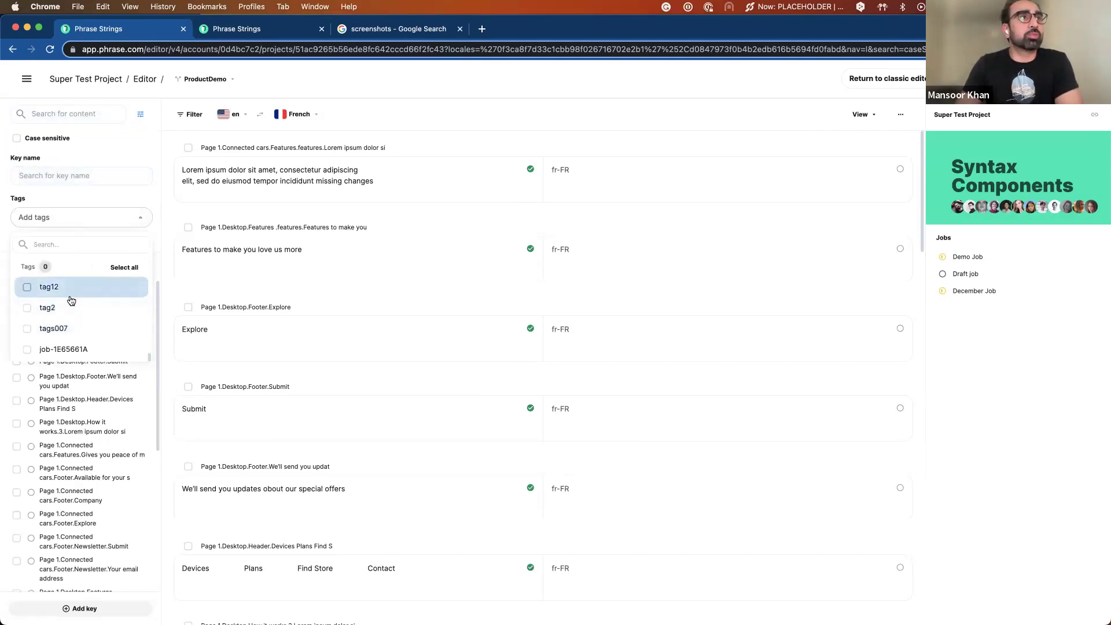
scroll(65, 300, "up", 1)
left_click(60, 294)
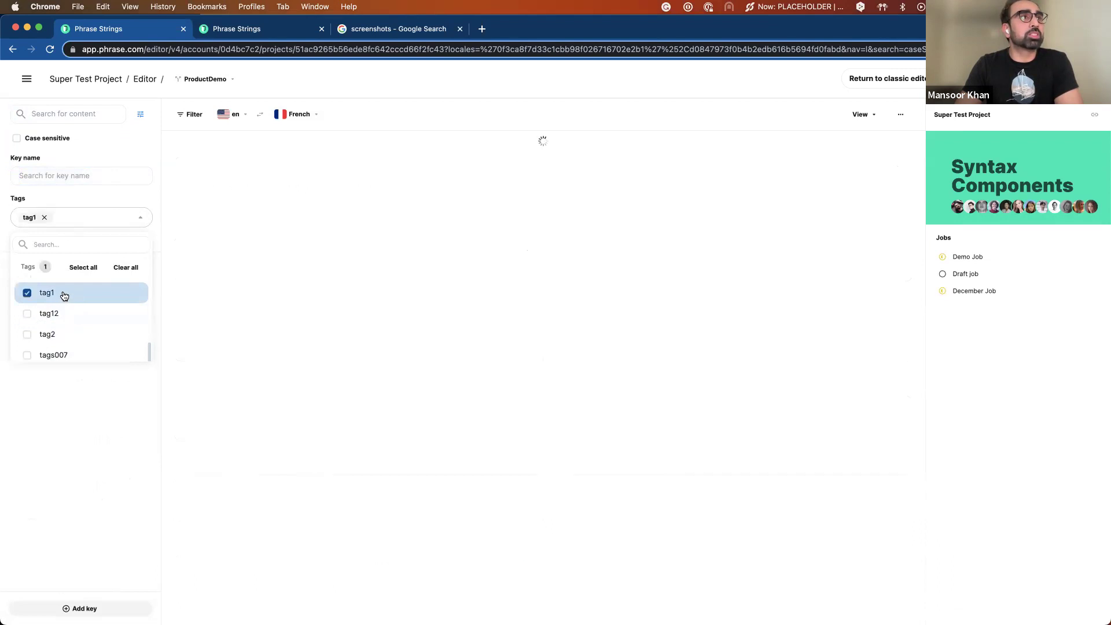
left_click(106, 195)
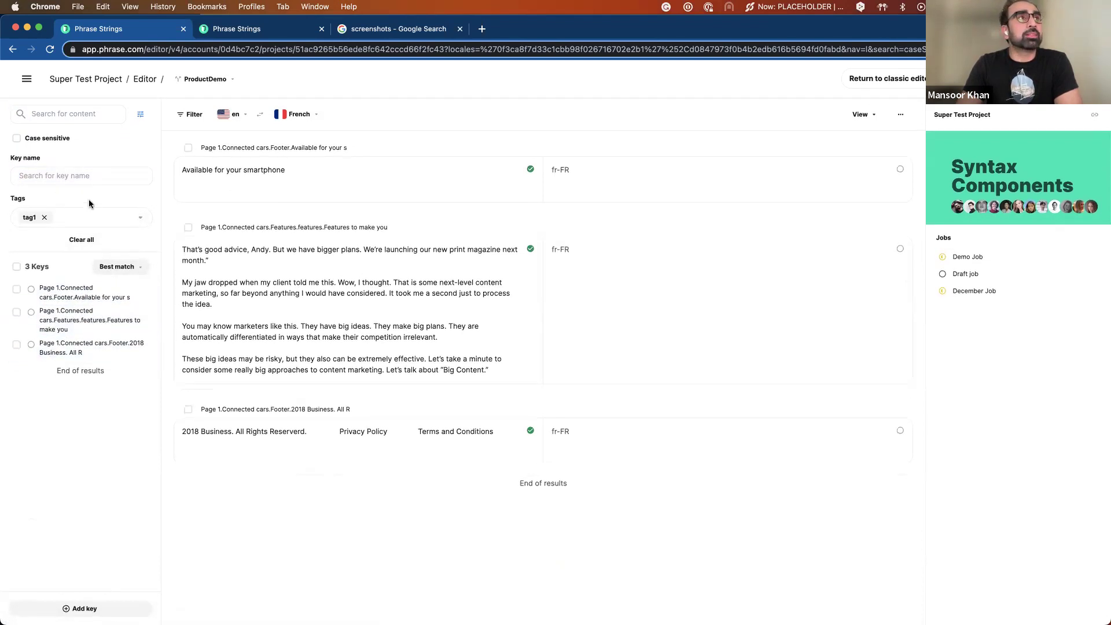
left_click(44, 218)
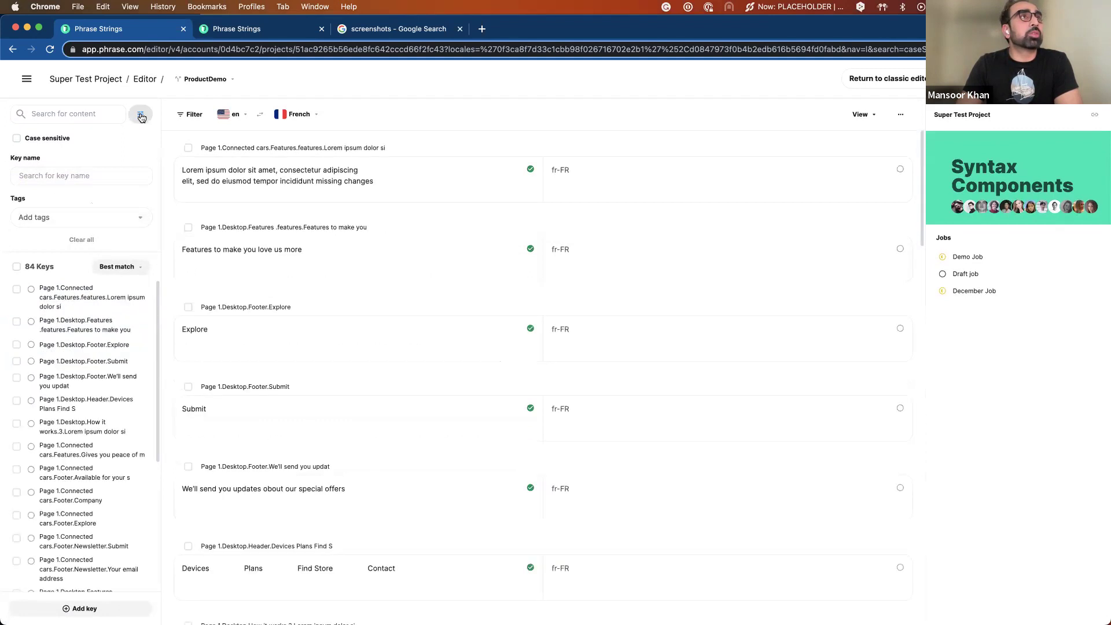
Return to the simple search and replace the search term with "icu".
left_click(141, 115)
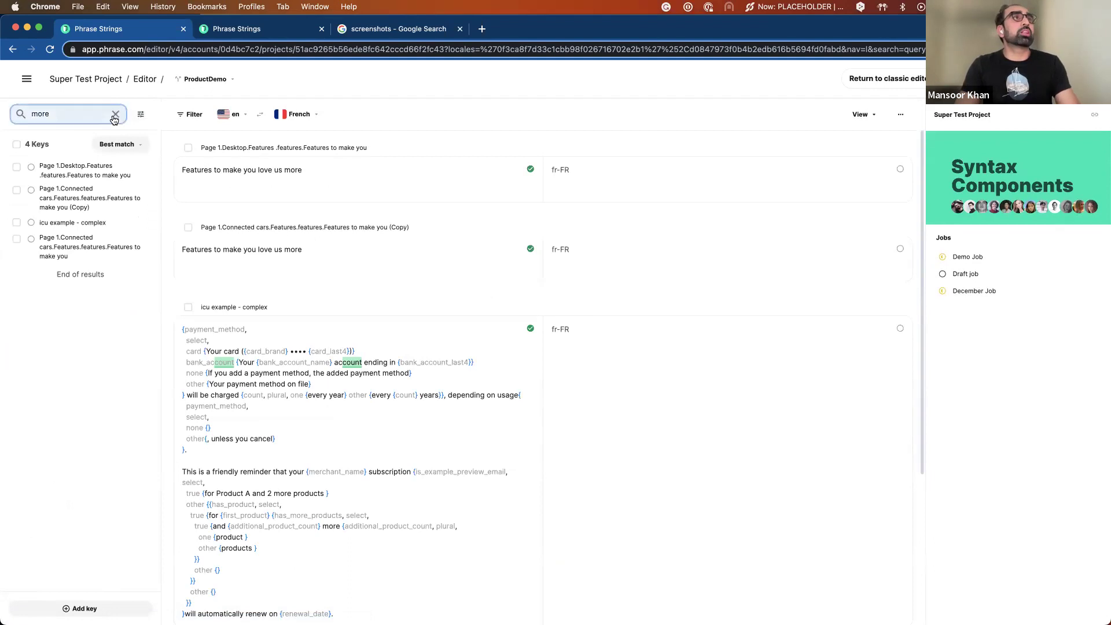
left_click(115, 114)
left_click(74, 109)
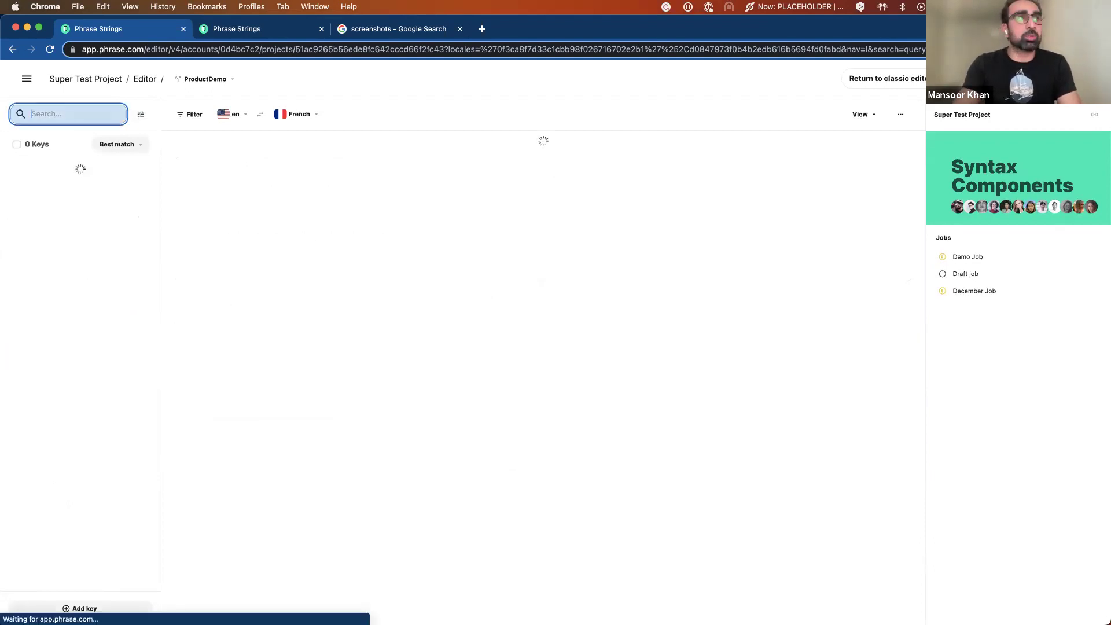
type("icu")
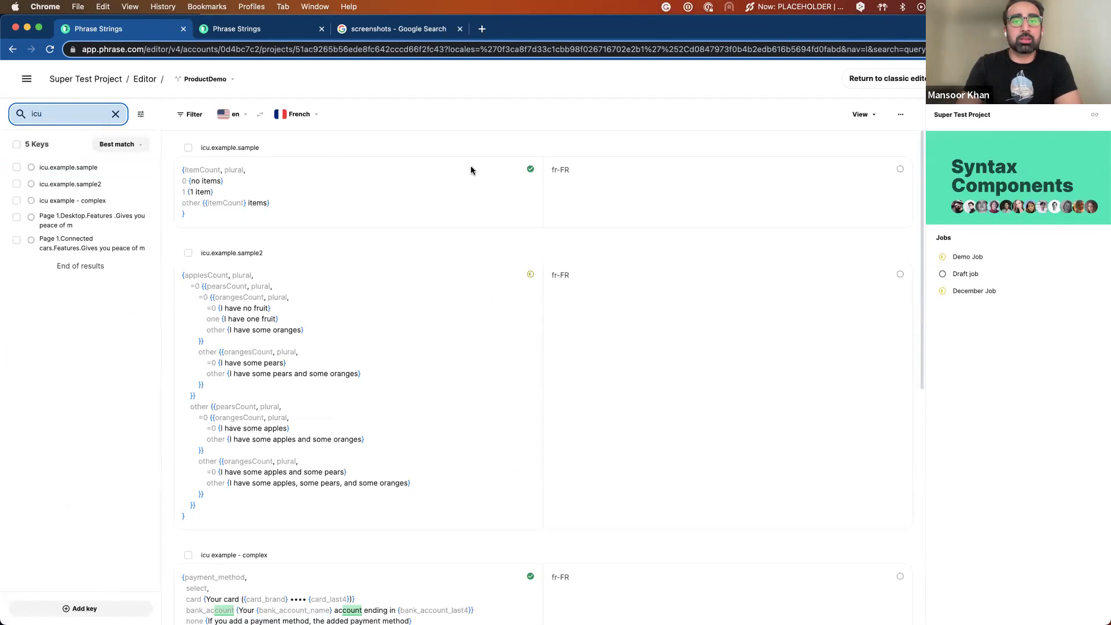
Open the ICU message preview for the English icu.example.sample and set itemCount to 1.
left_click(376, 205)
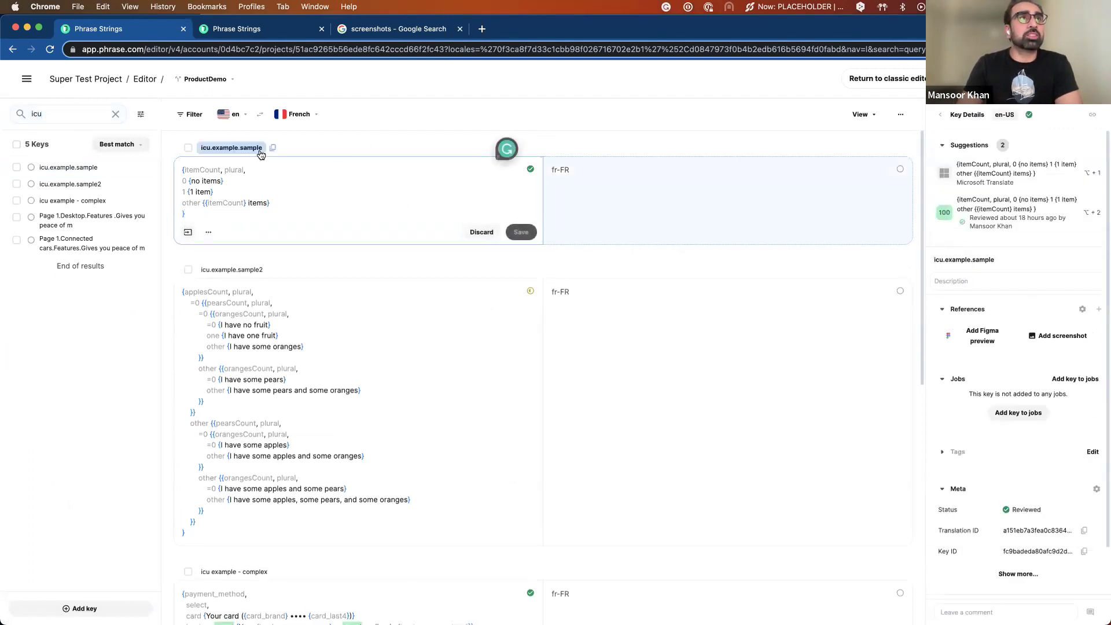
left_click(187, 233)
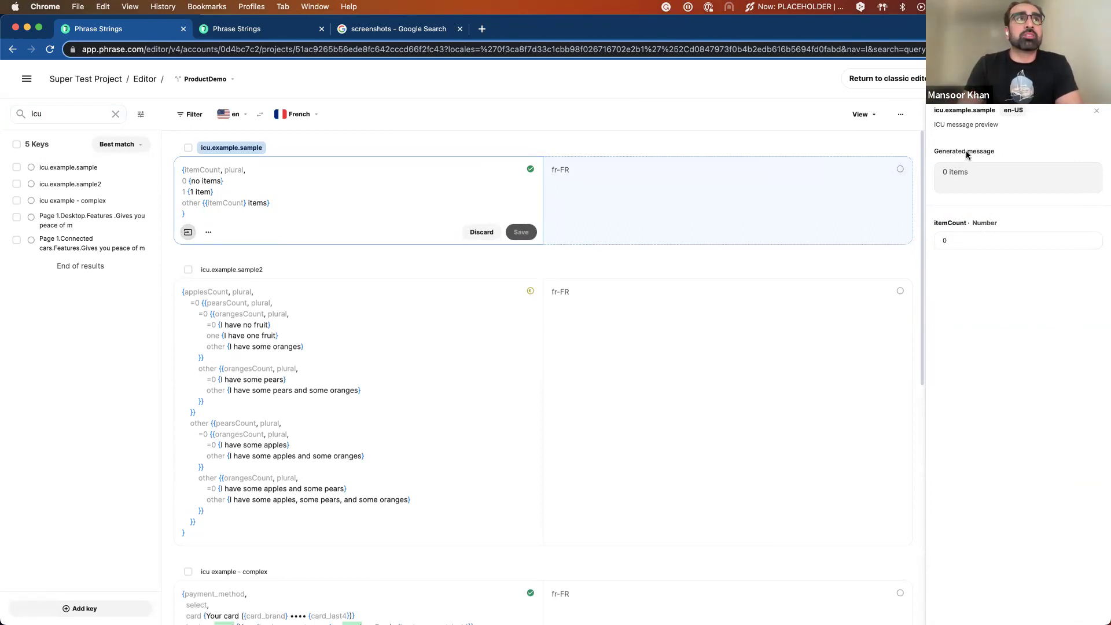
left_click(961, 241)
key("BackSpace")
type("1")
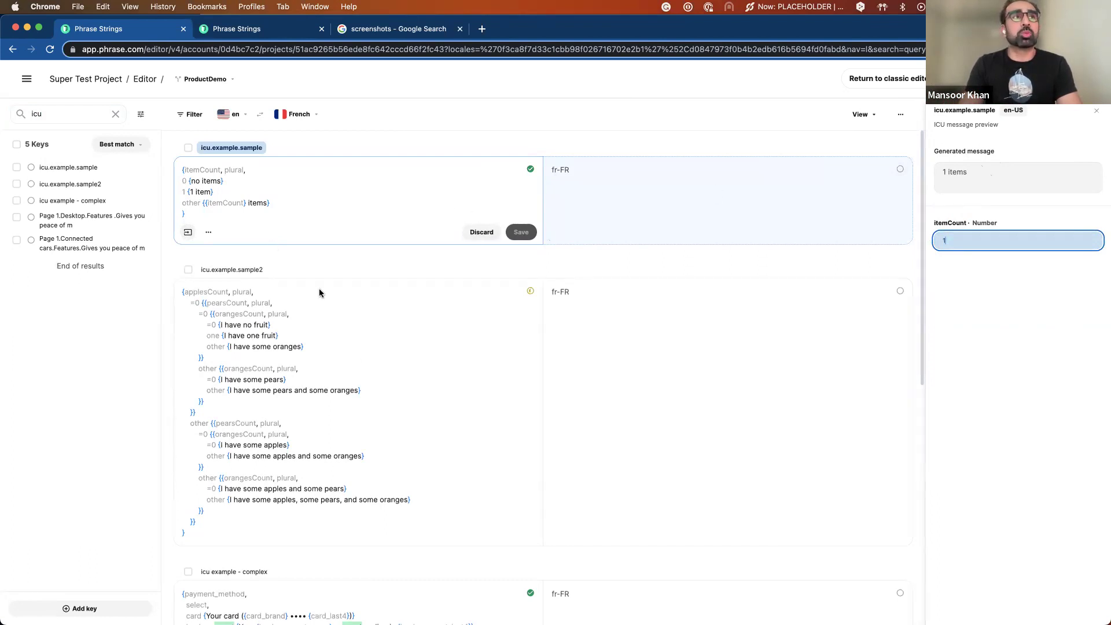
Open the ICU message preview for the English source of icu.example.sample2.
scroll(364, 370, "down", 3)
left_click(422, 354)
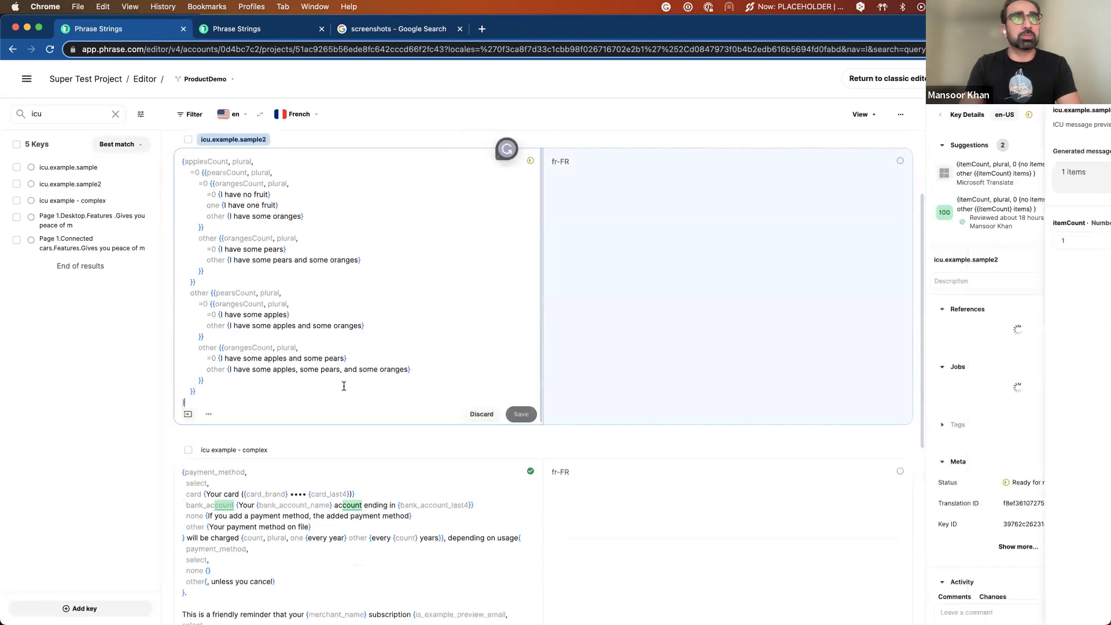
left_click(188, 412)
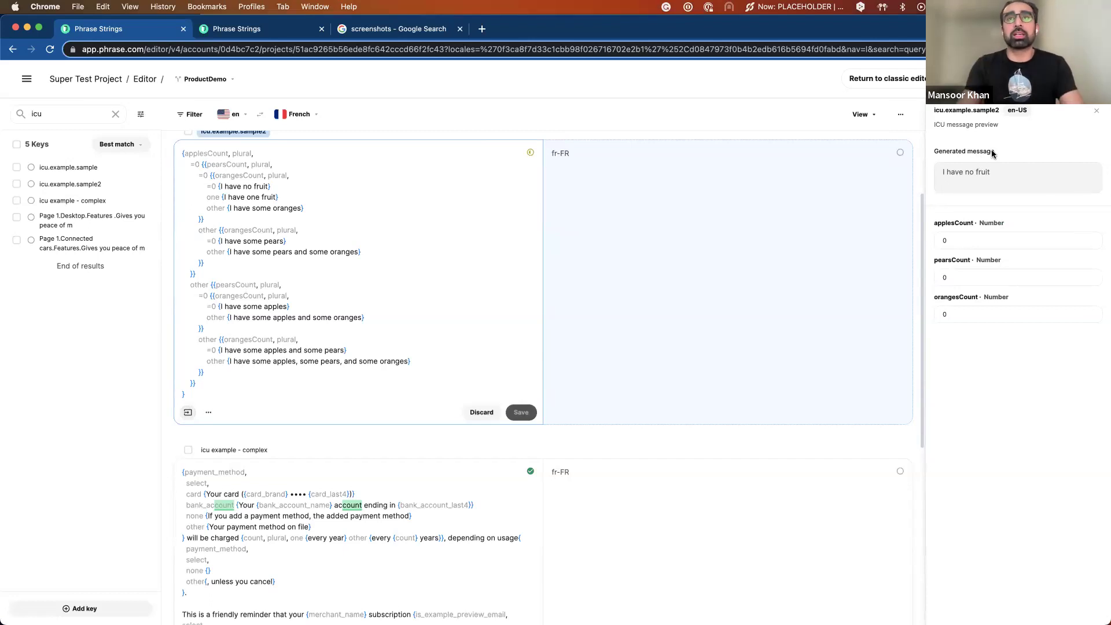
Open the ICU message preview for the English source of icu example - complex and look through its variables.
scroll(307, 406, "down", 2)
scroll(307, 405, "up", 3)
scroll(307, 406, "up", 2)
scroll(306, 403, "down", 6)
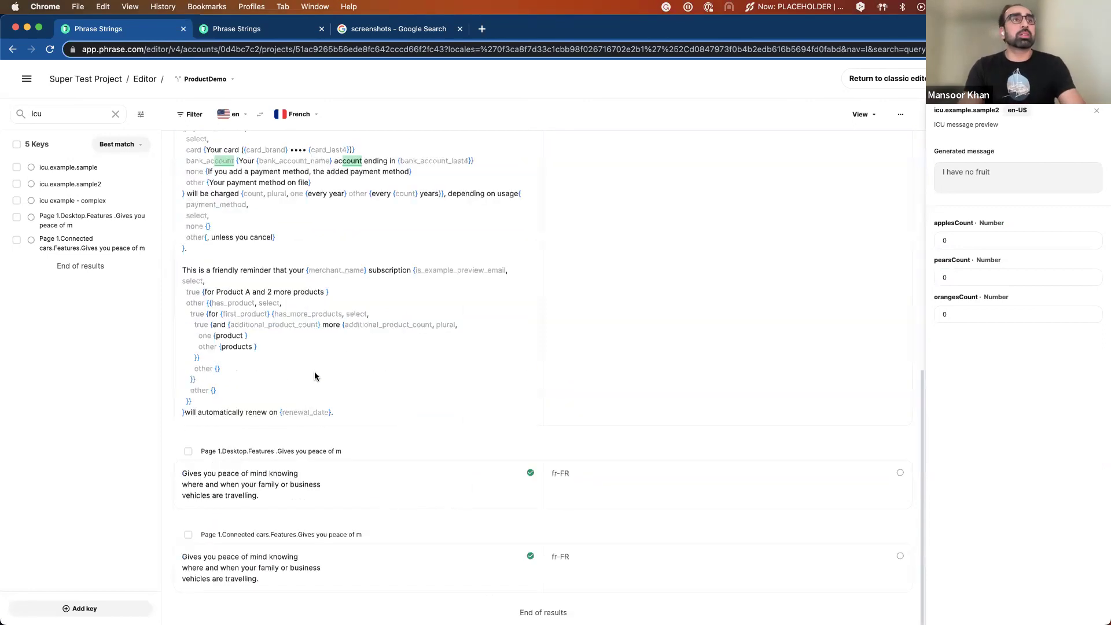
scroll(315, 373, "down", 2)
left_click(352, 438)
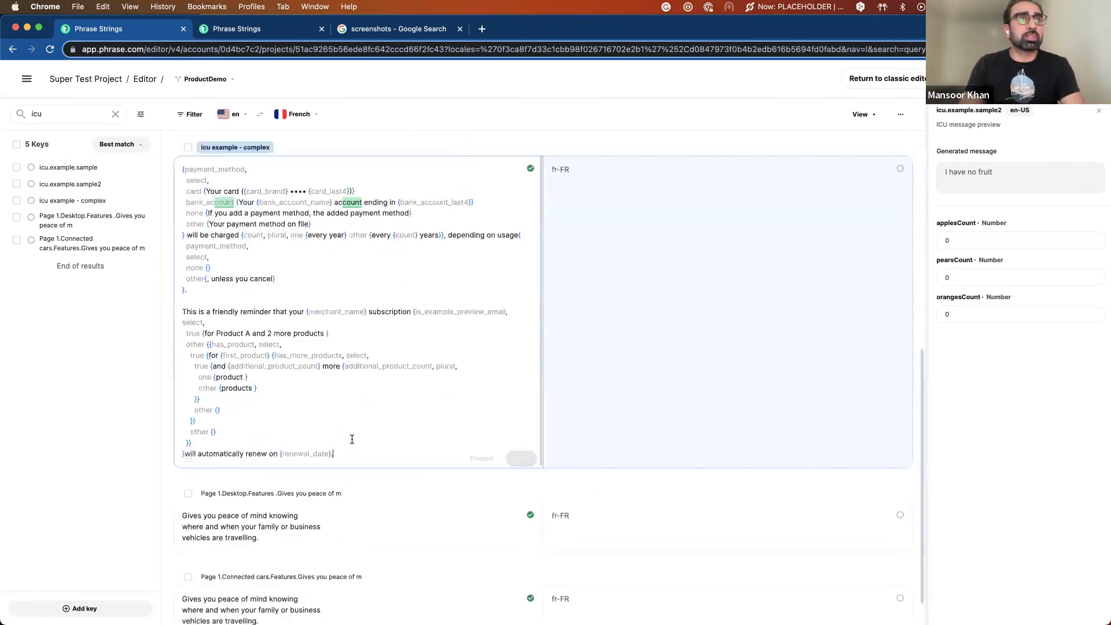
left_click(188, 457)
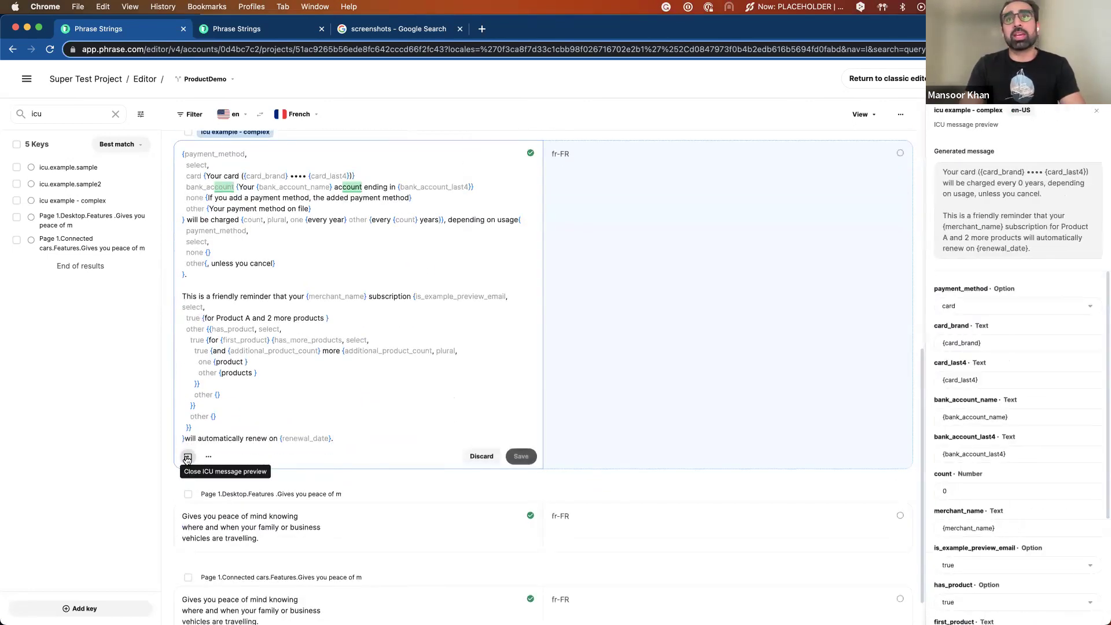
scroll(995, 370, "down", 5)
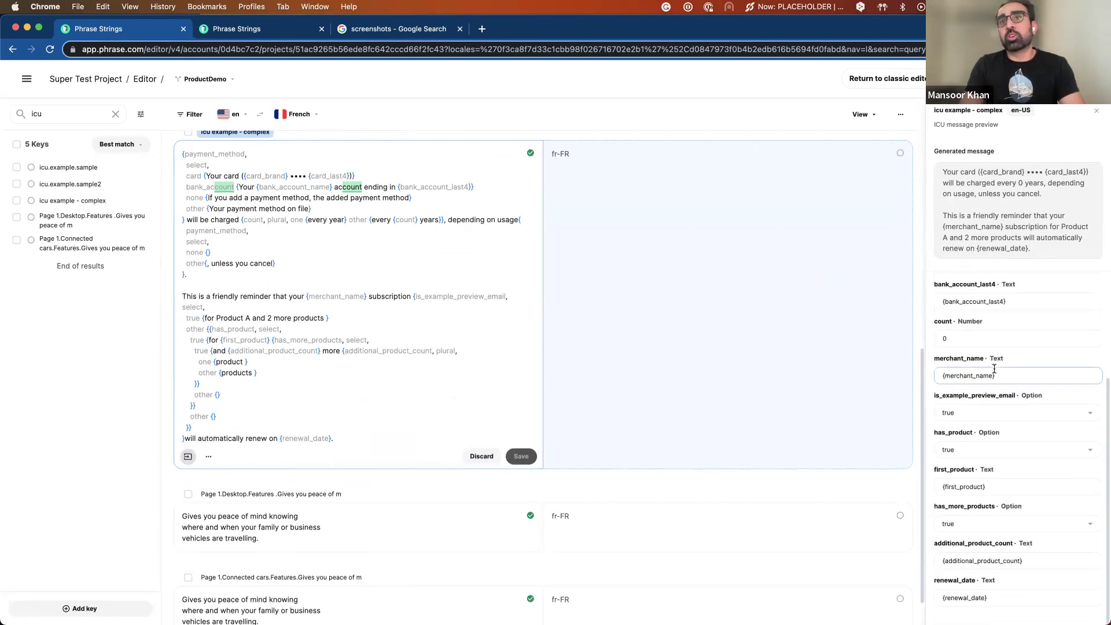
scroll(995, 371, "up", 5)
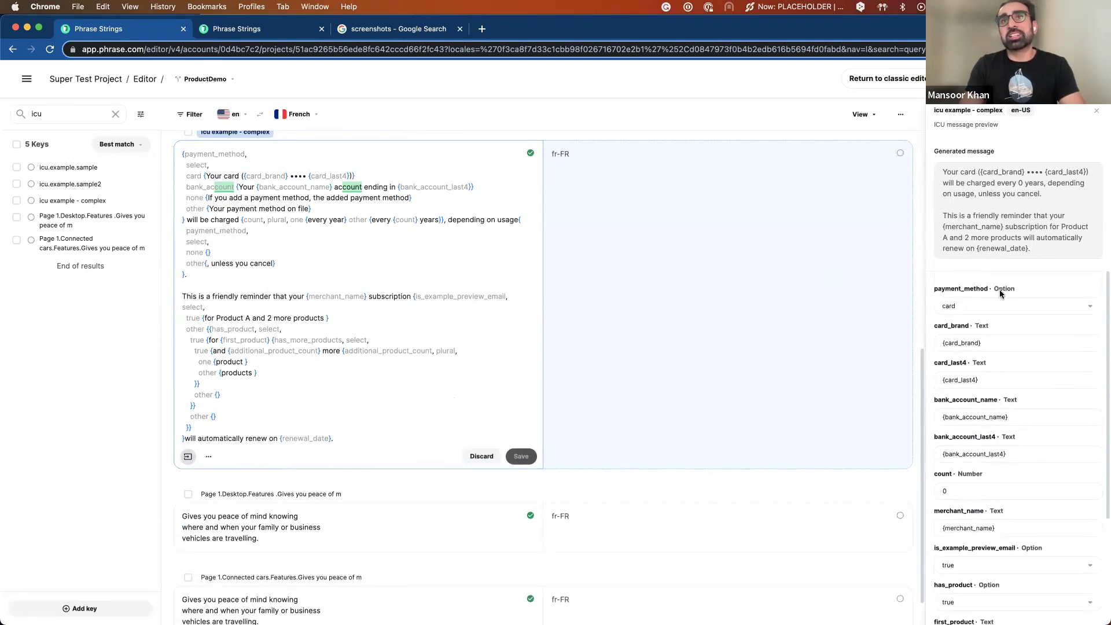
Preview the complex message with payment_method set to bank_account, none and card, and leave the translation without saving.
left_click(992, 310)
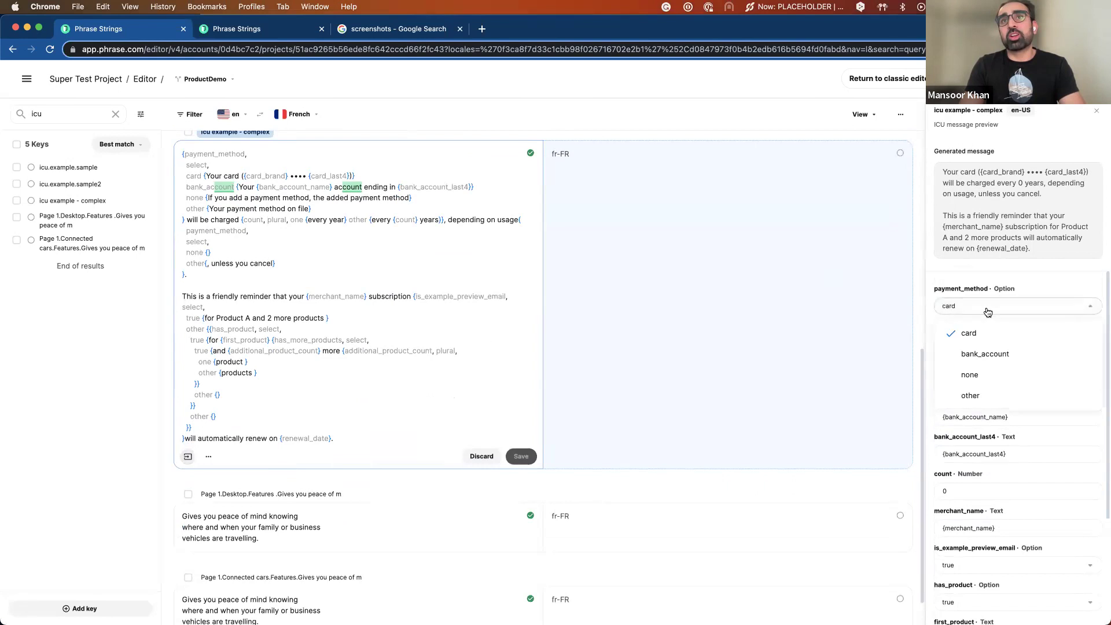
left_click(979, 351)
left_click(988, 317)
left_click(979, 384)
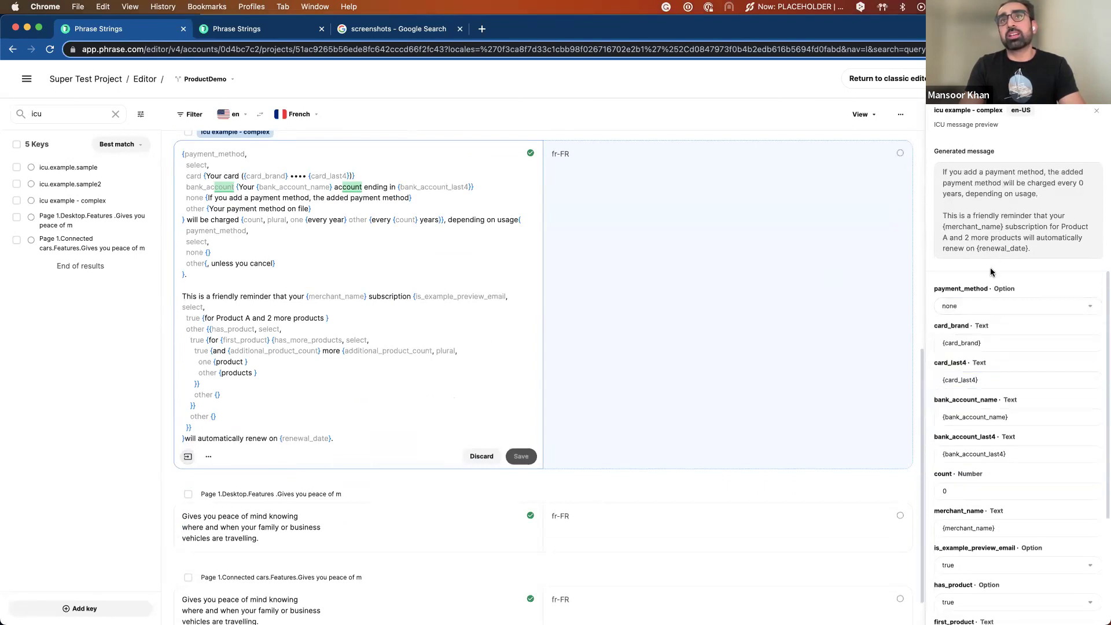
left_click(992, 313)
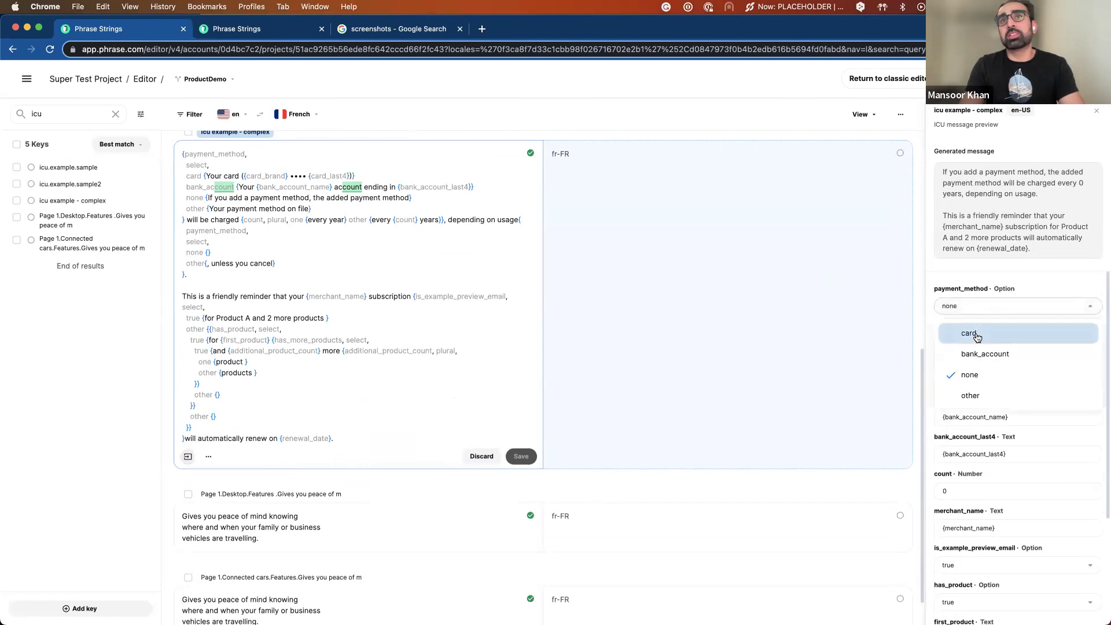
left_click(977, 336)
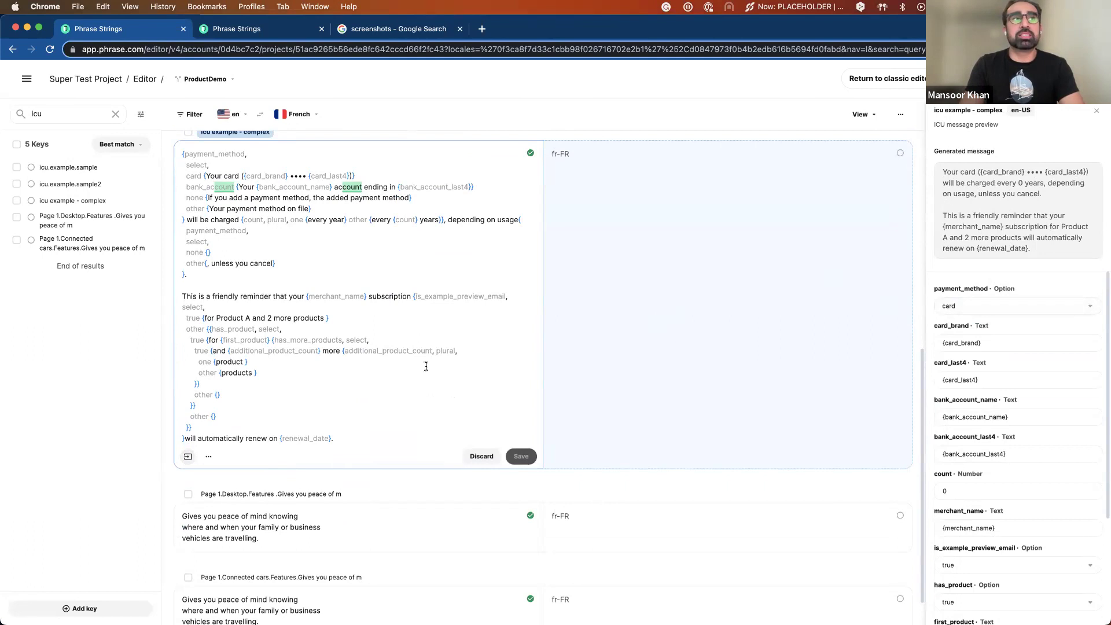
scroll(426, 366, "up", 2)
scroll(426, 367, "down", 2)
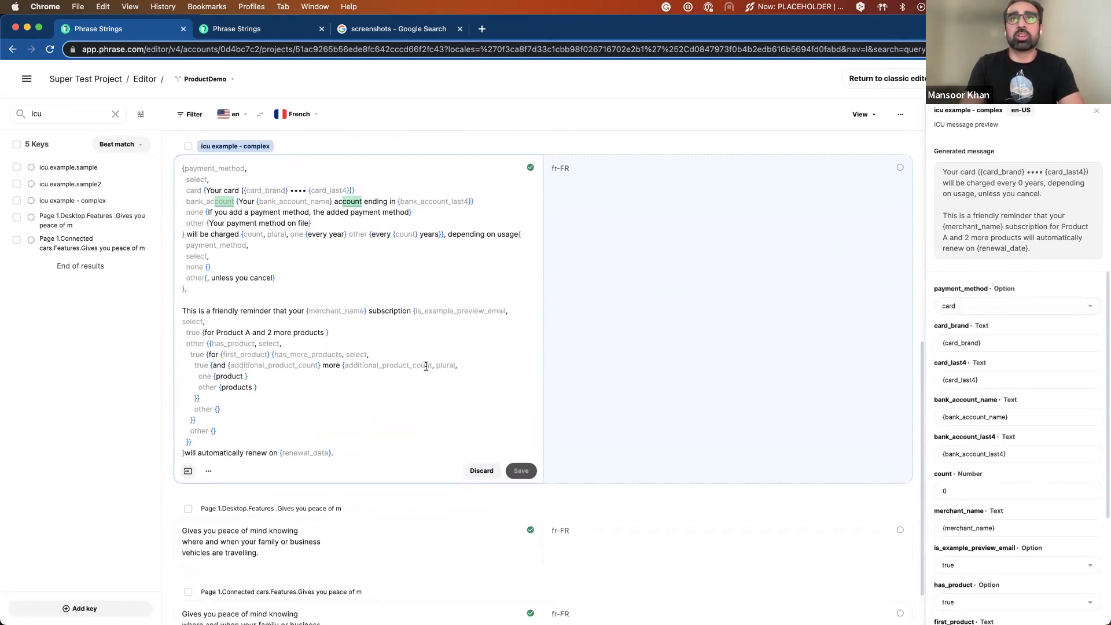
left_click(481, 472)
Delete the closing brace of the English icu.example.sample, re-enter it, and discard the edit.
scroll(421, 272, "up", 7)
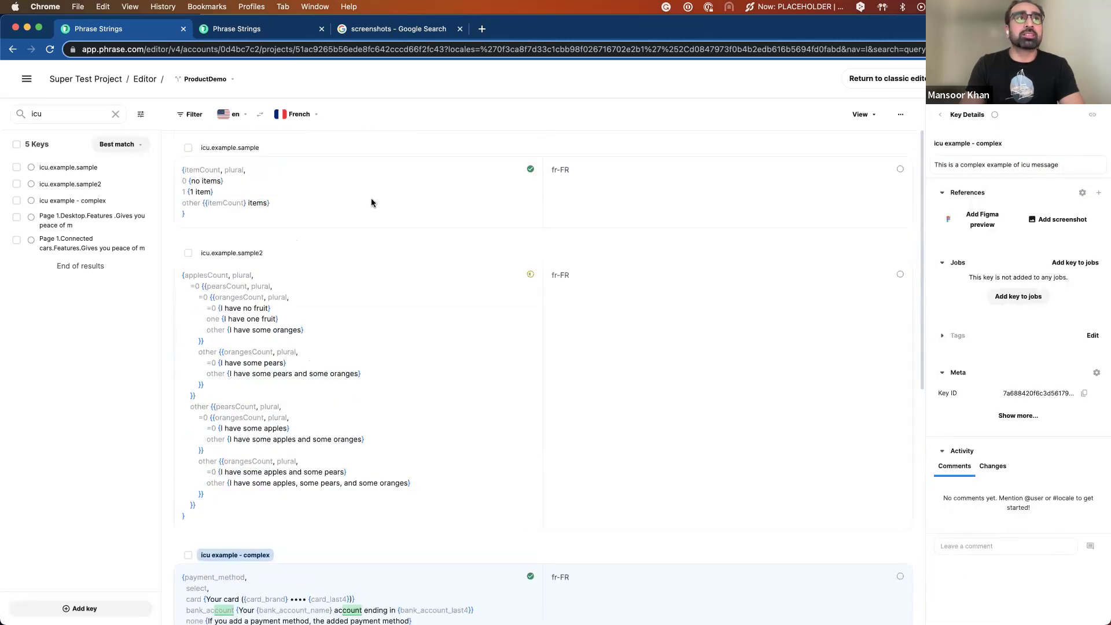
left_click(372, 203)
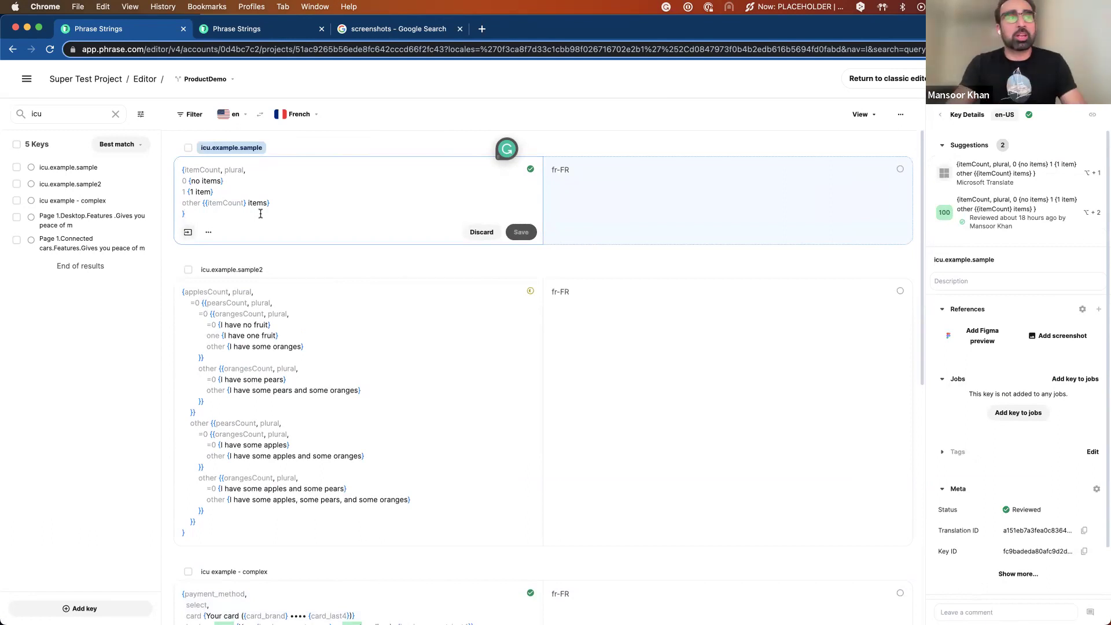
key("BackSpace")
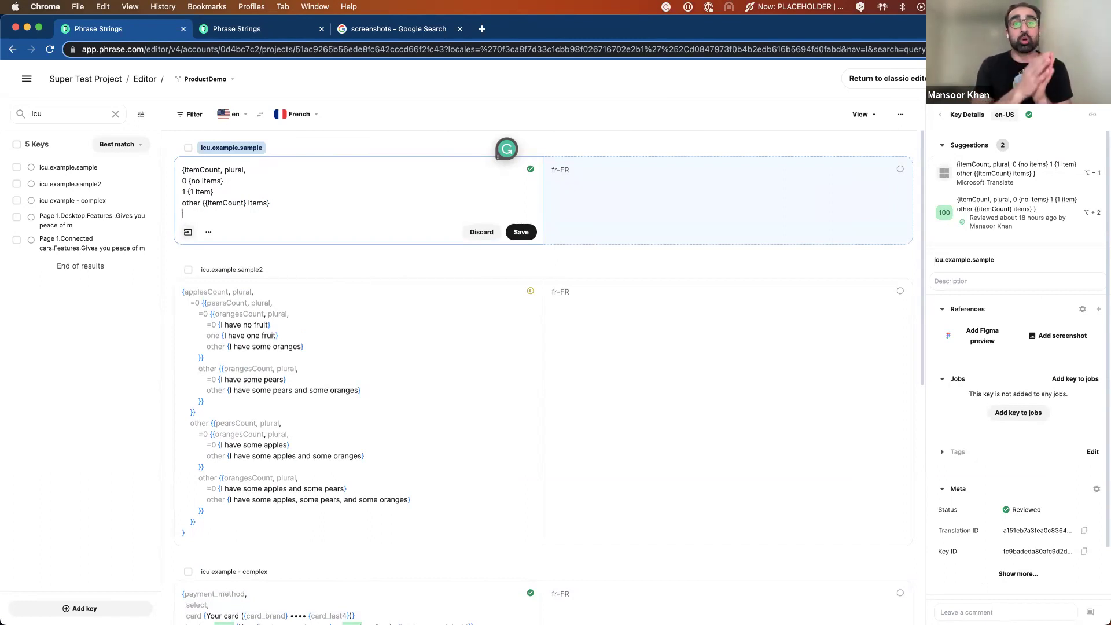
type("}")
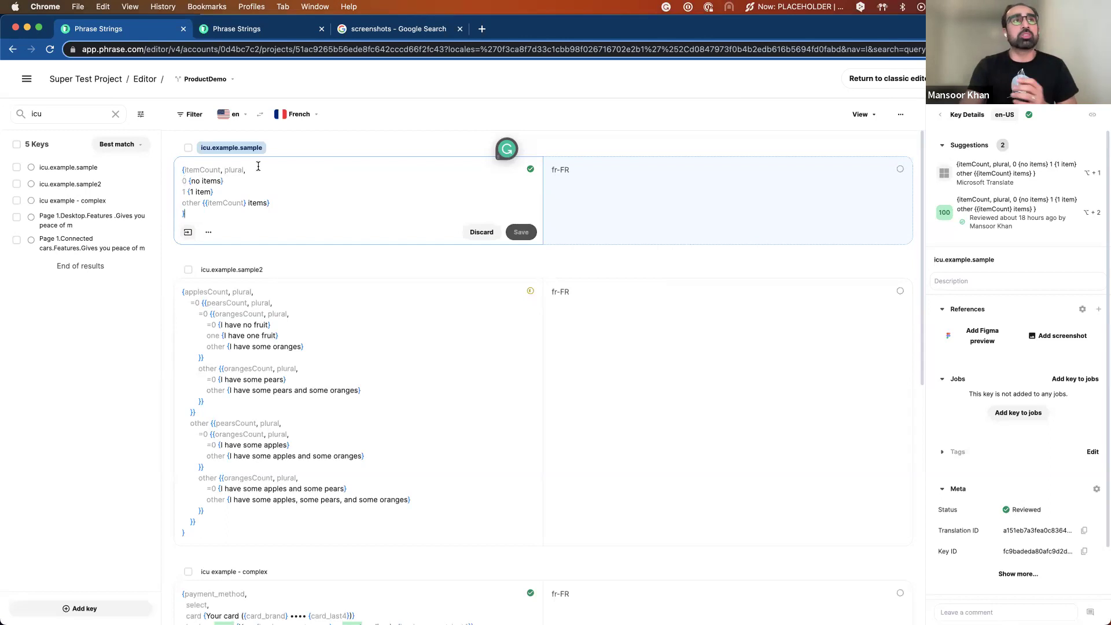
left_click(483, 234)
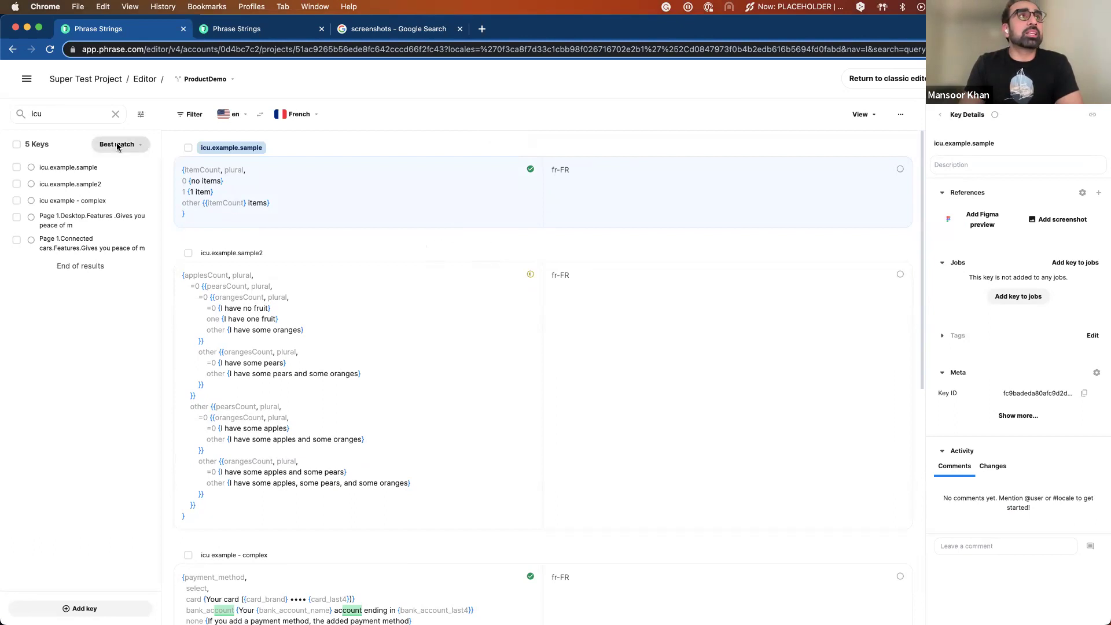
Clear the key search and start a new key named new.key.1.
left_click(118, 114)
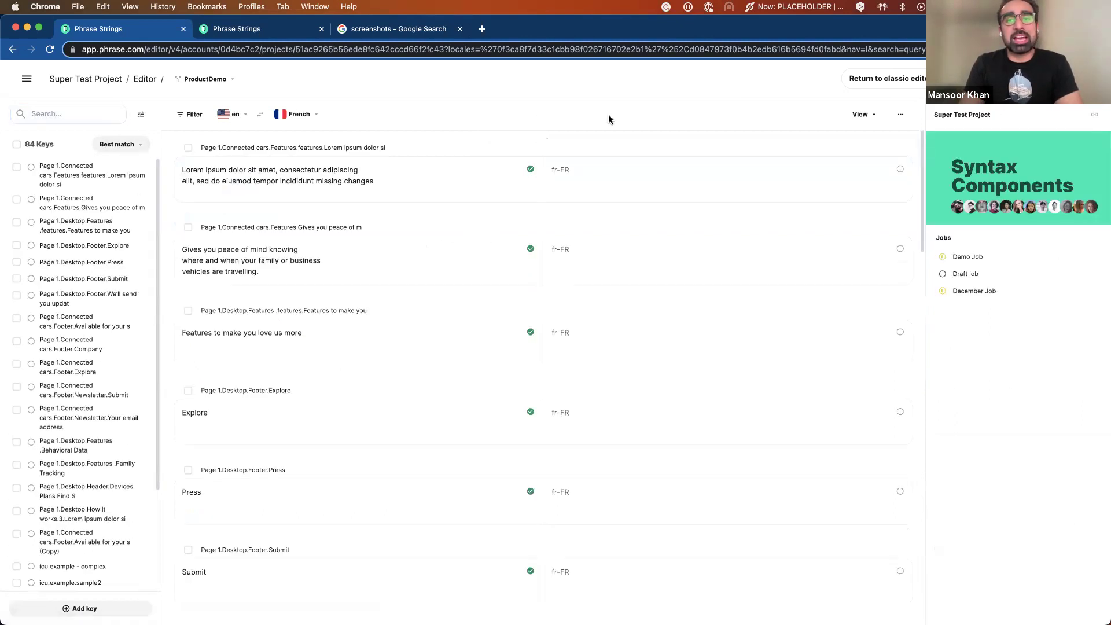
left_click(80, 609)
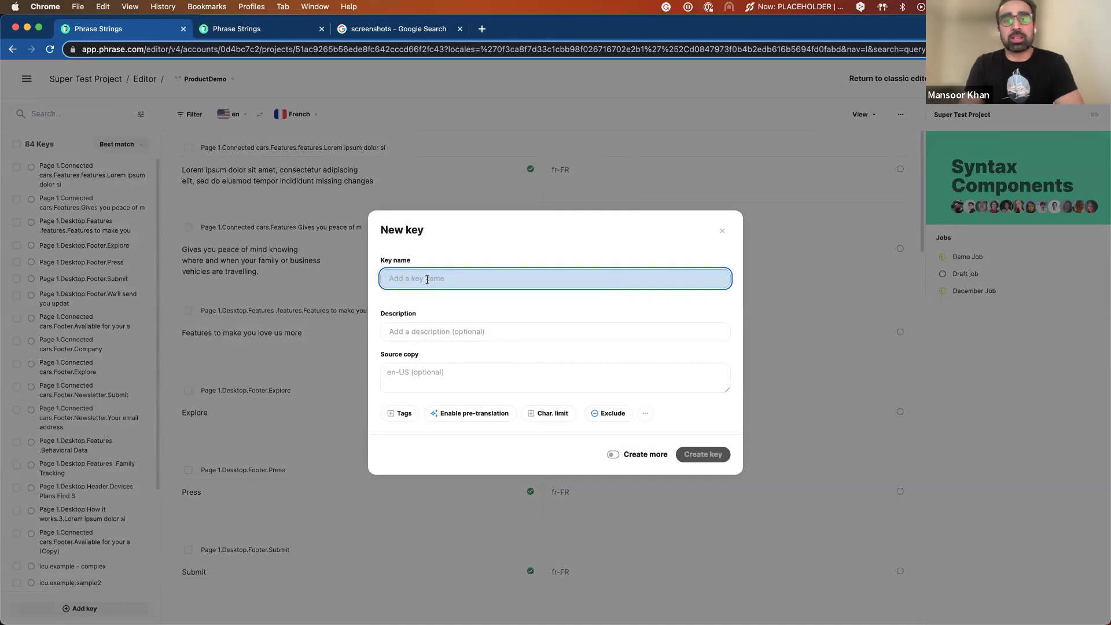
type("new.")
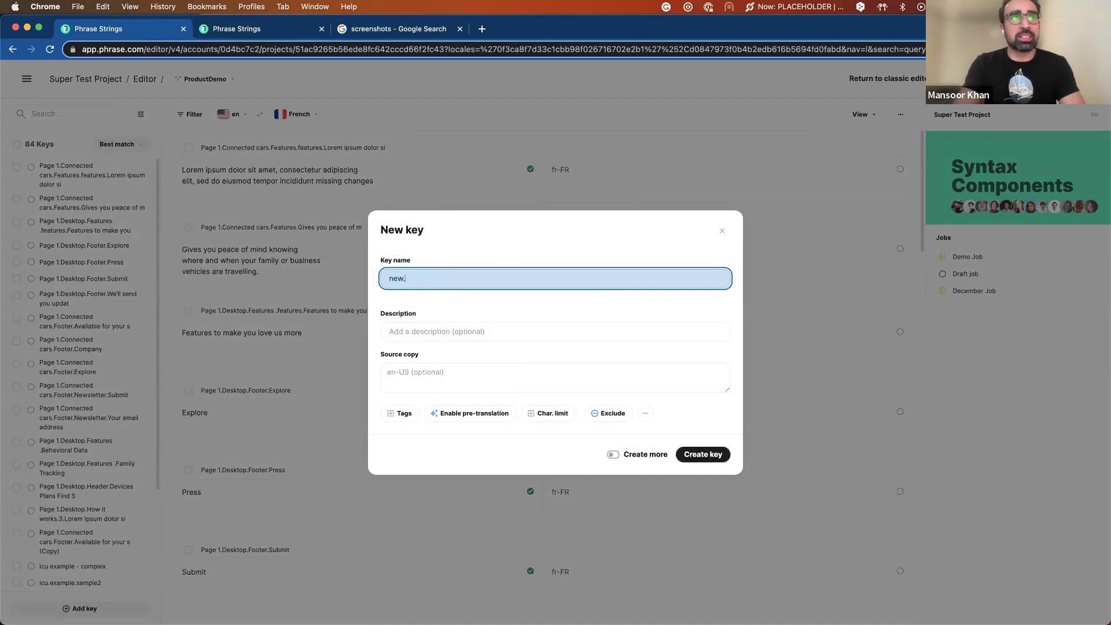
key("BackSpace")
key("BackSpace")
key("BackSpace")
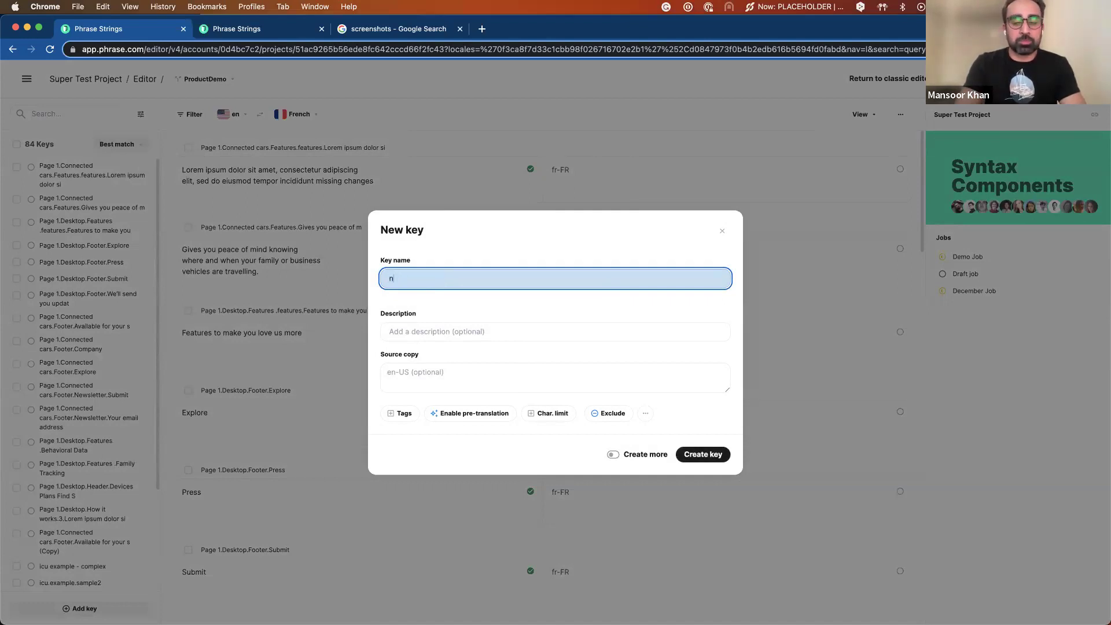
type("ew.key")
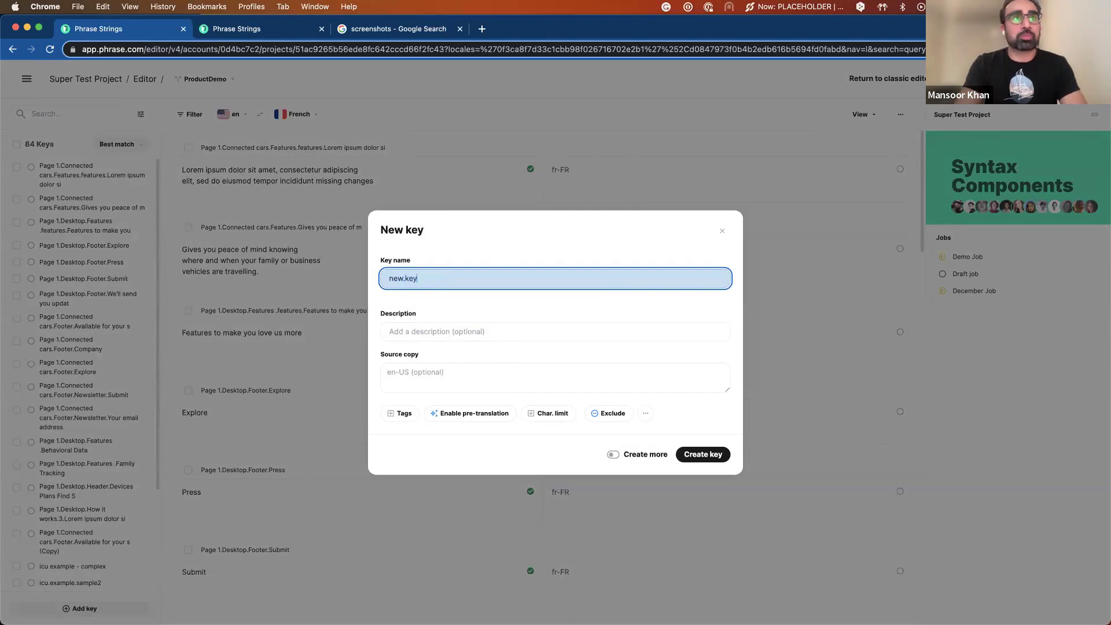
type(".1")
Assign the tag tag12 to the new key and enable pre-translation for it.
left_click(434, 334)
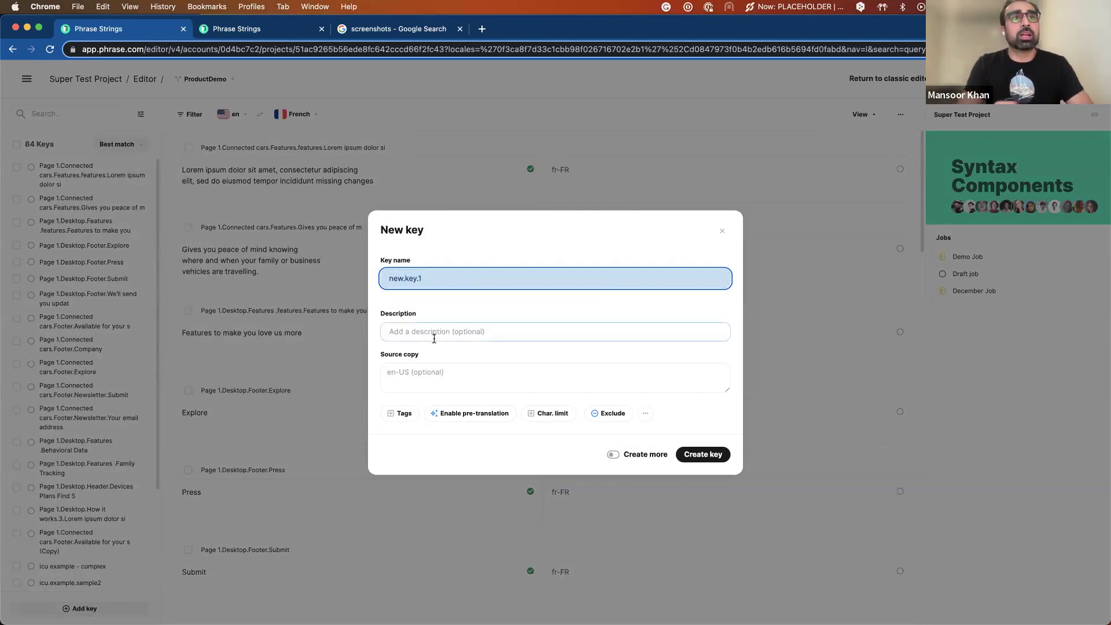
left_click(425, 379)
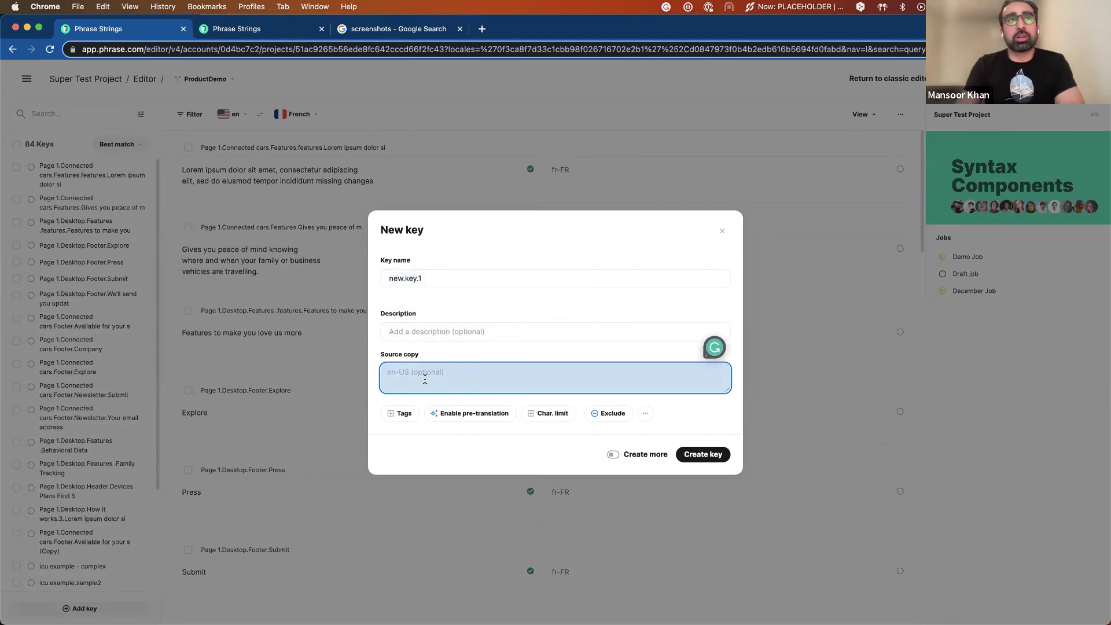
left_click(403, 413)
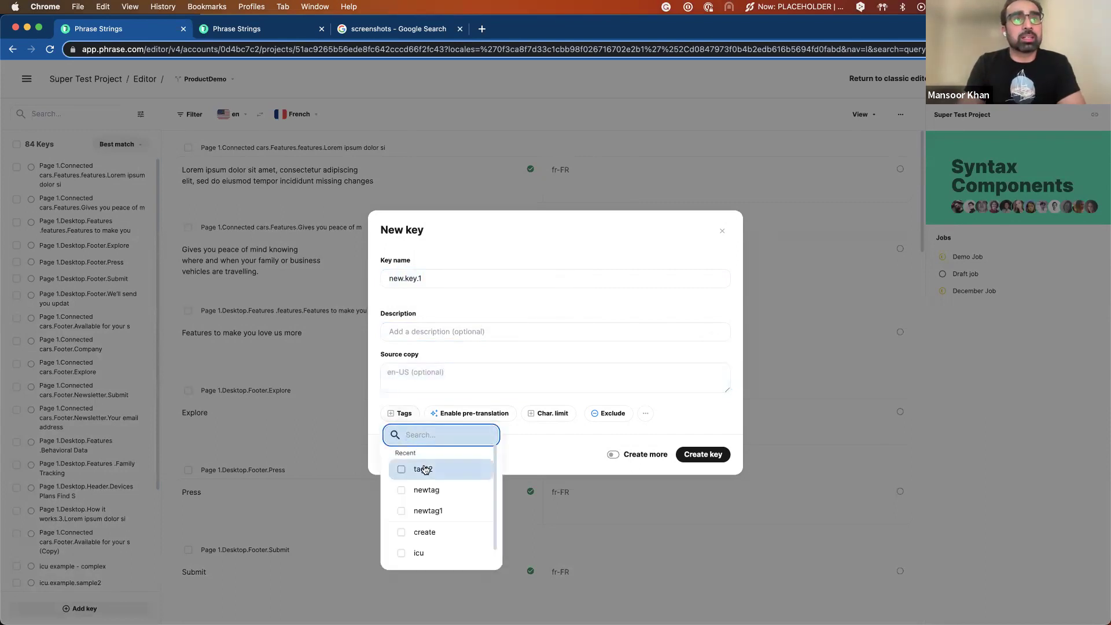
left_click(422, 467)
left_click(515, 447)
left_click(493, 415)
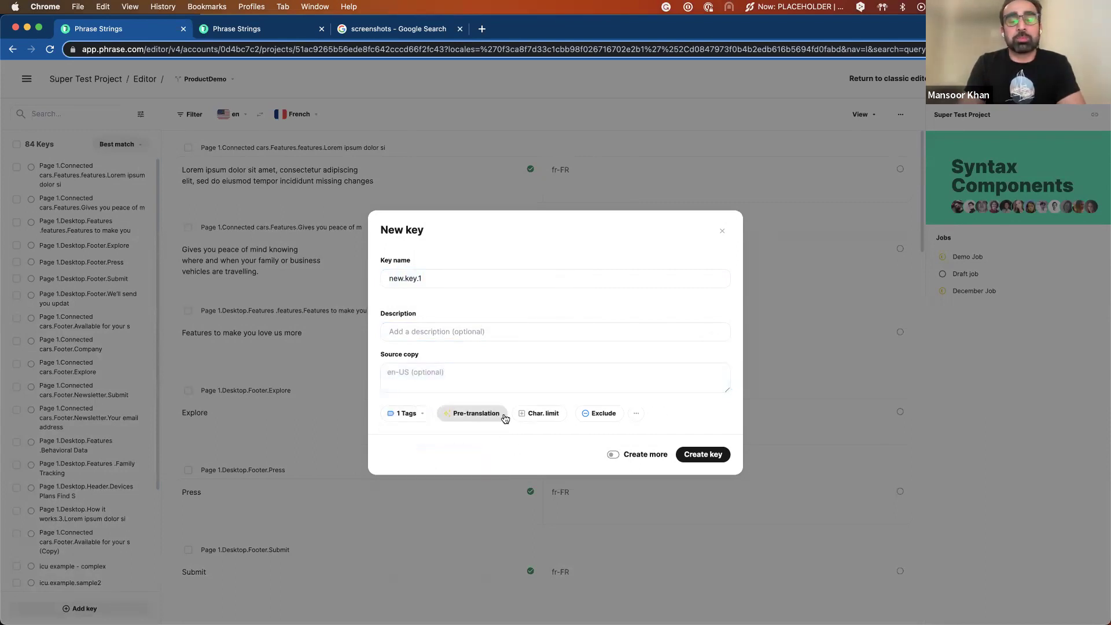
Enter "Translation" as the new key's source copy and view the suggested character limits.
left_click(542, 415)
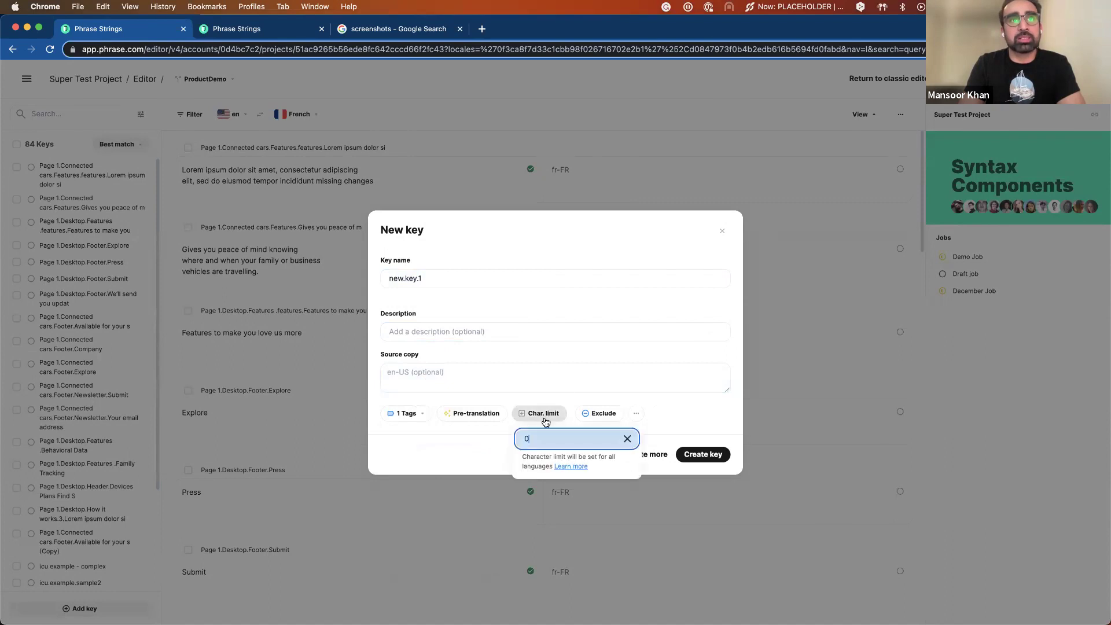
left_click(502, 381)
type("Translation")
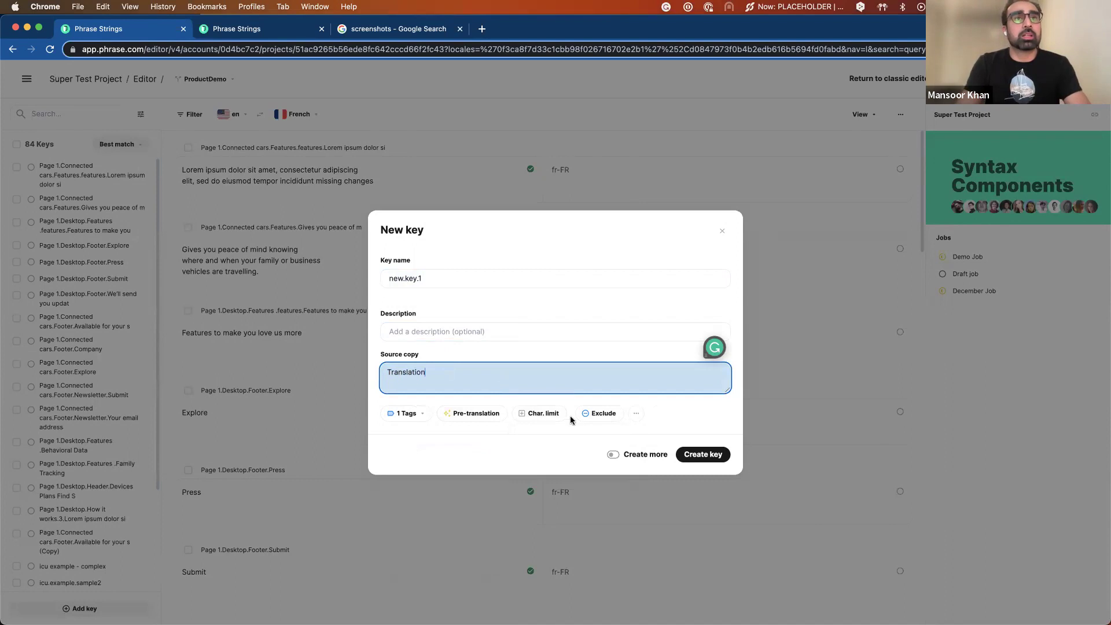
left_click(570, 451)
left_click(540, 415)
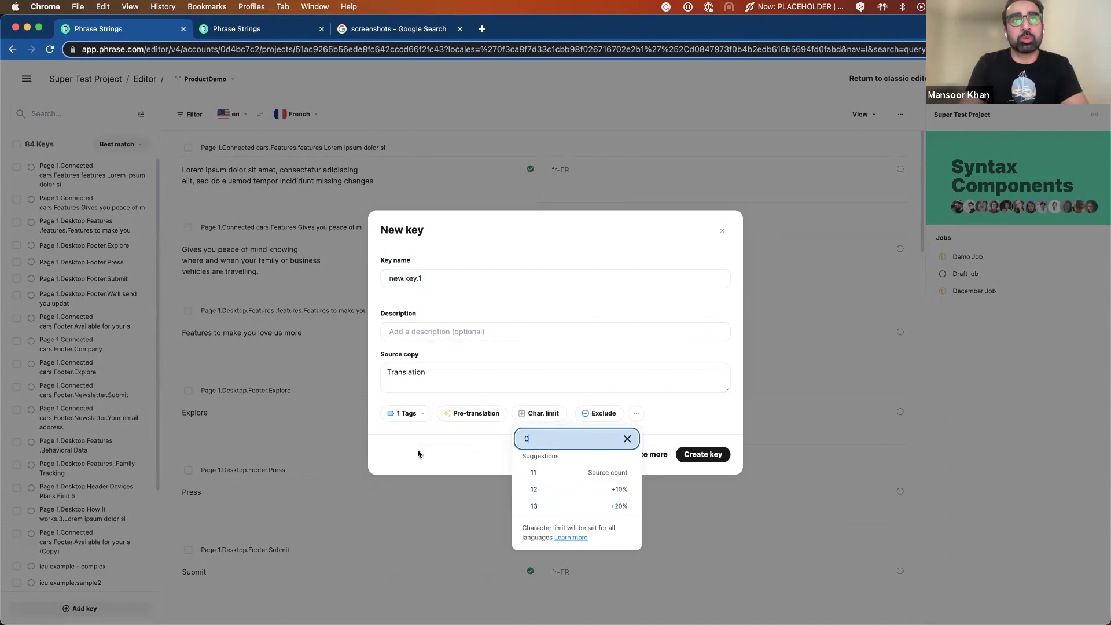
left_click(458, 456)
Enable plural forms for the new key and enter the source copies "zero", "one" and "other" for the matching forms.
left_click(639, 414)
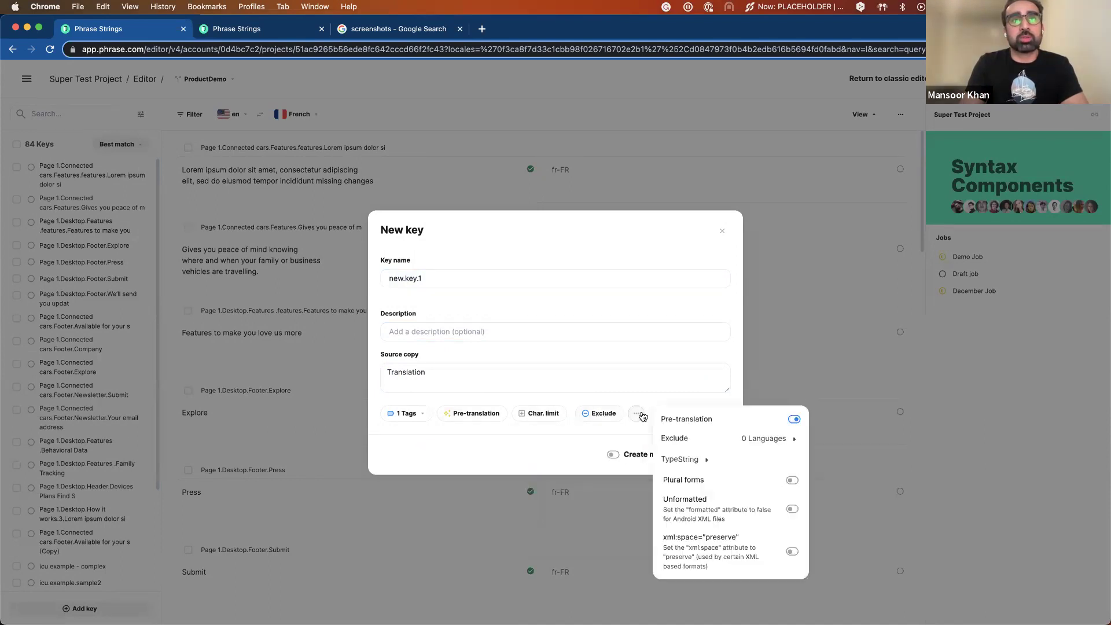
left_click(792, 480)
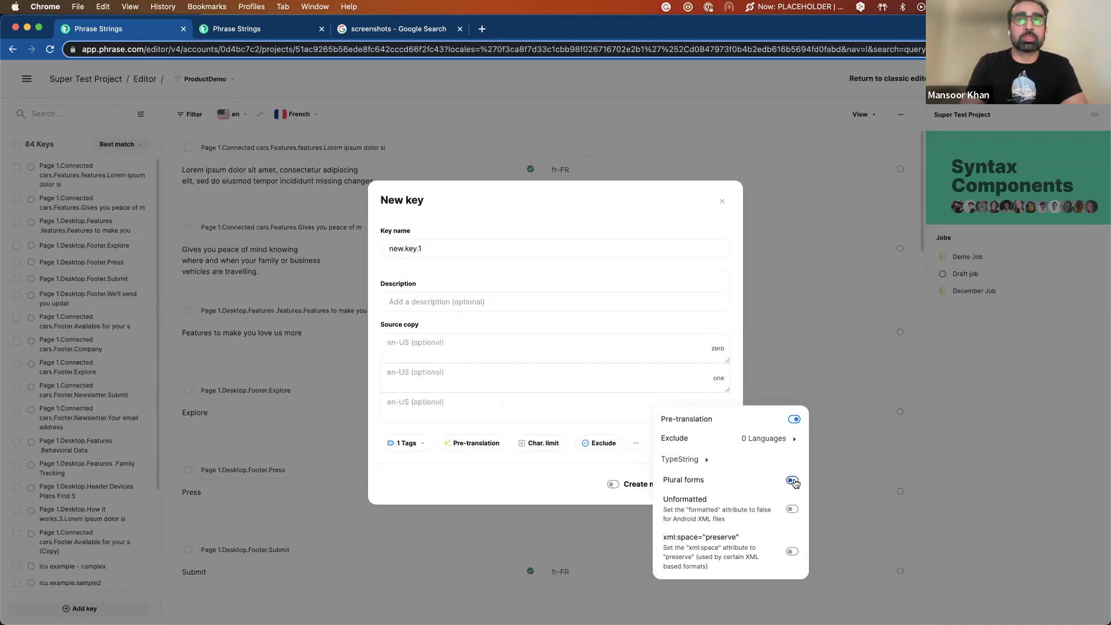
left_click(475, 342)
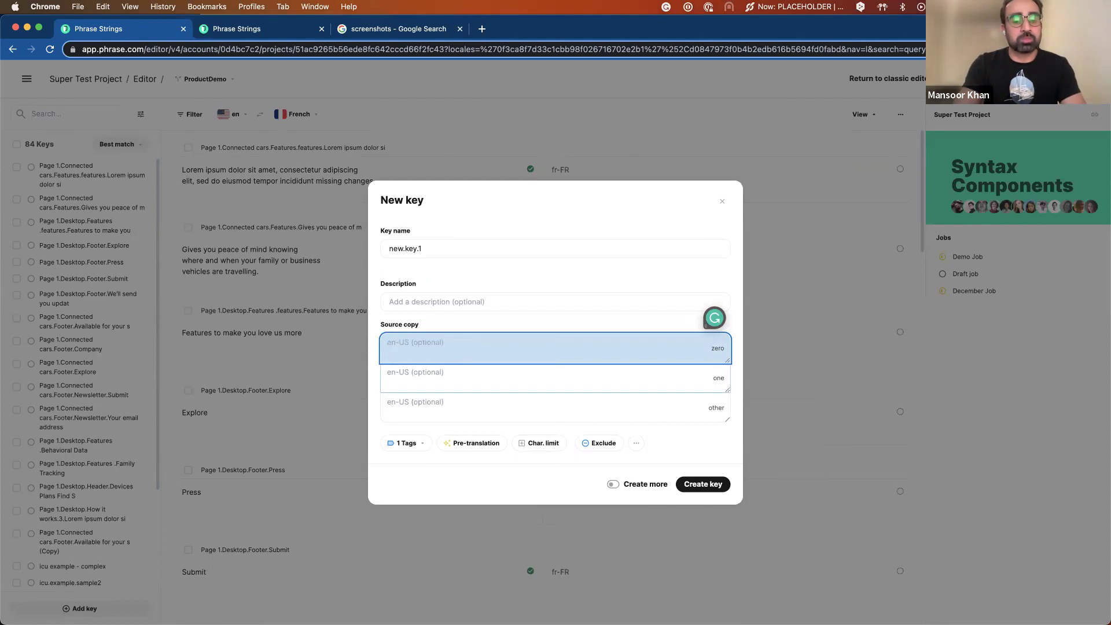
type("zero")
key("Tab")
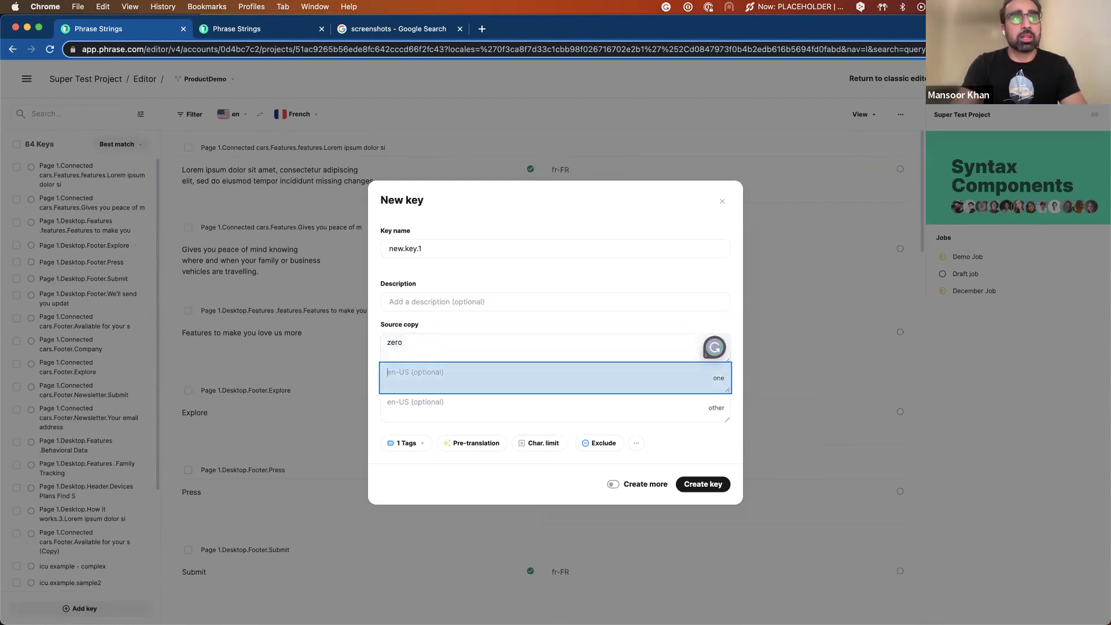
type("one")
left_click(456, 404)
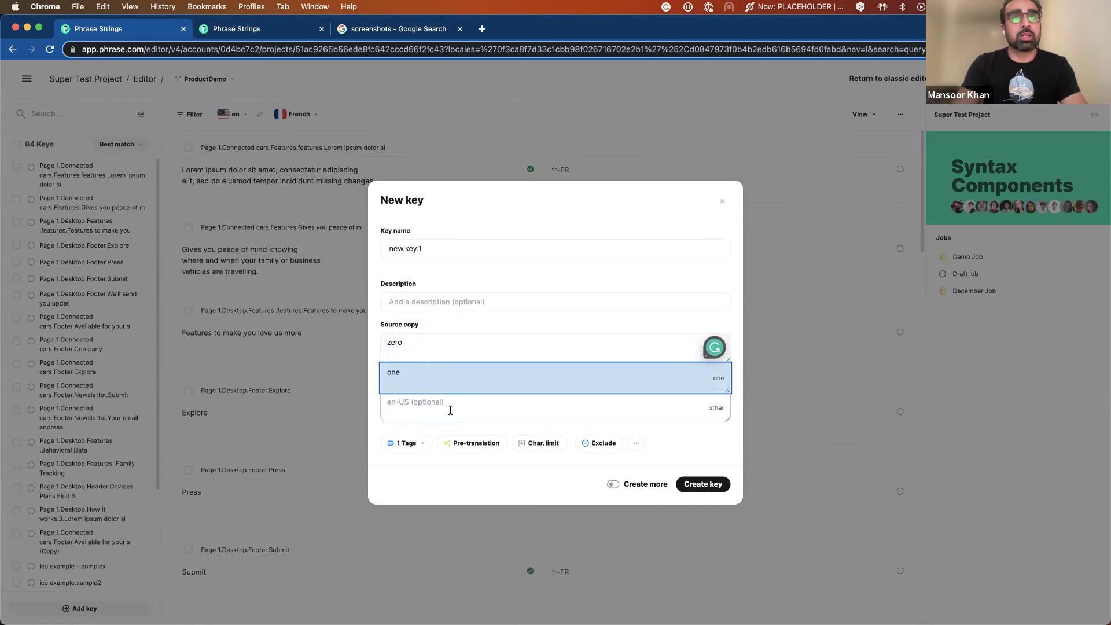
type("other")
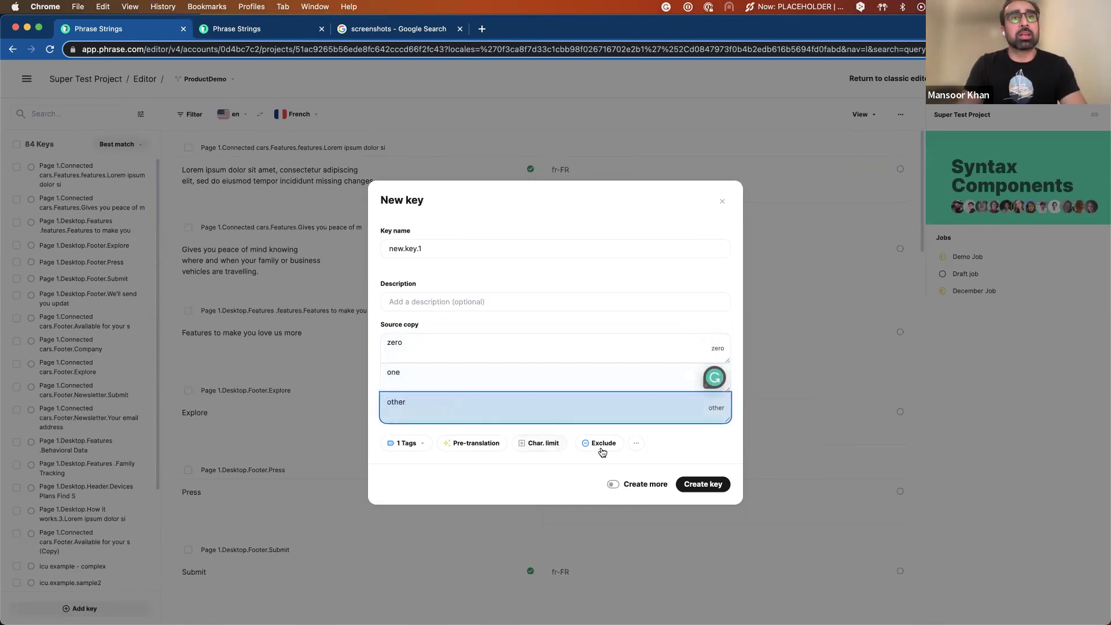
Turn on Create more and create the key new.key.1.
left_click(582, 492)
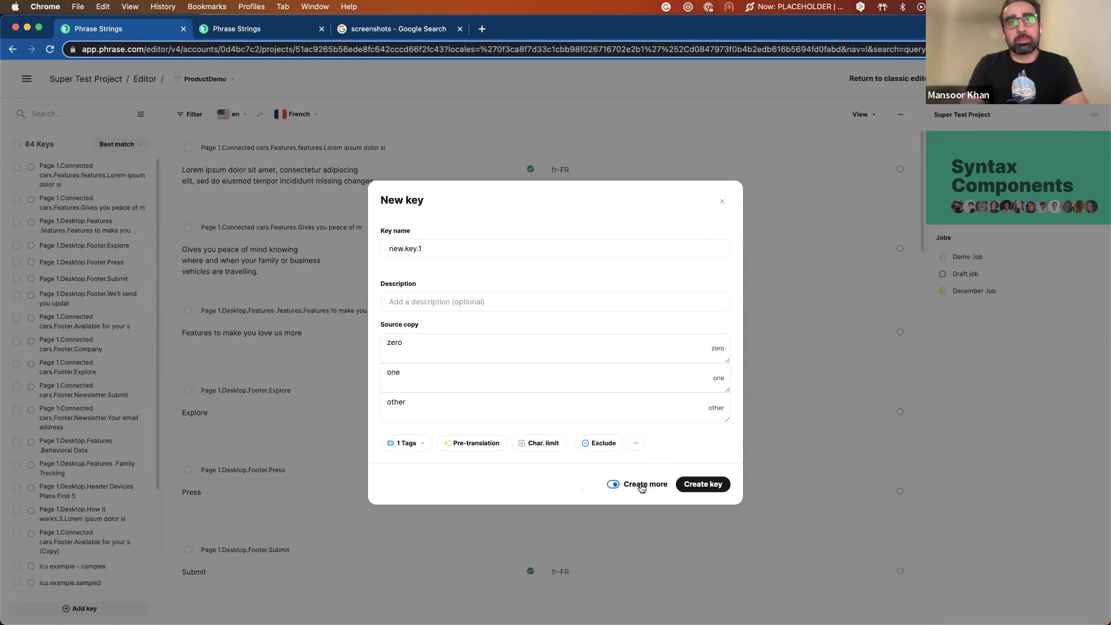
left_click(707, 486)
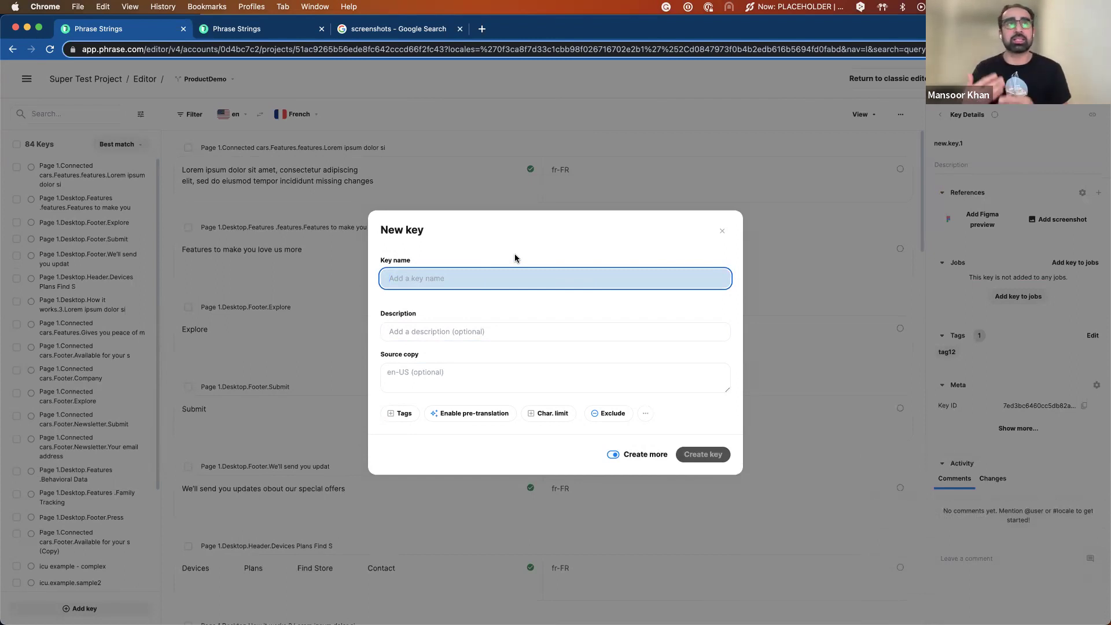
Turn off Create more and close the new key form without creating another key.
left_click(613, 454)
left_click(749, 145)
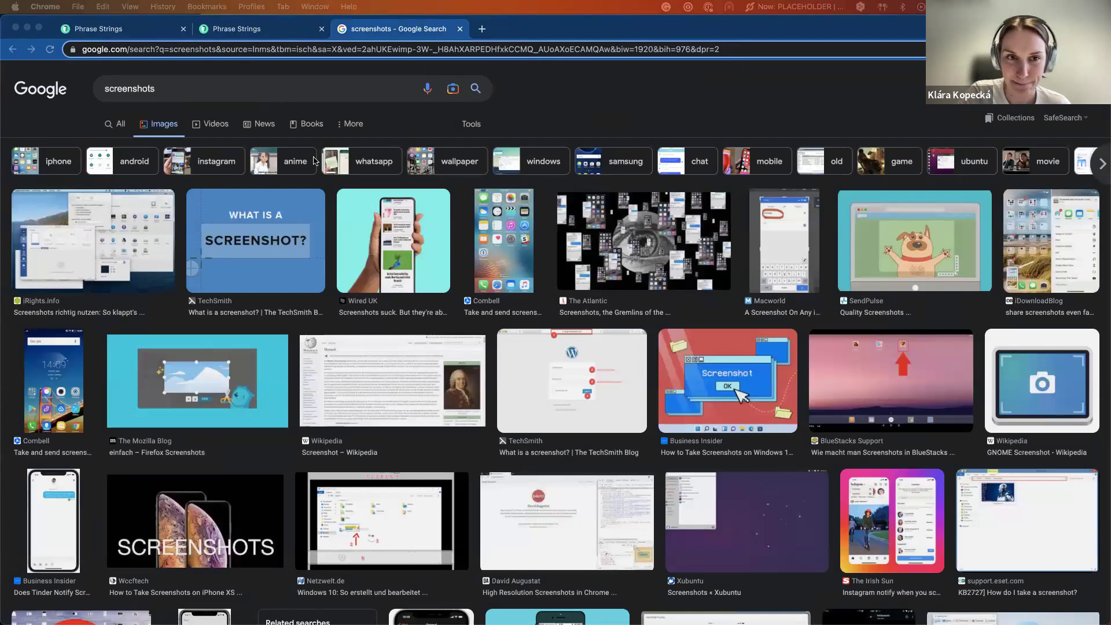
Return to the Super Test Project editor tab and widen the key list and the key details sidebar.
left_click(163, 31)
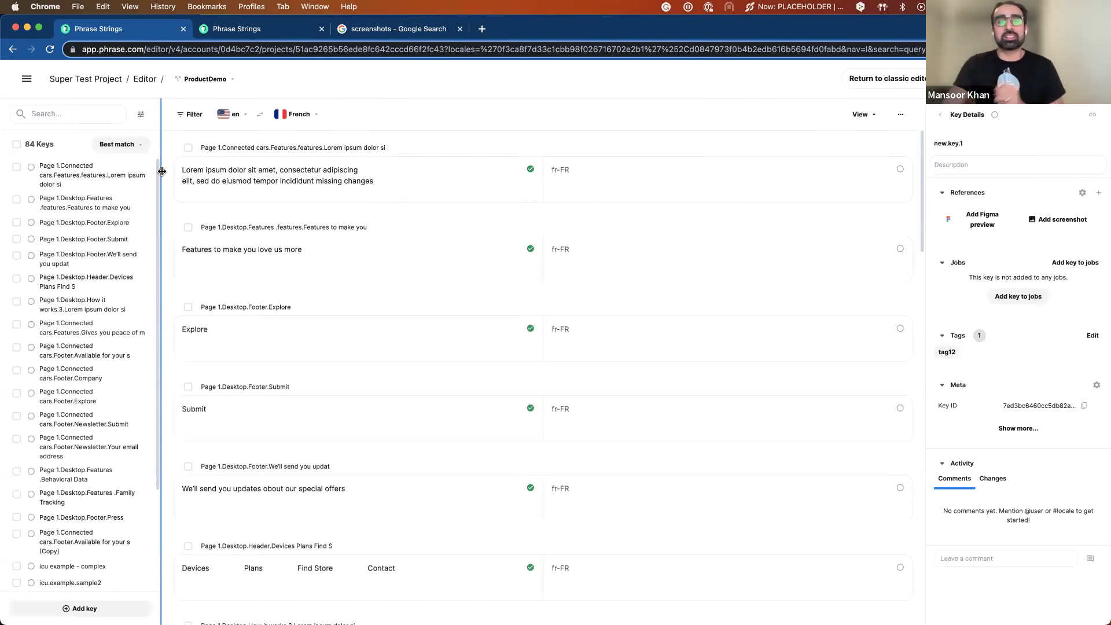
left_click_drag(162, 171, 186, 185)
left_click_drag(926, 224, 912, 255)
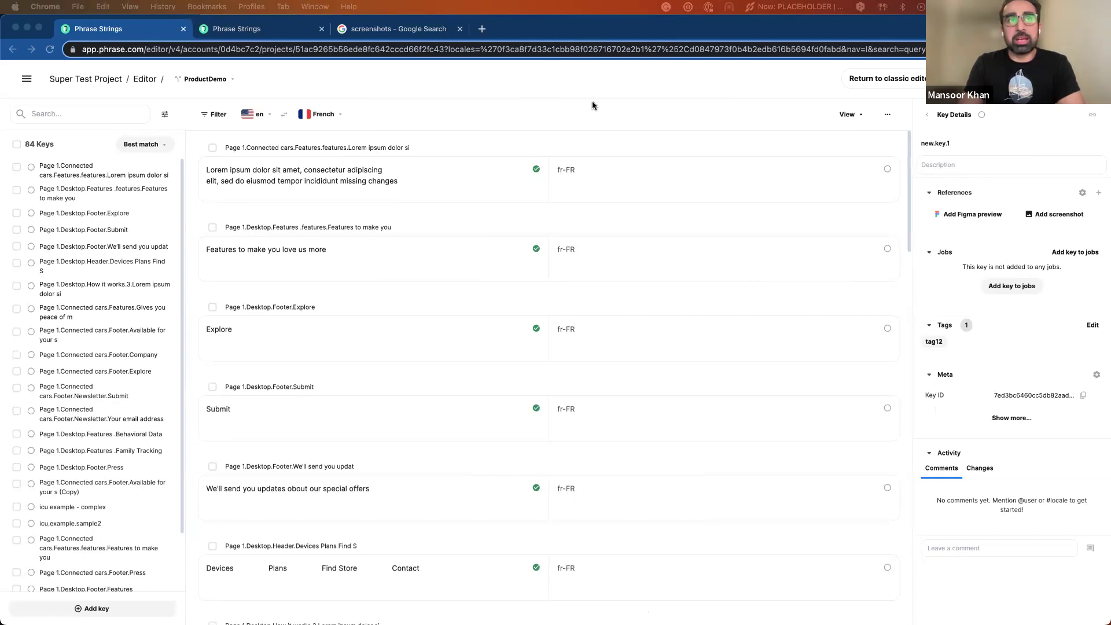
Search the keys for "trivago", open the matching English source translation and inspect the details of its glossary term.
left_click(108, 117)
left_click(108, 117)
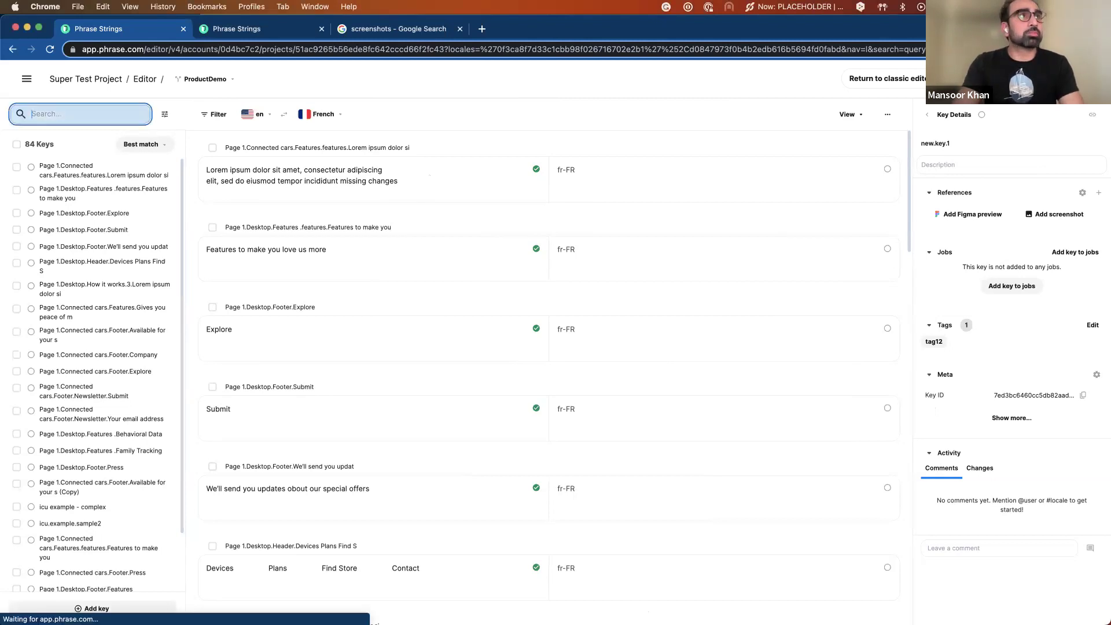
type("trivago")
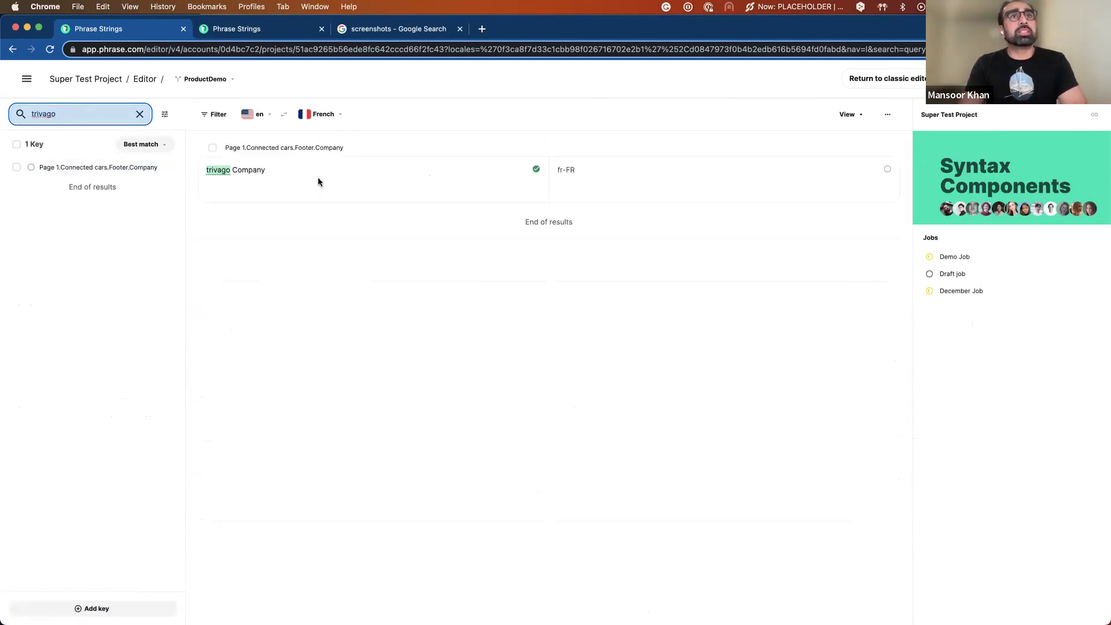
left_click(318, 182)
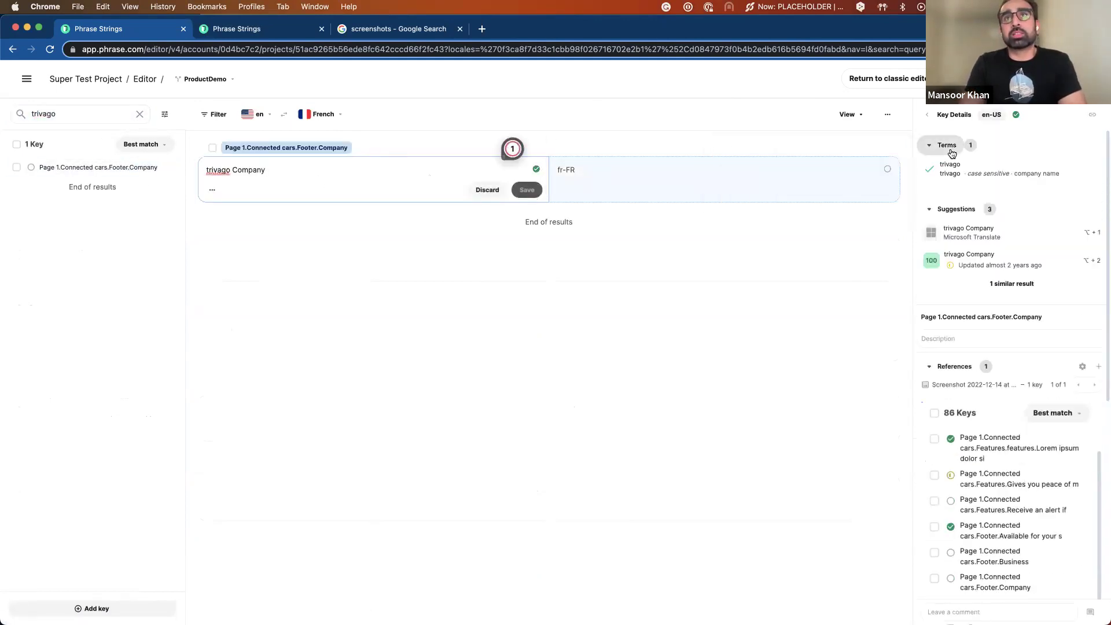
mouse_move(950, 168)
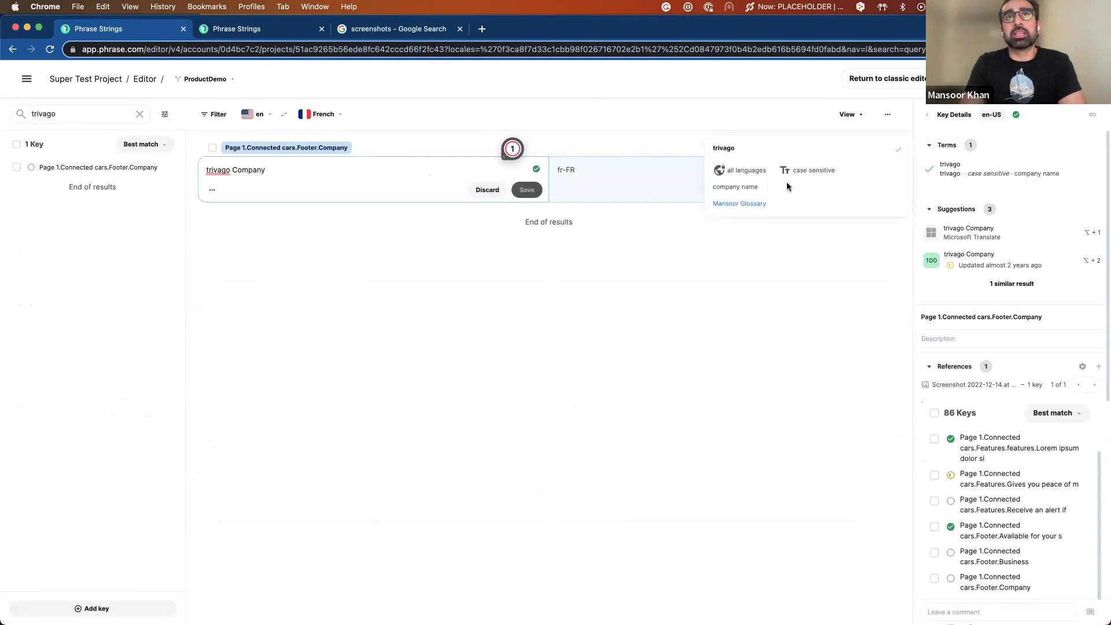
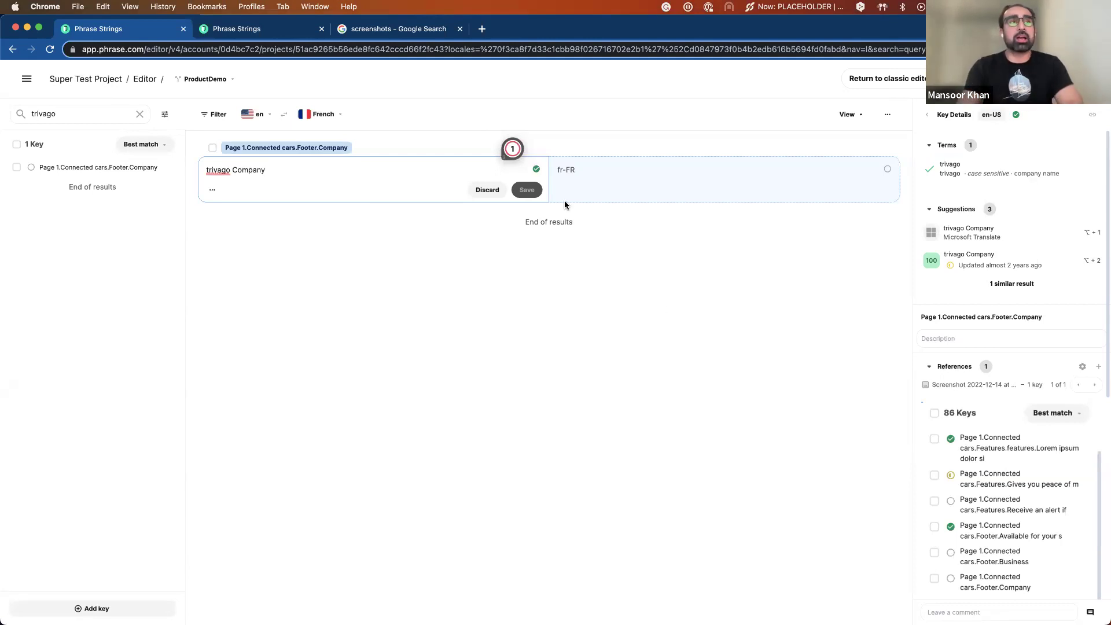
Clear the key search and view the available filter options, leaving every filter unselected.
left_click(140, 113)
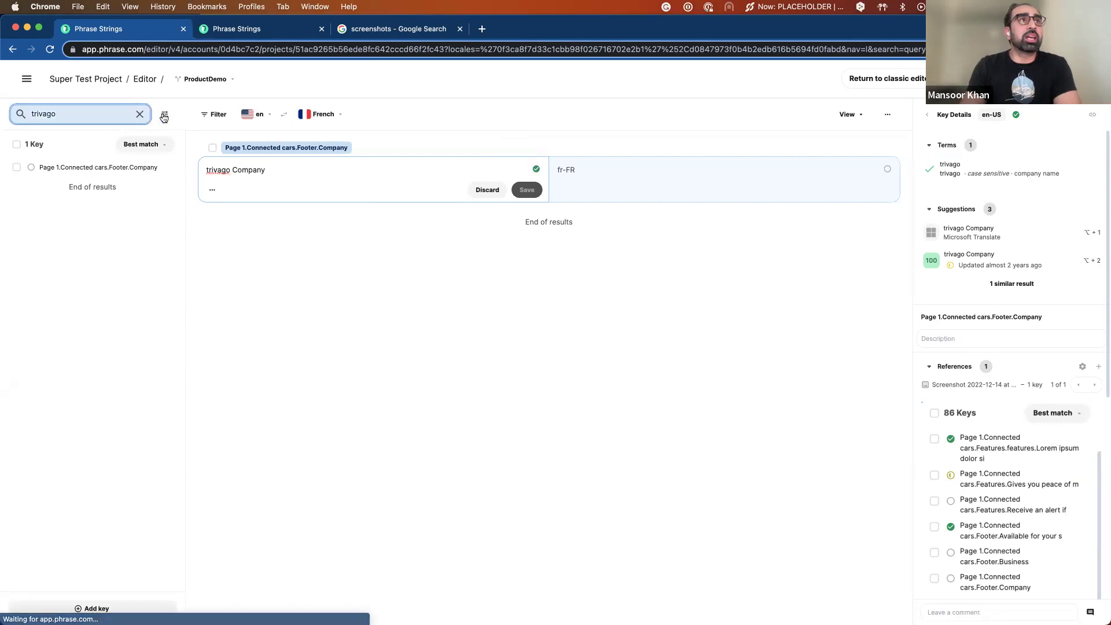
left_click(219, 117)
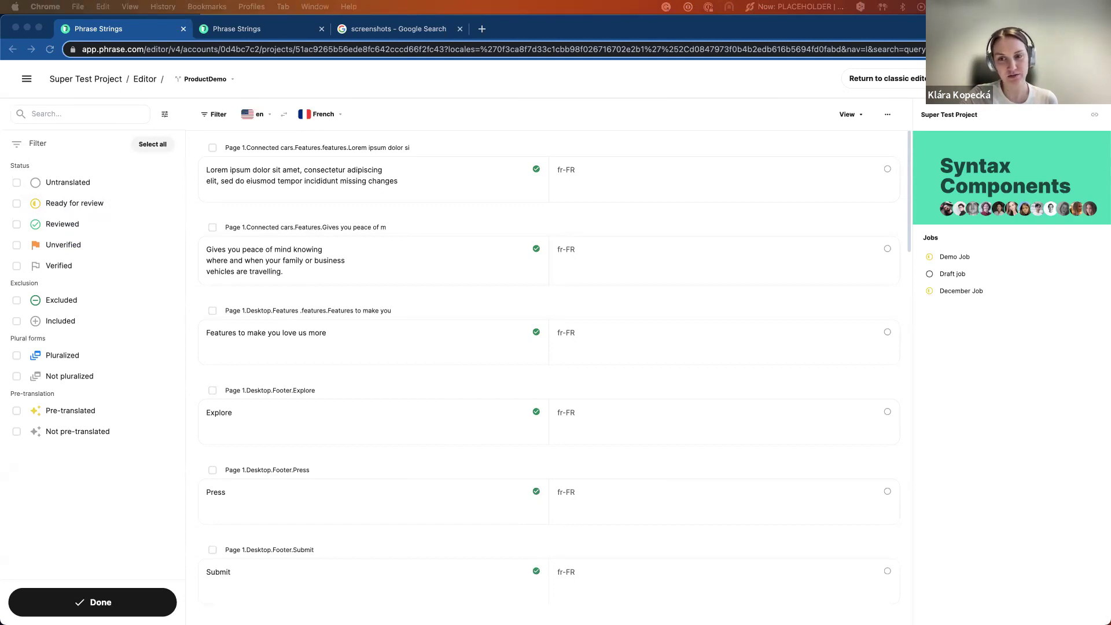
left_click(665, 110)
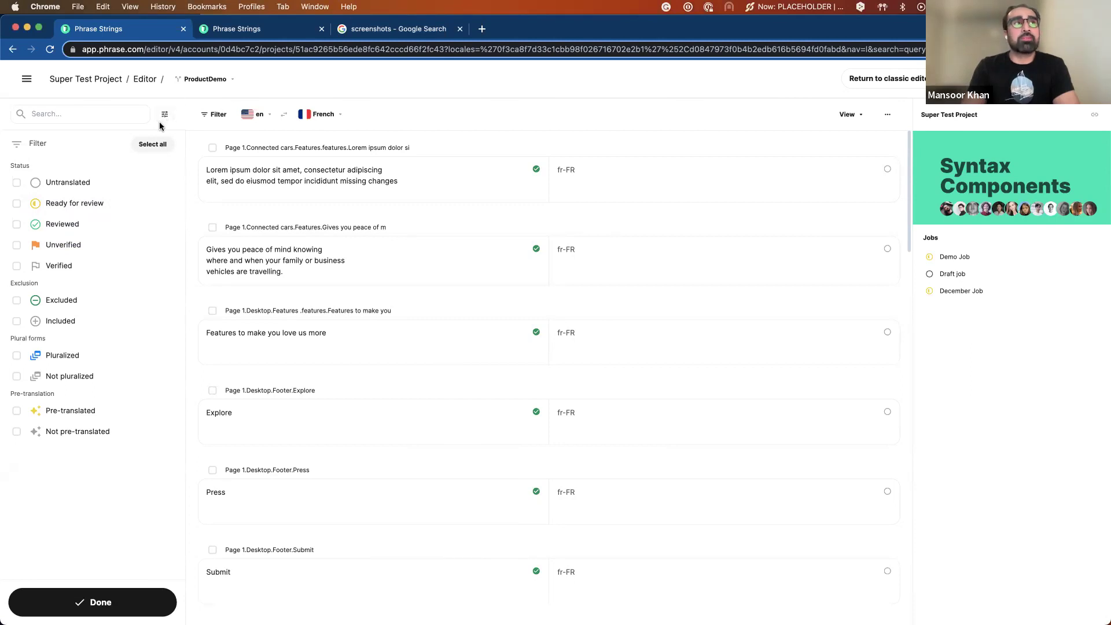
left_click(213, 116)
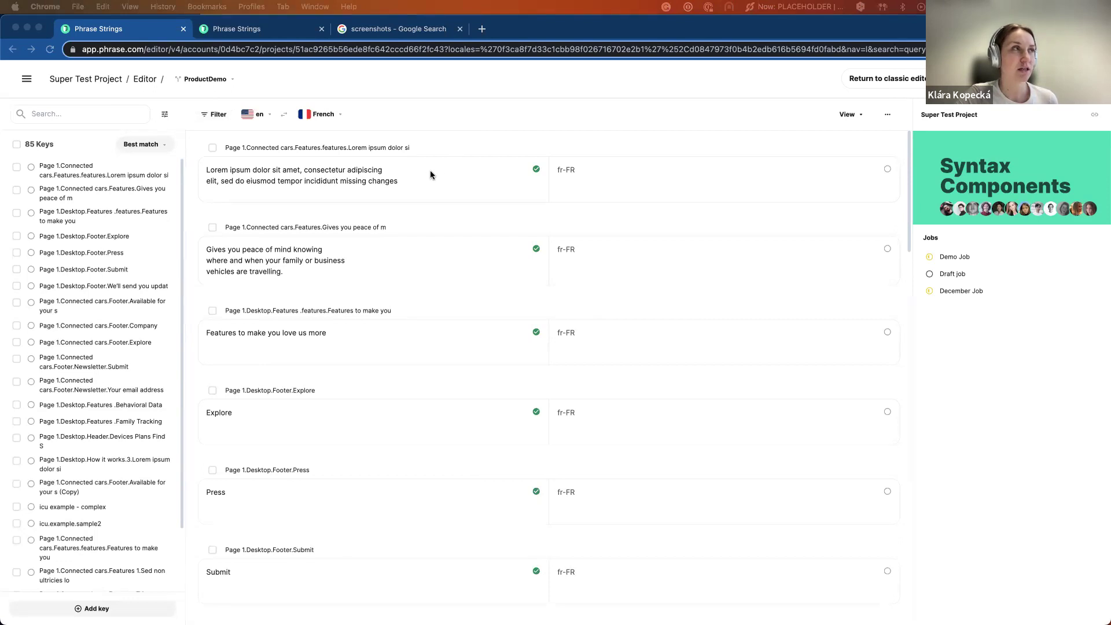
Check the filter options in the Super Test Project - Basic tab and return to the Super Test Project tab.
left_click(263, 30)
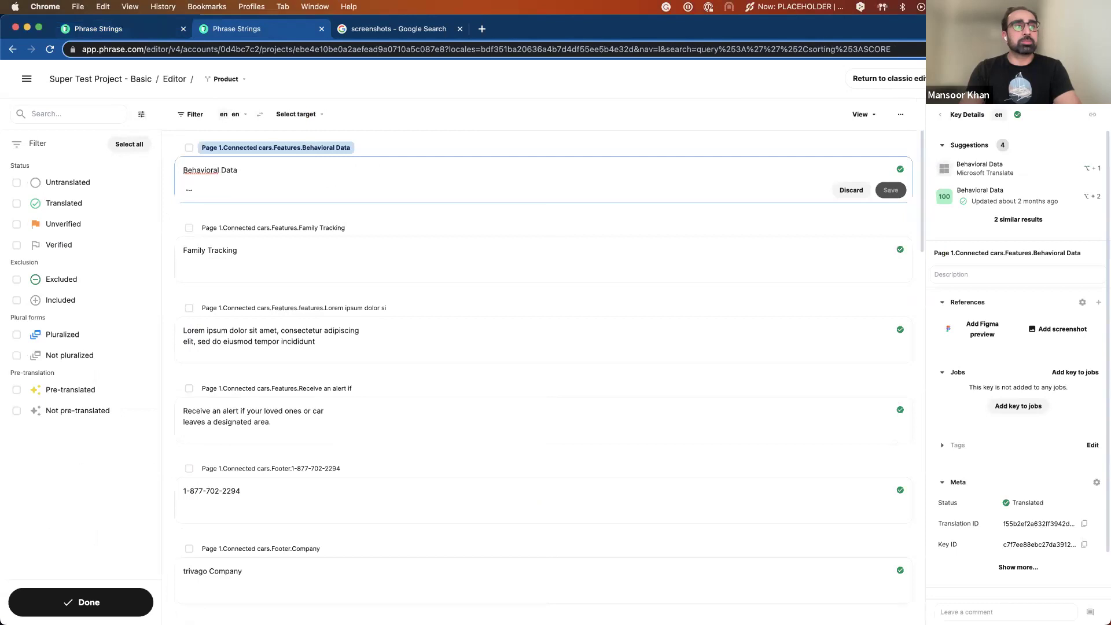
left_click(137, 28)
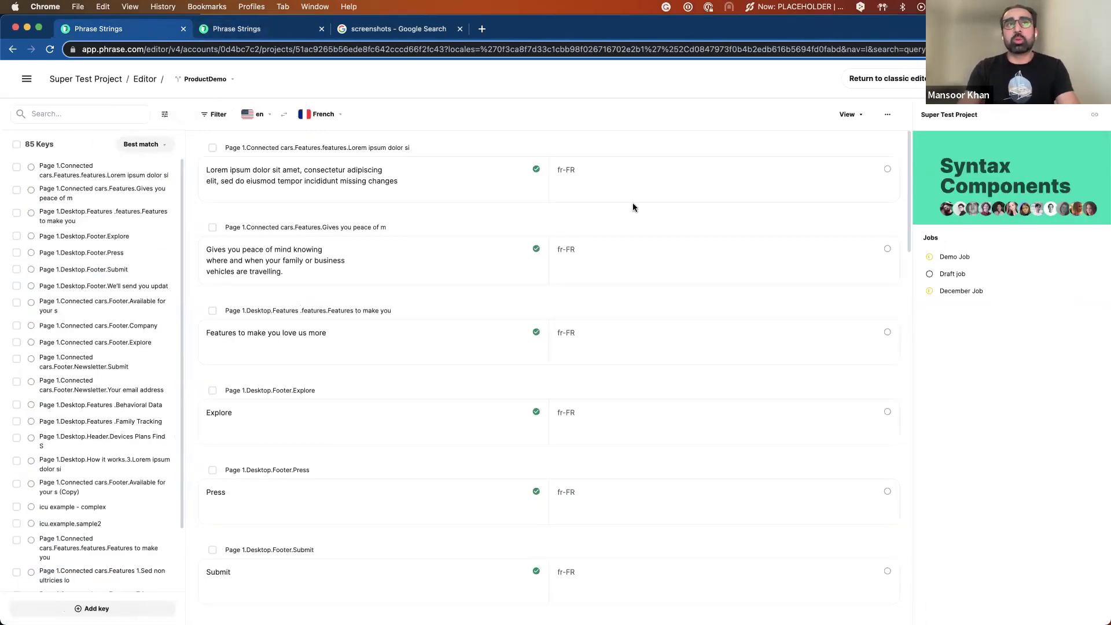
Fill the first key's empty French translation with the Microsoft Translate suggestion.
left_click(624, 169)
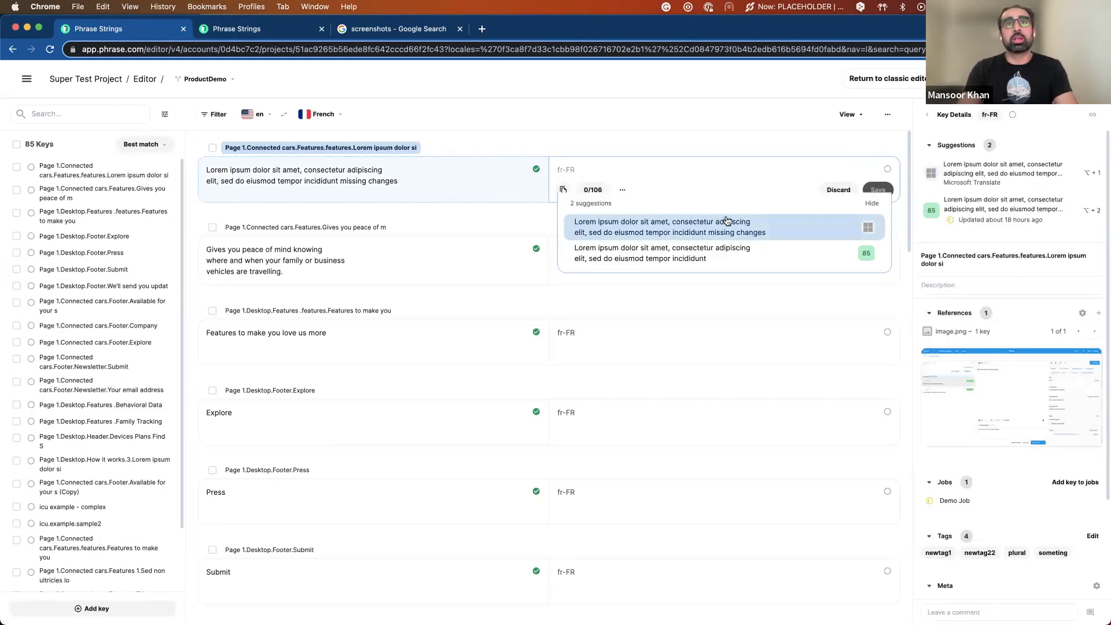
left_click(727, 221)
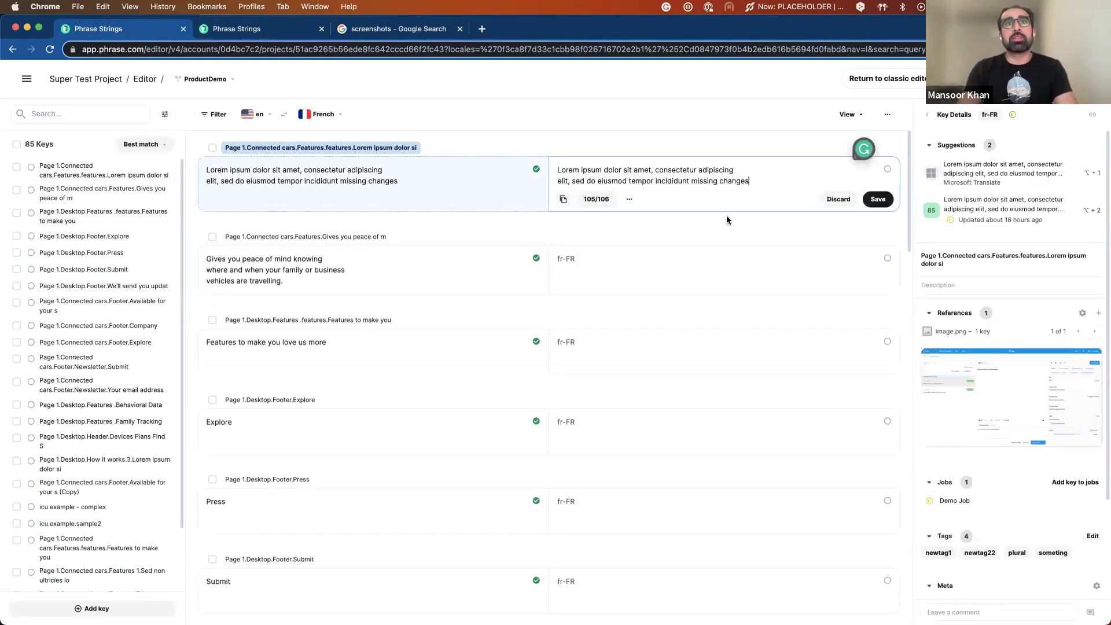
left_click(597, 200)
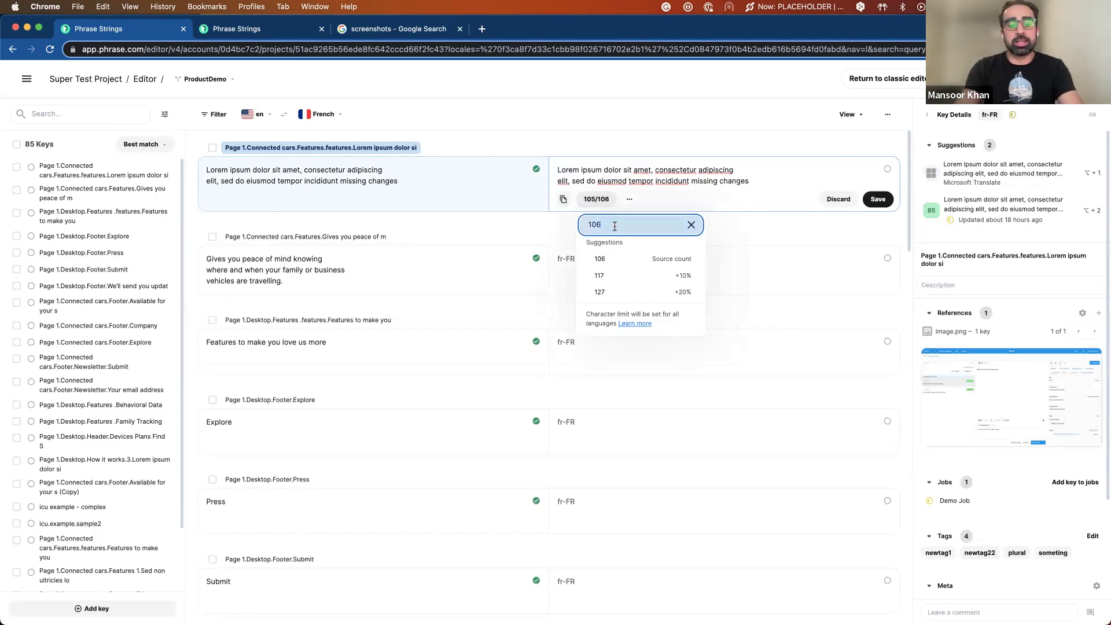
key("BackSpace")
type("4")
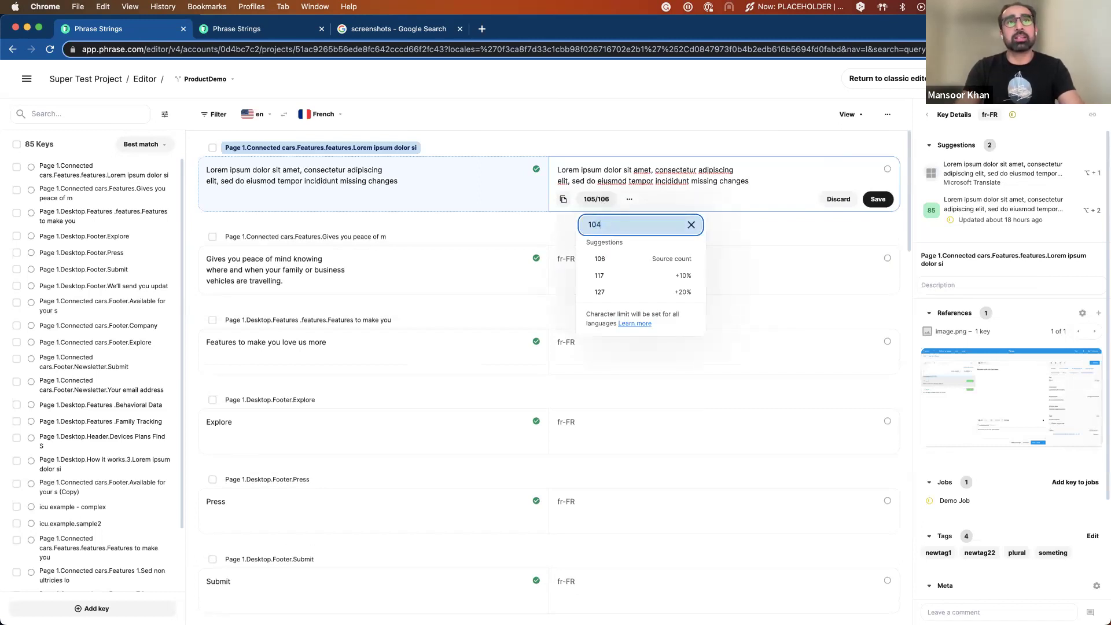
left_click(746, 235)
Set the first key's character limit to 102.
left_click(598, 201)
key("BackSpace")
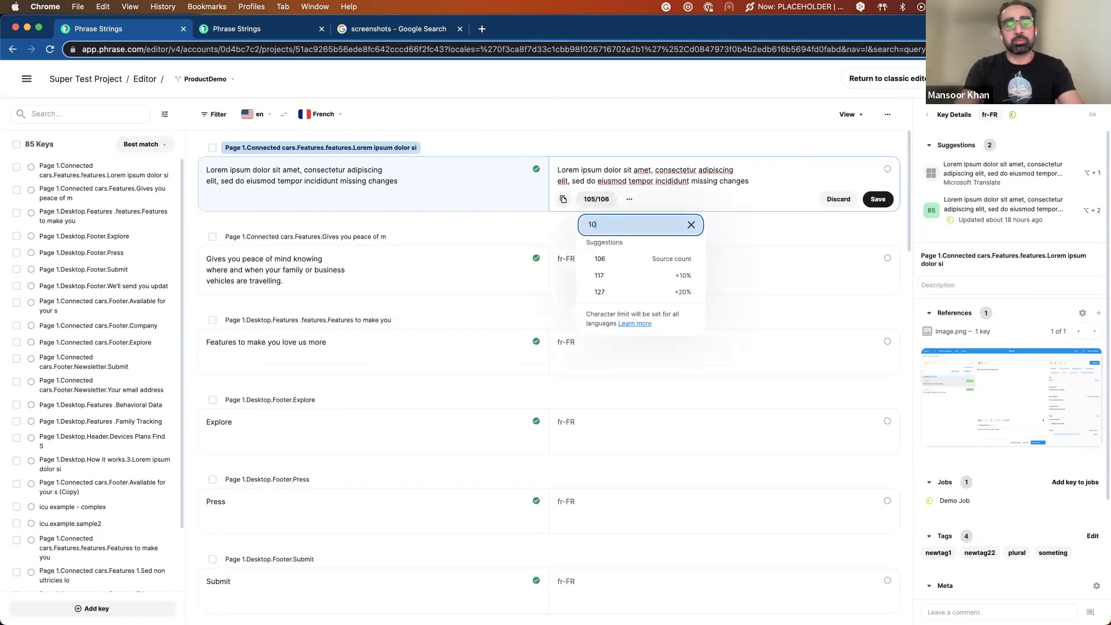
type("2")
key("Return")
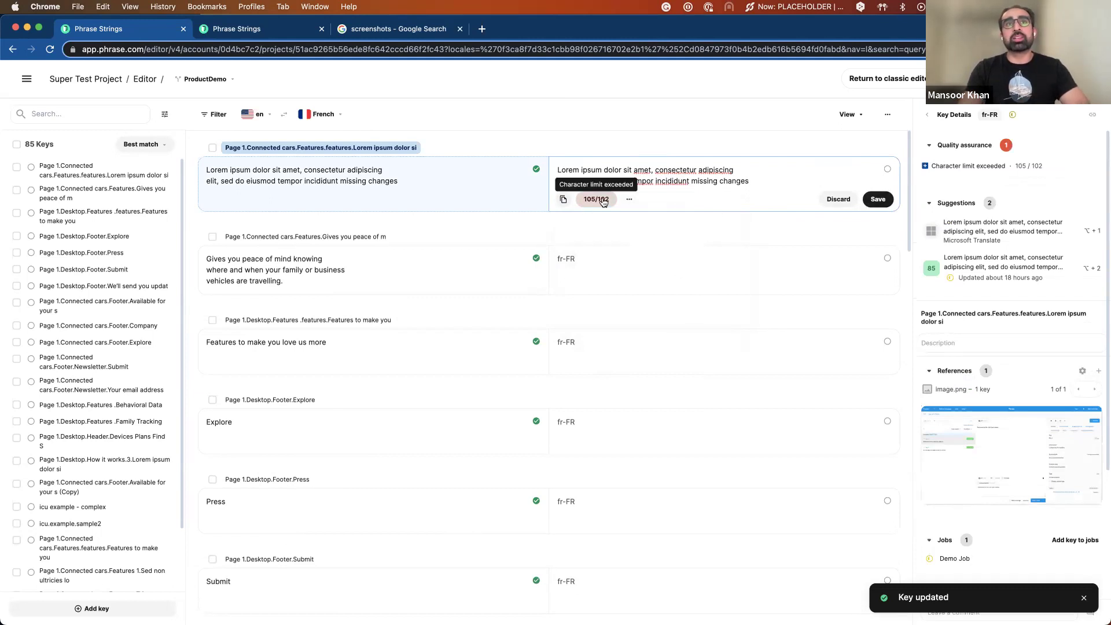
Save the first key's French translation, and reopen it to examine its quality assurance check before closing it without edits.
key("super+Return")
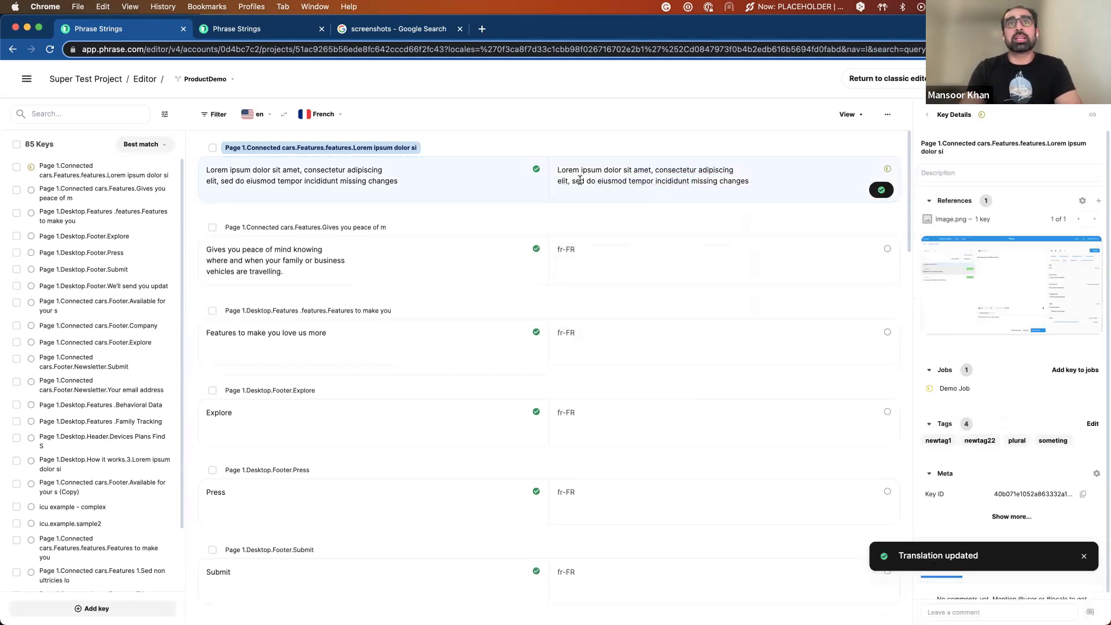
left_click(655, 186)
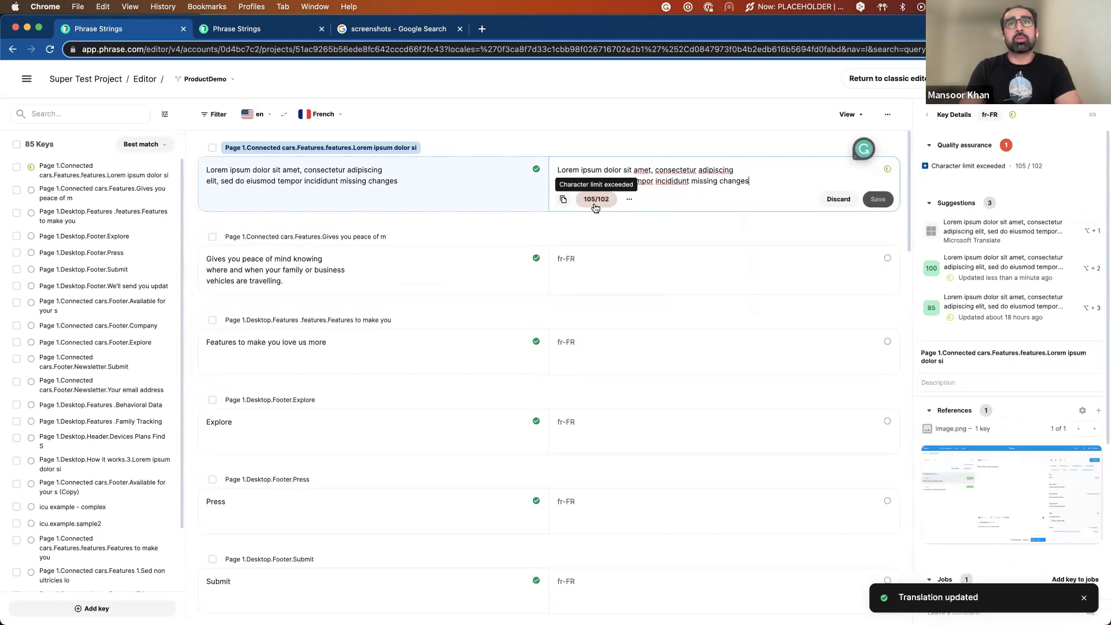
left_click_drag(933, 166, 1053, 168)
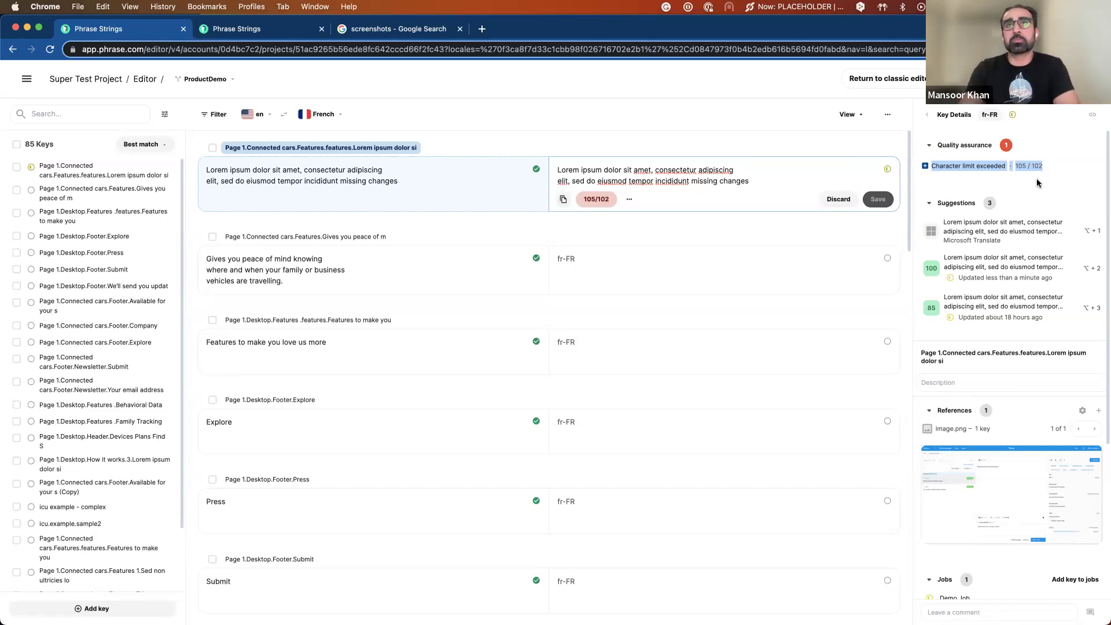
left_click(838, 199)
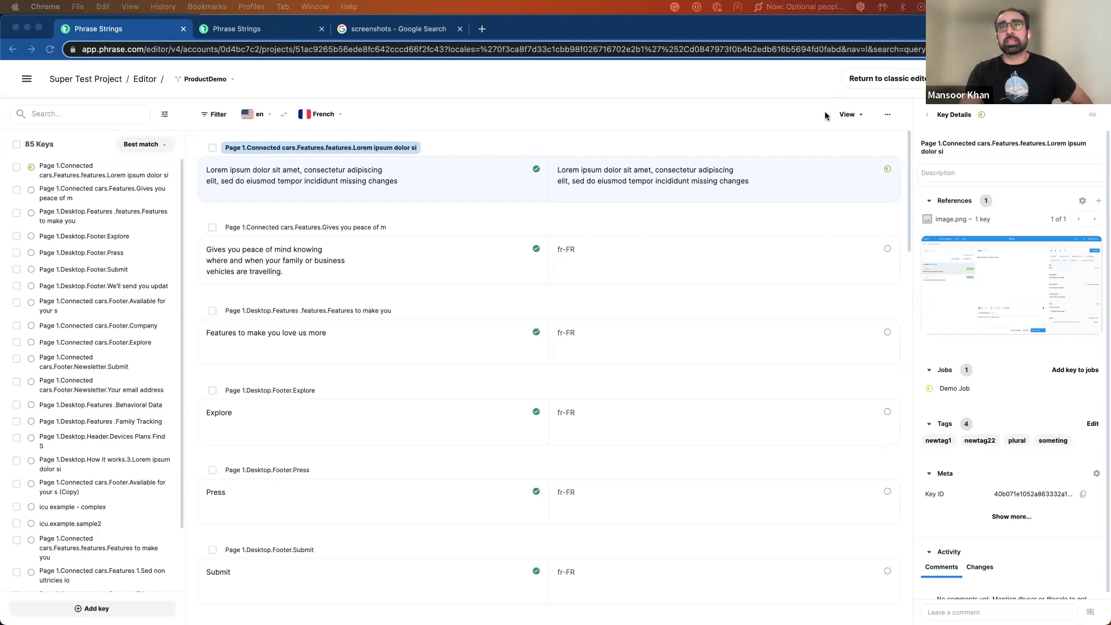
Go back to the project overview and view Demo Job in context.
left_click(927, 115)
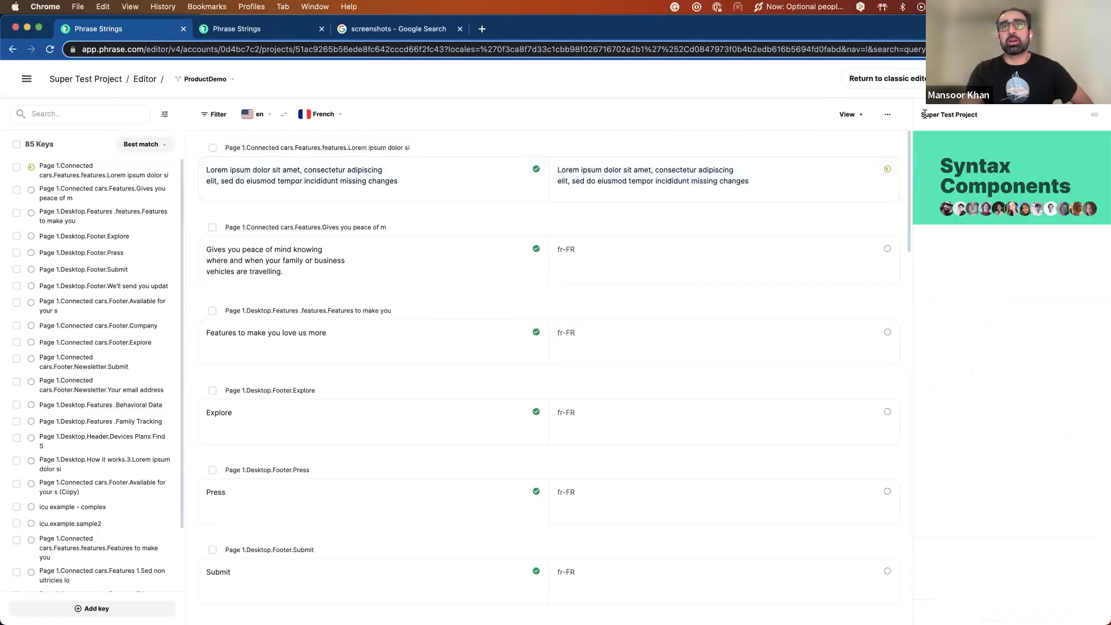
left_click(1068, 256)
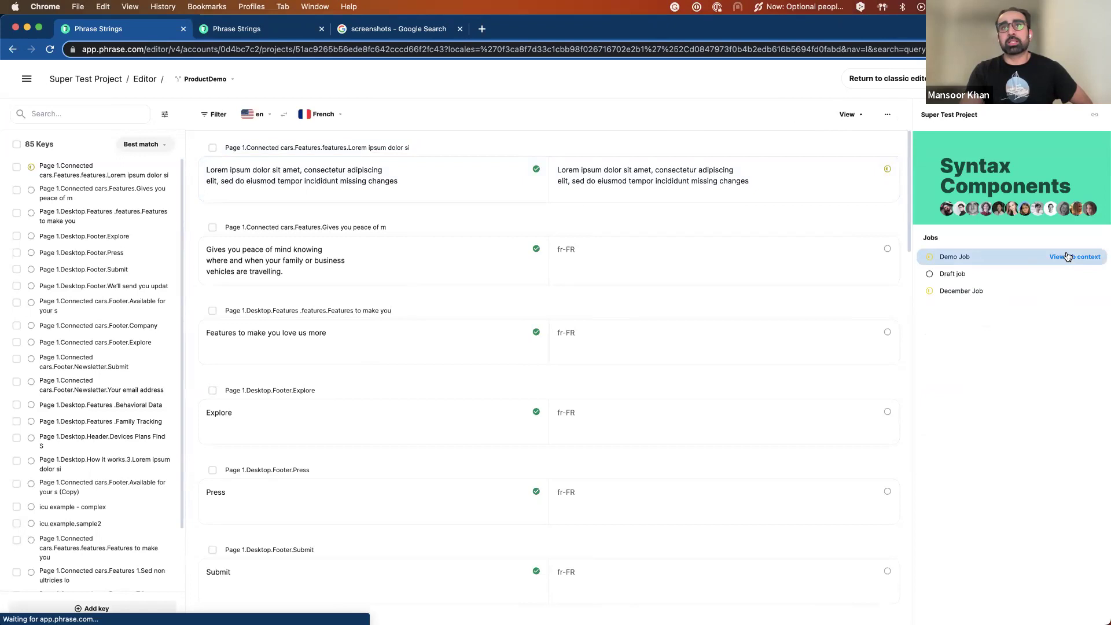